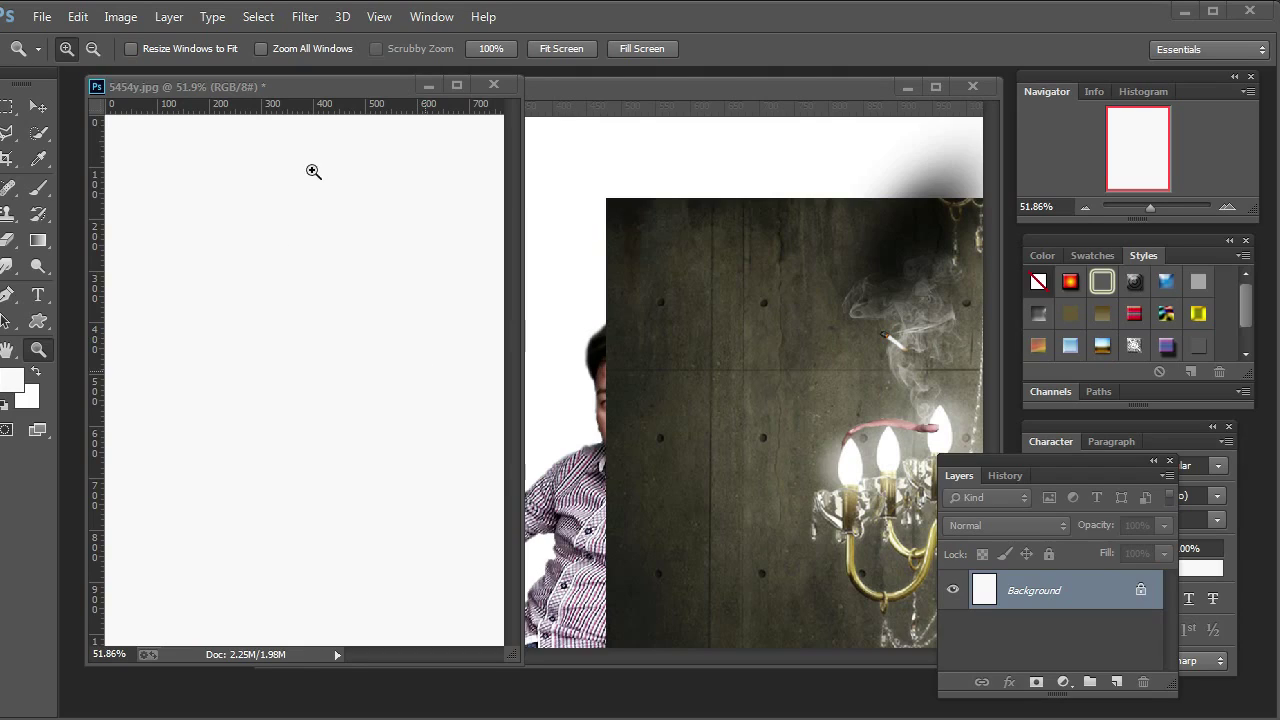
Bring the ais76a.jpg image window to the front beside 5454y.jpg
{"action": "double_click", "coordinate": [543, 92]}
Copy the chandelier room layer into 5454y.jpg and fit the view on screen
{"action": "left_click", "coordinate": [40, 107]}
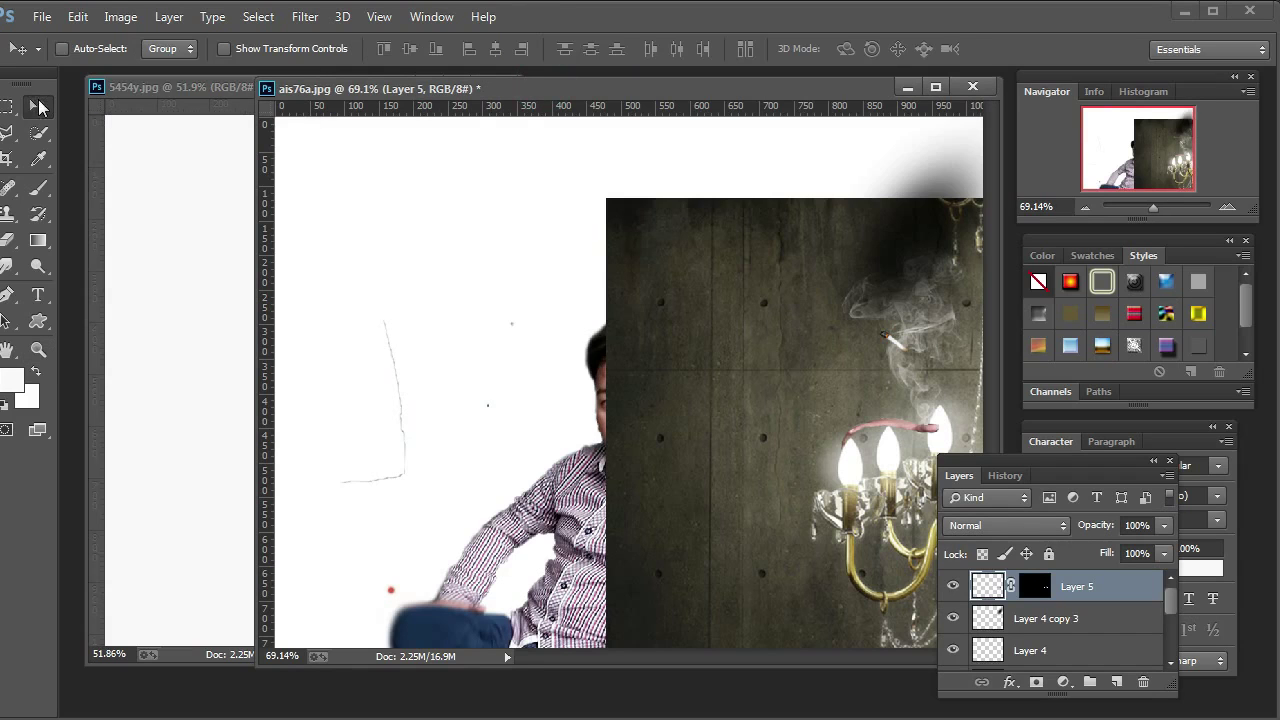
{"action": "right_click", "coordinate": [706, 371]}
{"action": "left_click", "coordinate": [749, 377]}
{"action": "left_click_drag", "start_coordinate": [720, 386], "coordinate": [206, 434]}
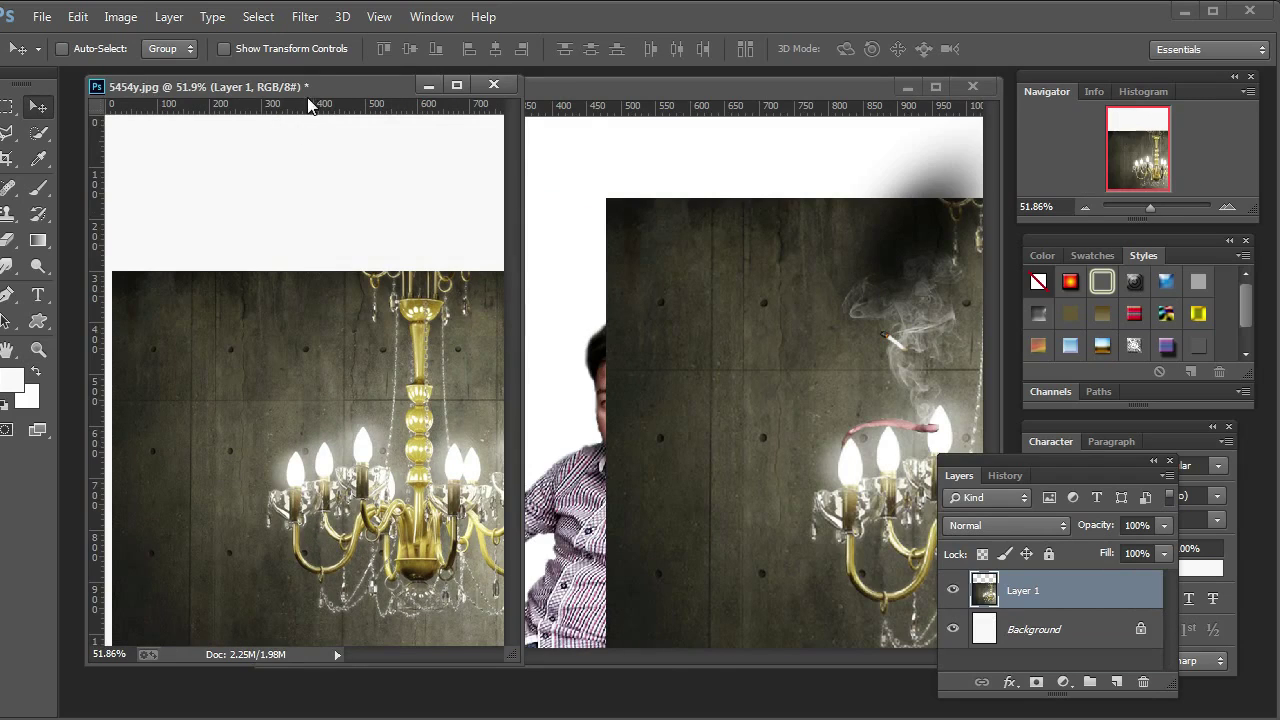
{"action": "left_click_drag", "start_coordinate": [306, 88], "coordinate": [376, 96]}
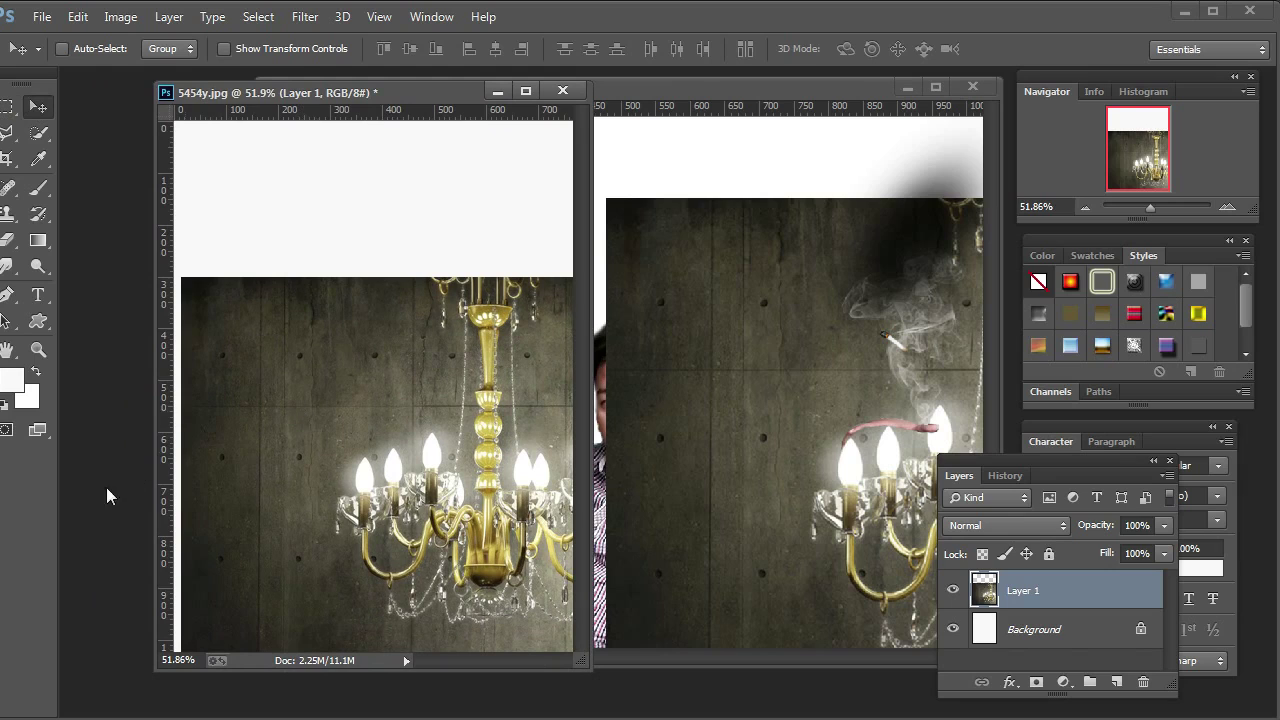
{"action": "left_click", "coordinate": [40, 349]}
{"action": "right_click", "coordinate": [382, 340]}
{"action": "left_click", "coordinate": [398, 355]}
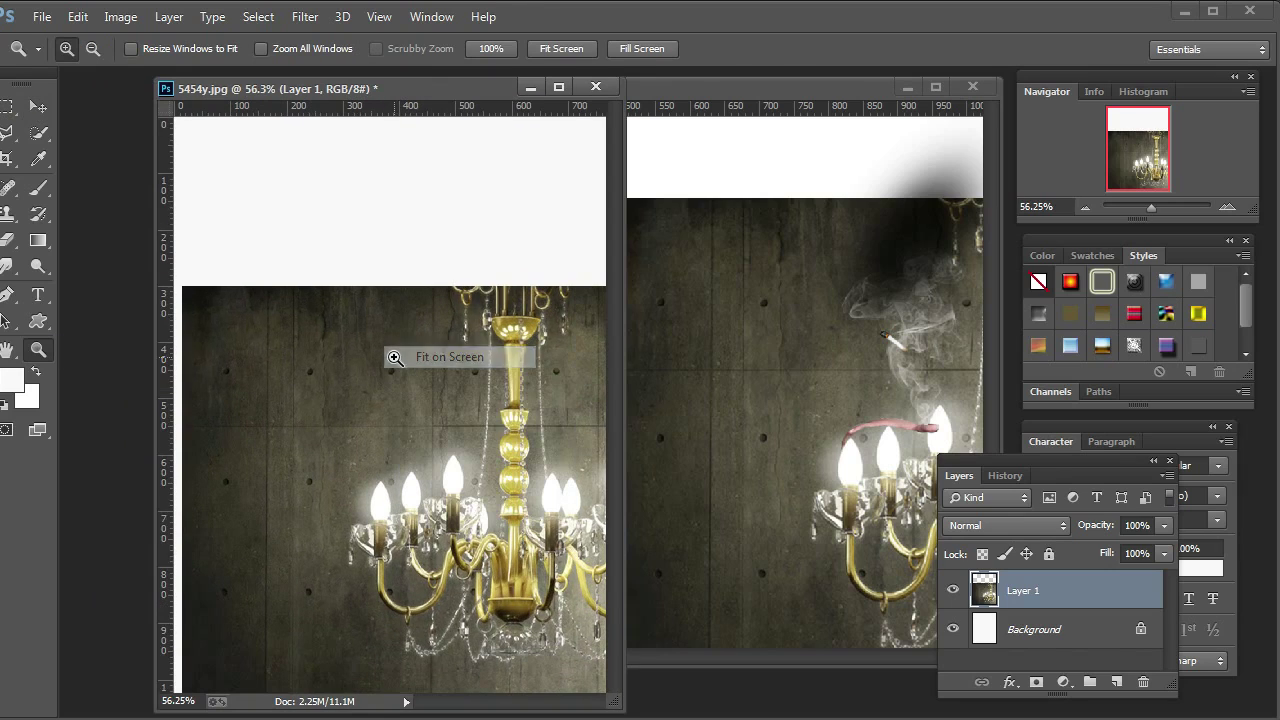
Reposition Layer 1 so the red chair sits at the bottom, and begin scaling it down
{"action": "left_click", "coordinate": [38, 106]}
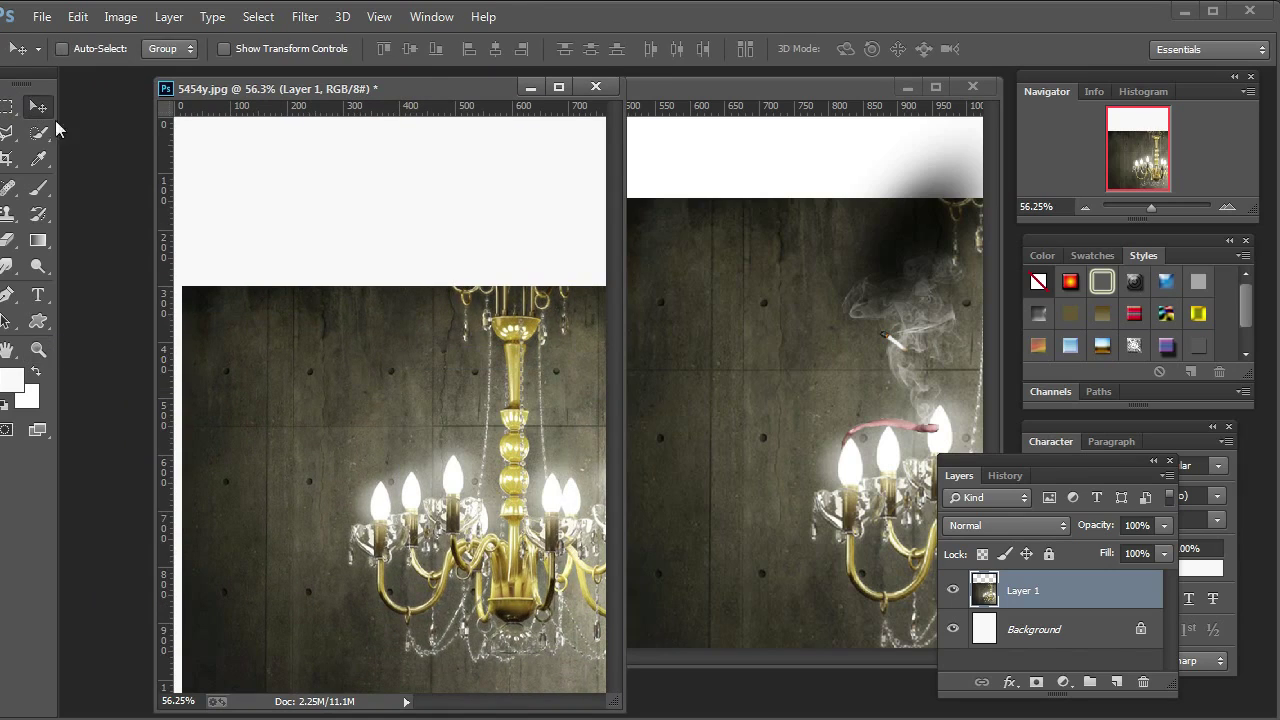
{"action": "right_click", "coordinate": [345, 350]}
{"action": "left_click", "coordinate": [372, 355]}
{"action": "left_click_drag", "start_coordinate": [423, 414], "coordinate": [374, 290]}
{"action": "left_click_drag", "start_coordinate": [586, 300], "coordinate": [360, 282]}
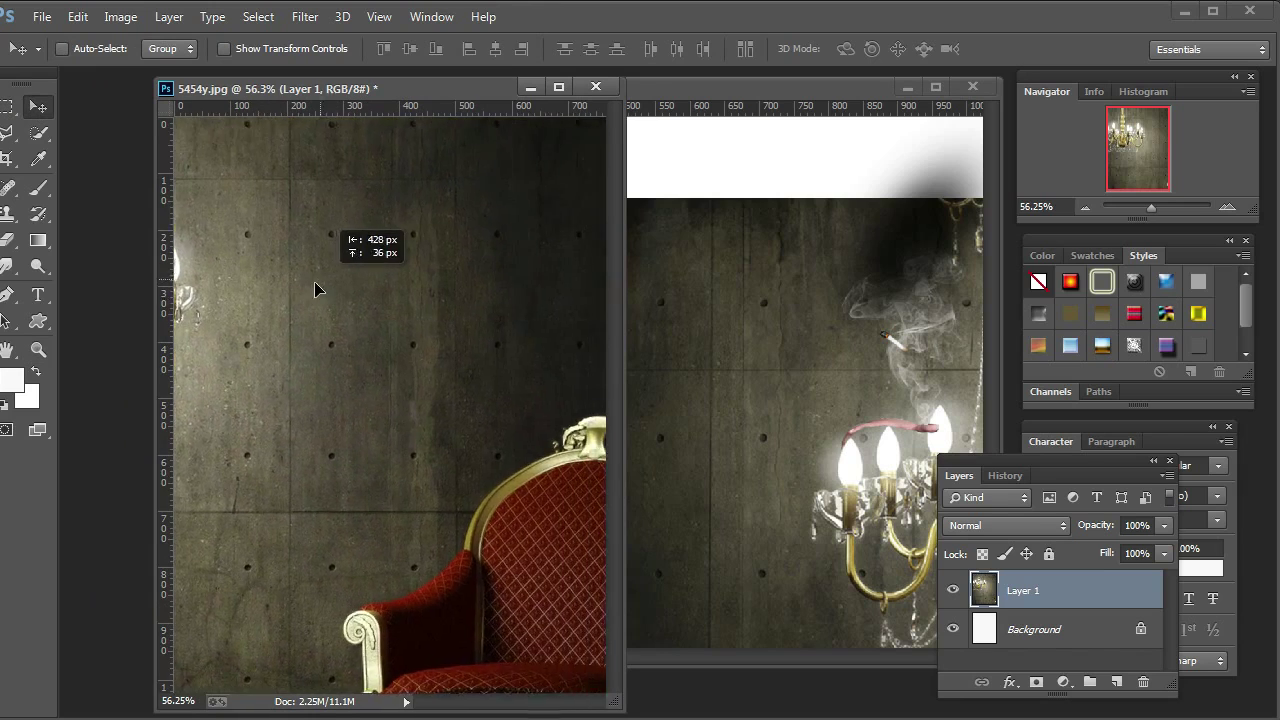
{"action": "mouse_move", "coordinate": [513, 247]}
{"action": "left_mouse_down"}
{"action": "mouse_move", "coordinate": [571, 263]}
{"action": "mouse_move", "coordinate": [525, 233]}
{"action": "left_mouse_up"}
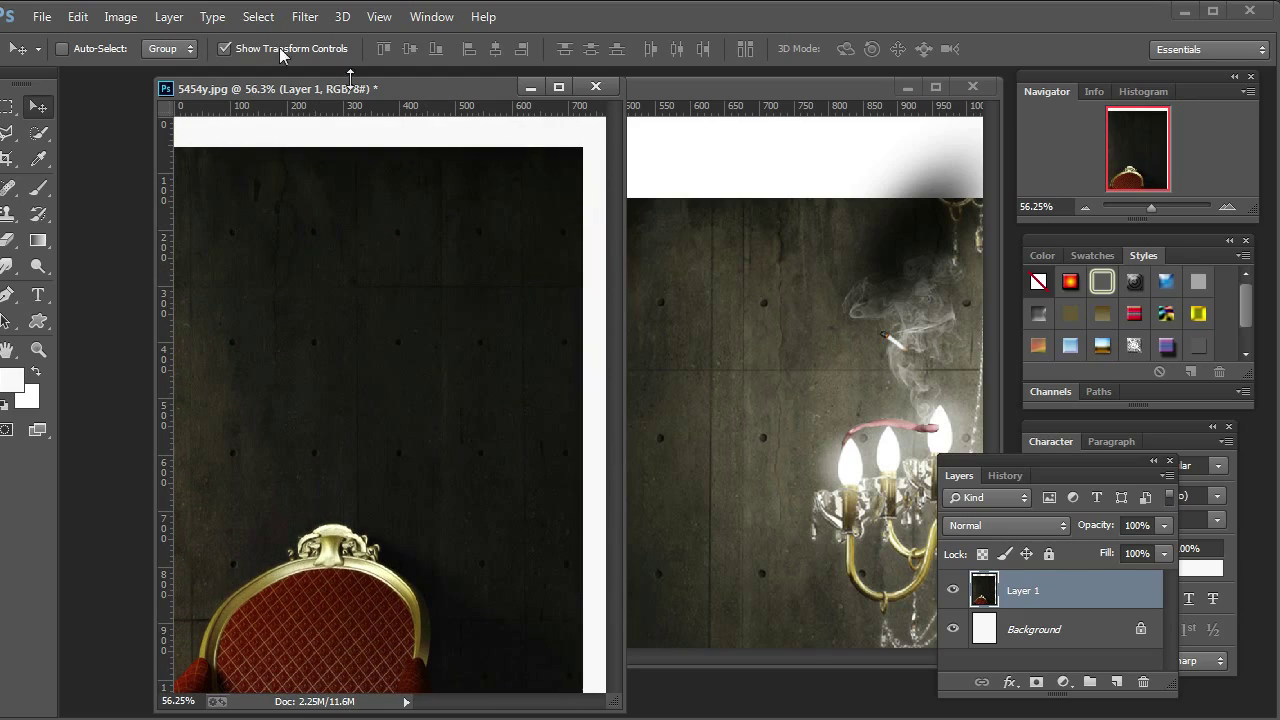
{"action": "mouse_move", "coordinate": [586, 147]}
{"action": "left_mouse_down"}
{"action": "mouse_move", "coordinate": [443, 337]}
{"action": "mouse_move", "coordinate": [343, 500]}
{"action": "mouse_move", "coordinate": [320, 580]}
{"action": "mouse_move", "coordinate": [485, 365]}
{"action": "left_mouse_up"}
Stretch and shift Layer 1 until the room covers the canvas top to bottom, then apply
{"action": "mouse_move", "coordinate": [510, 236]}
{"action": "left_mouse_down"}
{"action": "mouse_move", "coordinate": [528, 200]}
{"action": "mouse_move", "coordinate": [588, 408]}
{"action": "mouse_move", "coordinate": [343, 375]}
{"action": "left_mouse_up"}
{"action": "mouse_move", "coordinate": [255, 351]}
{"action": "left_mouse_down"}
{"action": "mouse_move", "coordinate": [477, 397]}
{"action": "mouse_move", "coordinate": [543, 396]}
{"action": "left_mouse_up"}
{"action": "left_click_drag", "start_coordinate": [426, 405], "coordinate": [475, 396]}
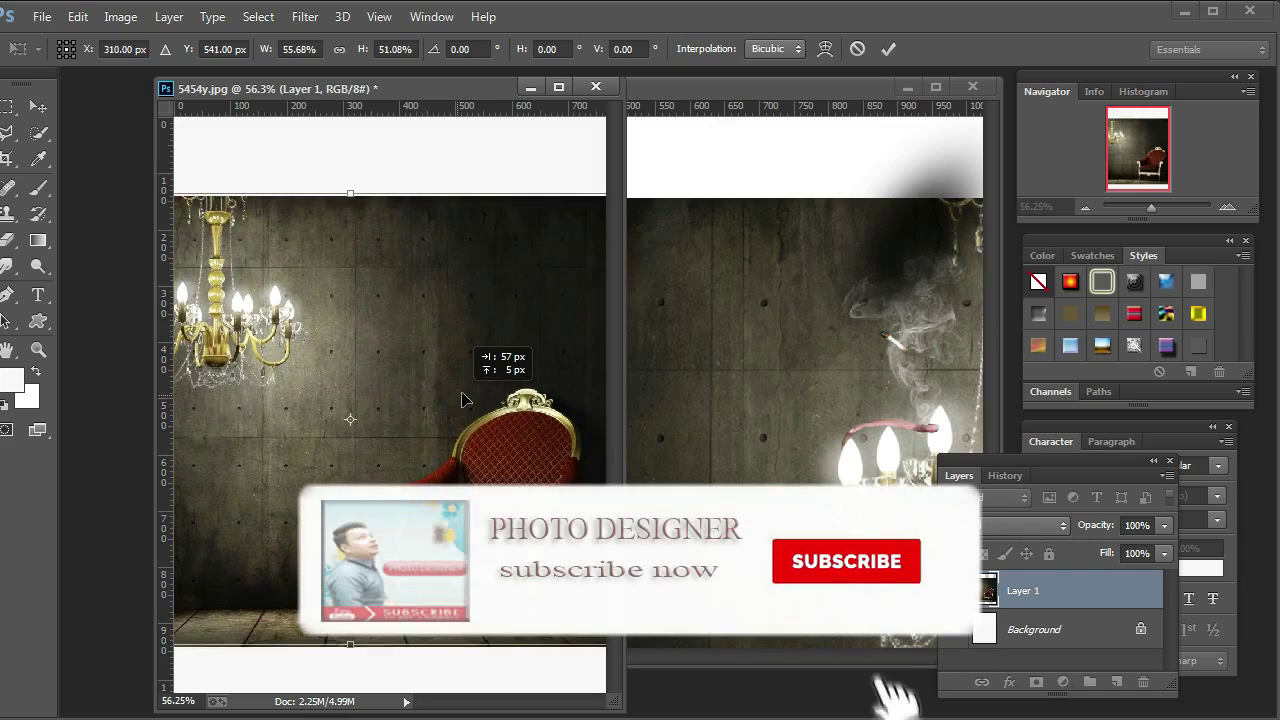
{"action": "left_click_drag", "start_coordinate": [475, 396], "coordinate": [459, 398]}
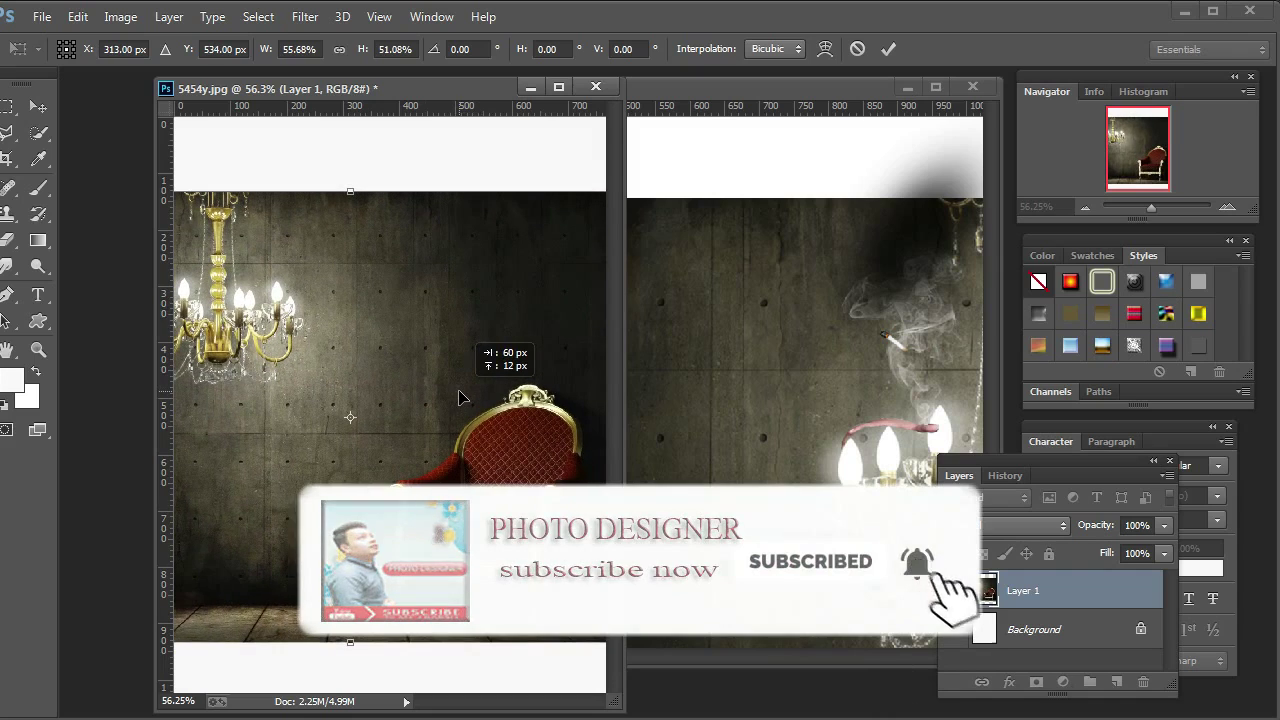
{"action": "left_click_drag", "start_coordinate": [350, 641], "coordinate": [351, 716]}
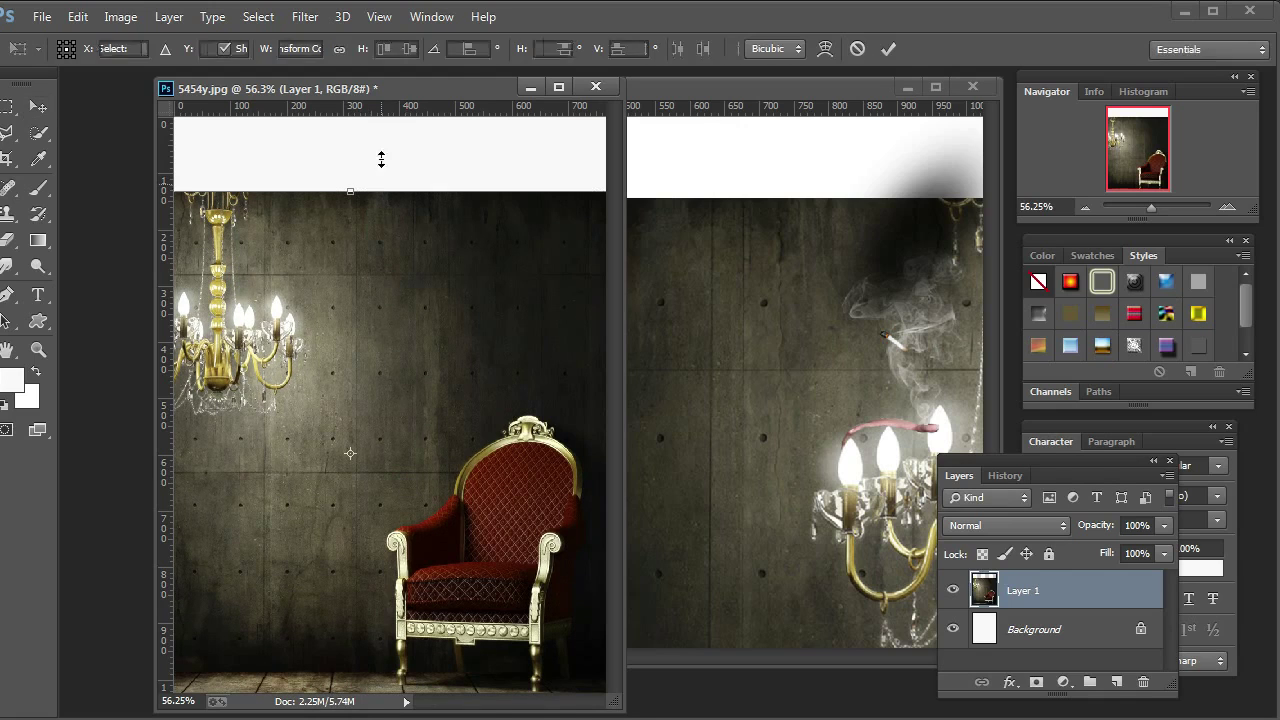
{"action": "left_click_drag", "start_coordinate": [381, 190], "coordinate": [381, 107]}
{"action": "key", "text": "Return"}
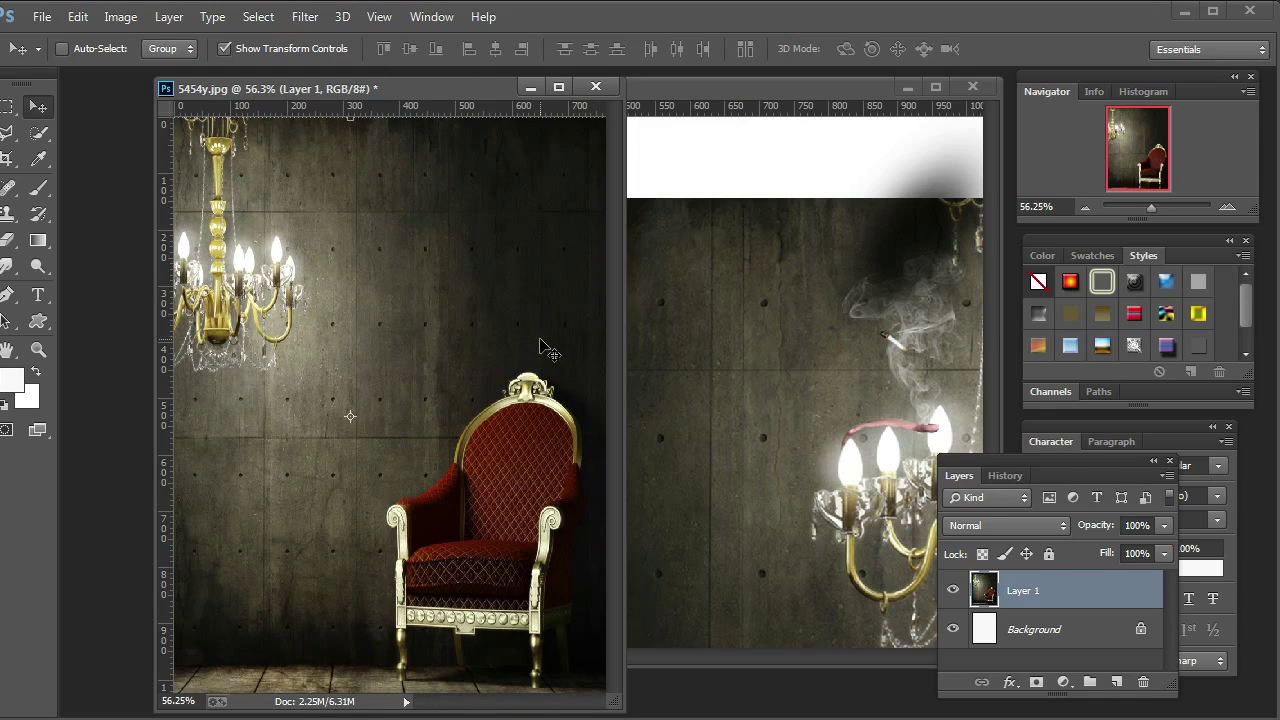
Copy the man's layer from ais76a.jpg into the room composition onto the red armchair
{"action": "left_click", "coordinate": [733, 258]}
{"action": "right_click", "coordinate": [577, 514]}
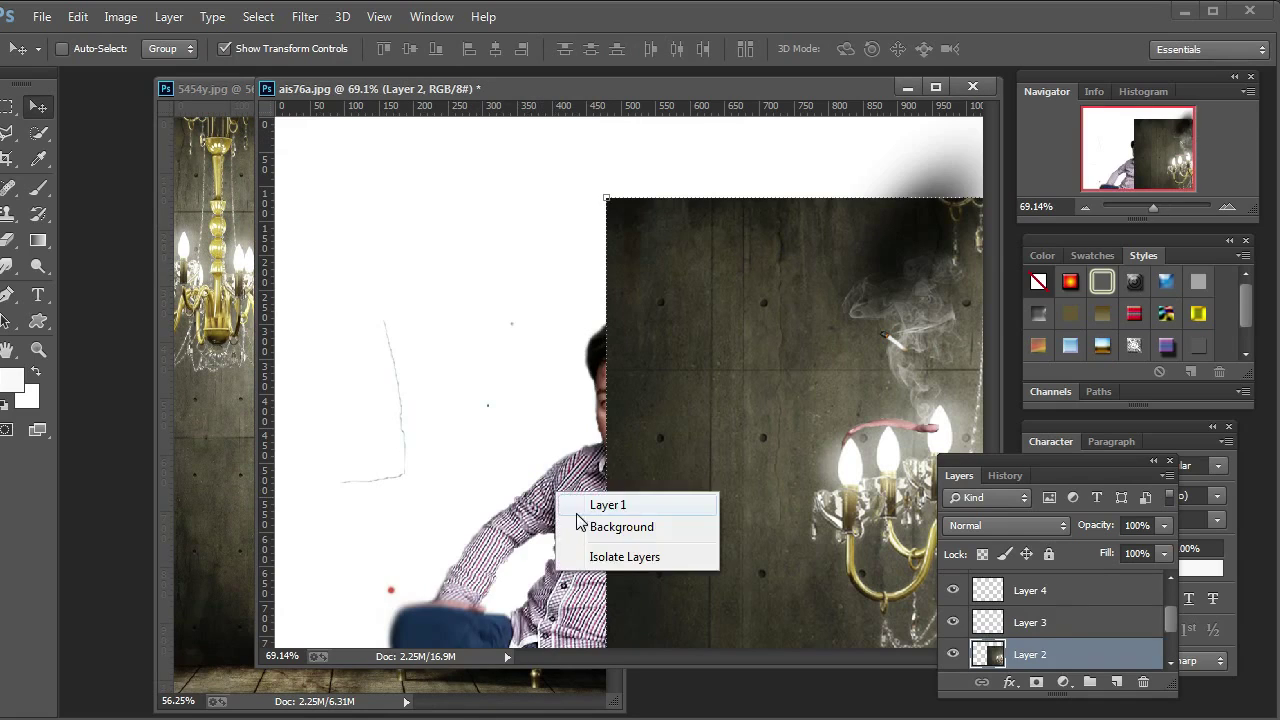
{"action": "left_click", "coordinate": [607, 505]}
{"action": "mouse_move", "coordinate": [607, 505]}
{"action": "left_mouse_down"}
{"action": "mouse_move", "coordinate": [520, 480]}
{"action": "mouse_move", "coordinate": [218, 573]}
{"action": "mouse_move", "coordinate": [482, 431]}
{"action": "left_mouse_up"}
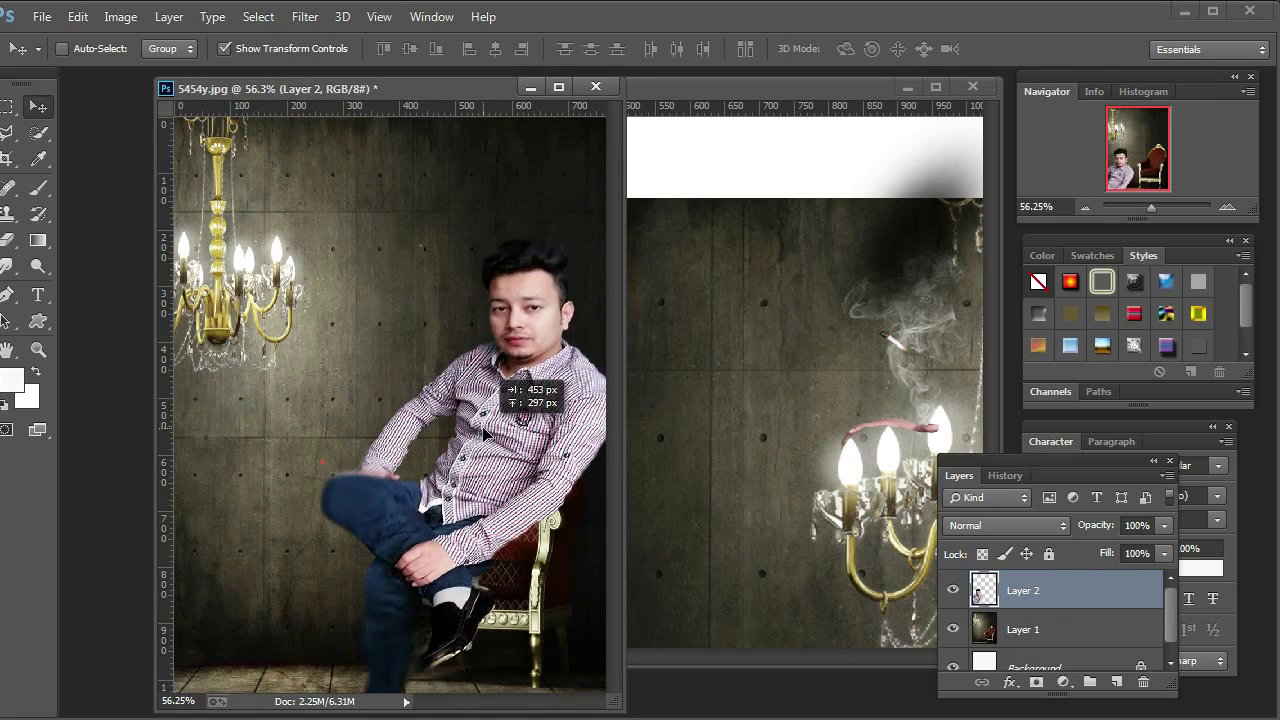
{"action": "left_click_drag", "start_coordinate": [528, 300], "coordinate": [447, 333]}
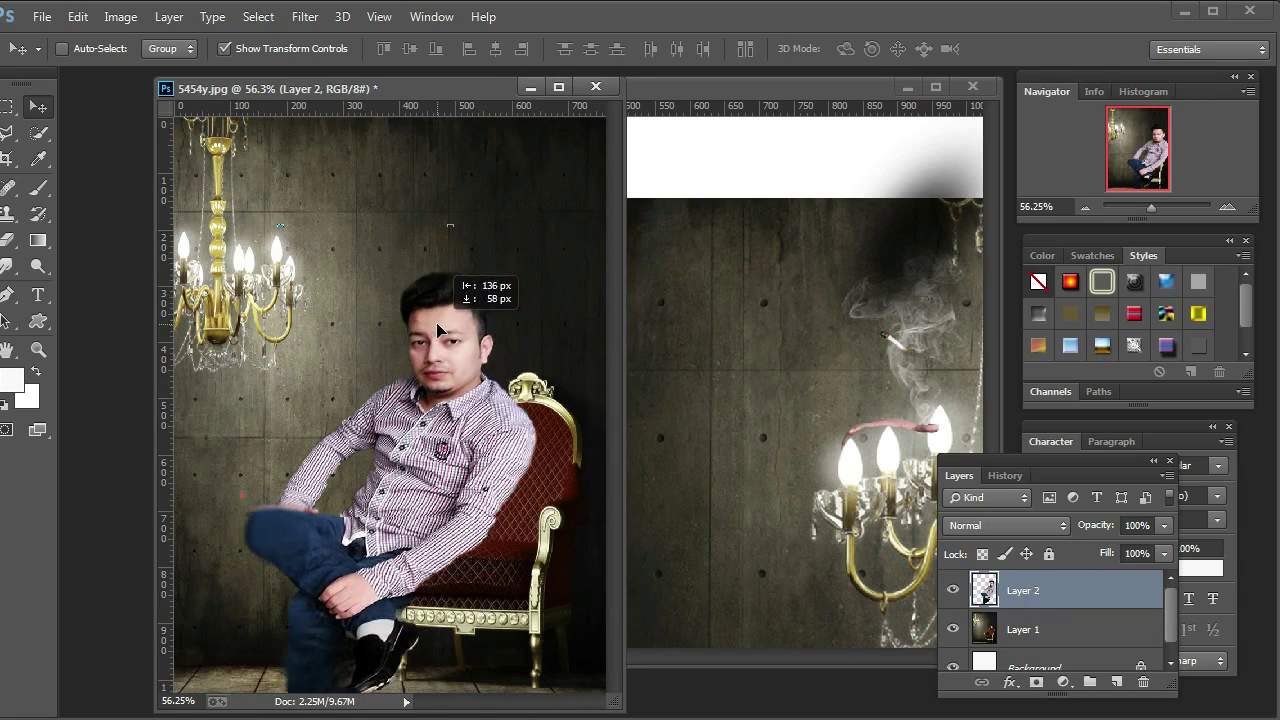
Scale and narrow the man's layer so he sits at the lower right in the armchair
{"action": "left_click", "coordinate": [541, 263]}
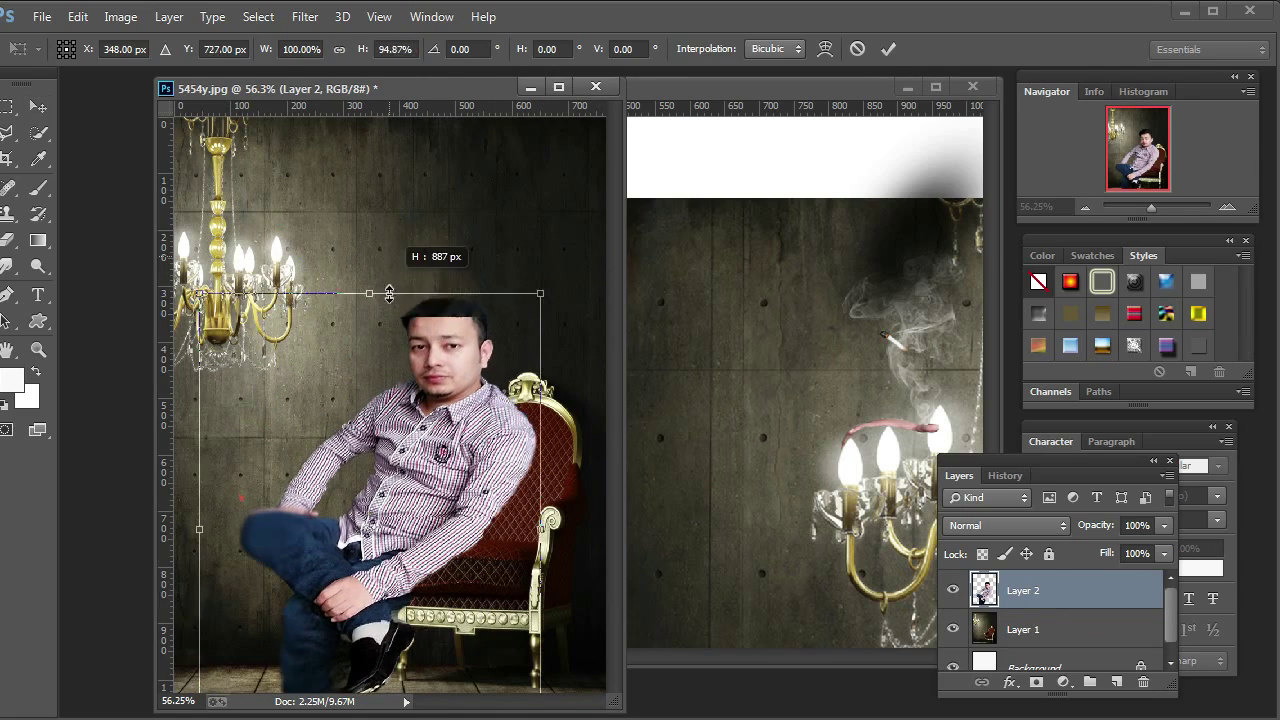
{"action": "left_click_drag", "start_coordinate": [389, 256], "coordinate": [389, 385]}
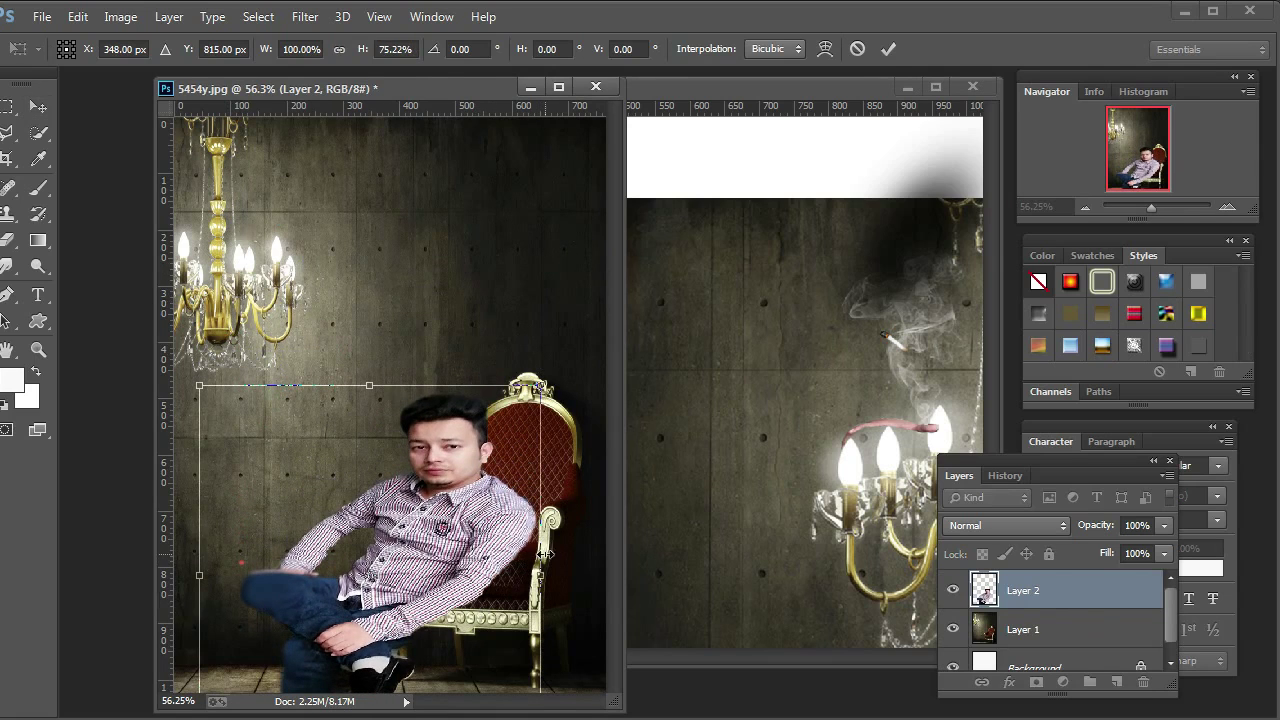
{"action": "left_click_drag", "start_coordinate": [545, 553], "coordinate": [462, 550]}
{"action": "mouse_move", "coordinate": [381, 555]}
{"action": "left_mouse_down"}
{"action": "mouse_move", "coordinate": [513, 435]}
{"action": "mouse_move", "coordinate": [522, 477]}
{"action": "left_mouse_up"}
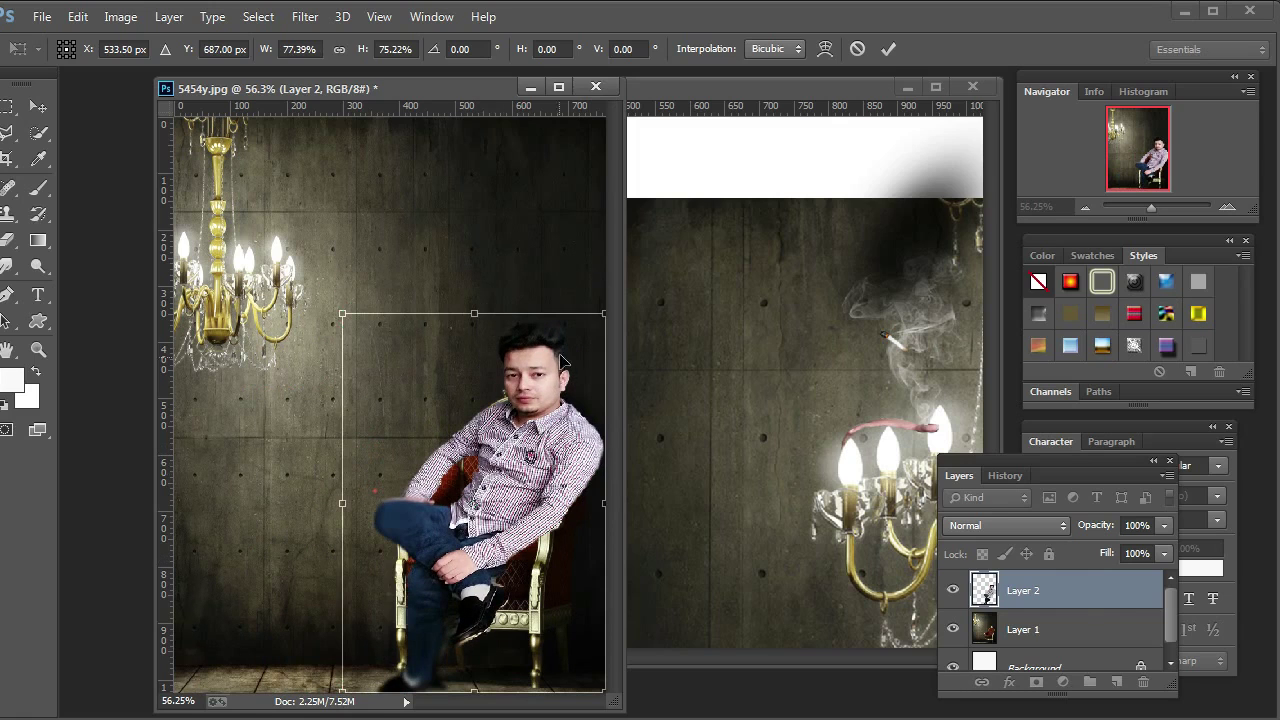
{"action": "left_click_drag", "start_coordinate": [601, 310], "coordinate": [571, 343]}
{"action": "left_click_drag", "start_coordinate": [529, 451], "coordinate": [543, 454]}
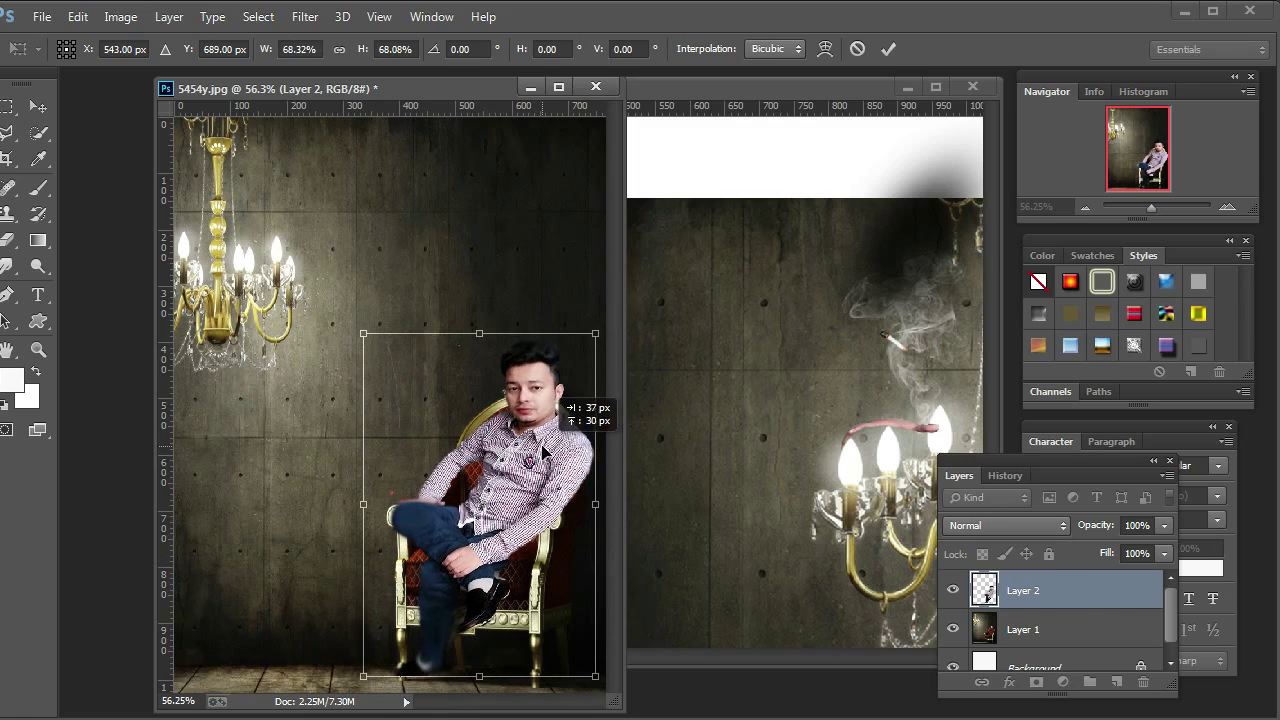
{"action": "left_click_drag", "start_coordinate": [360, 502], "coordinate": [372, 492]}
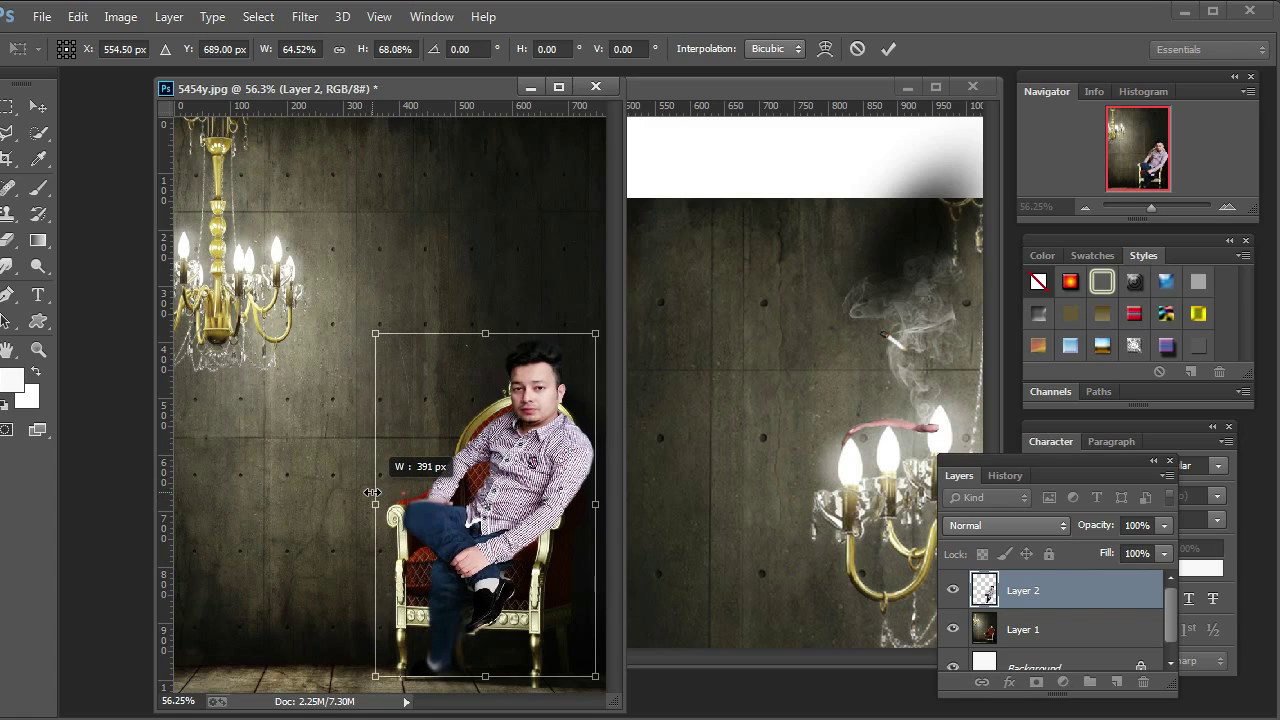
{"action": "left_click_drag", "start_coordinate": [475, 325], "coordinate": [477, 352]}
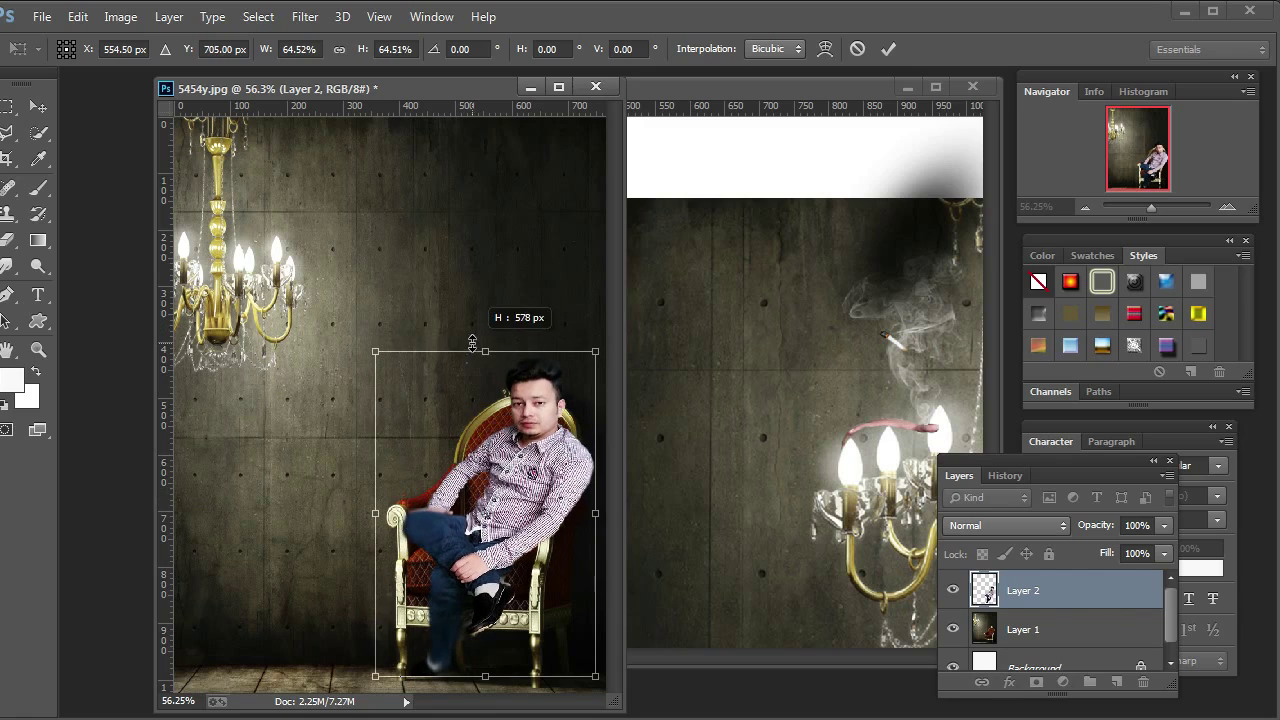
{"action": "left_click_drag", "start_coordinate": [590, 503], "coordinate": [573, 498]}
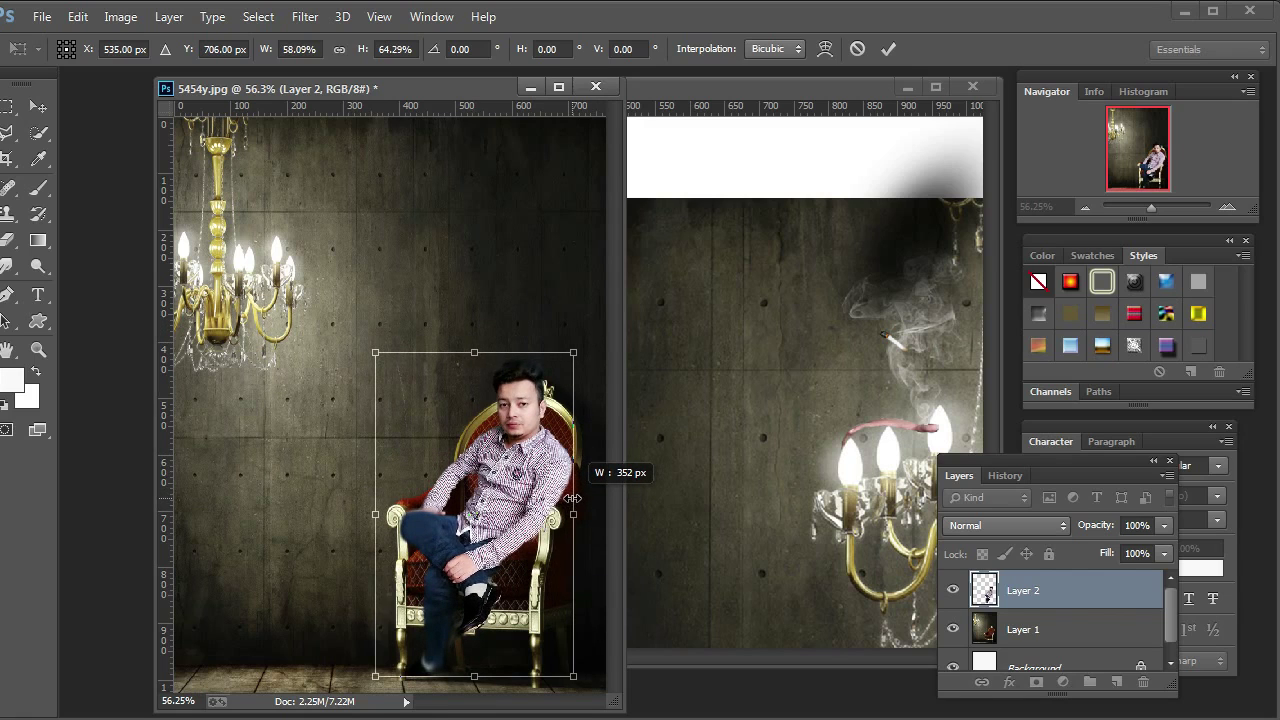
{"action": "left_click_drag", "start_coordinate": [473, 675], "coordinate": [473, 672]}
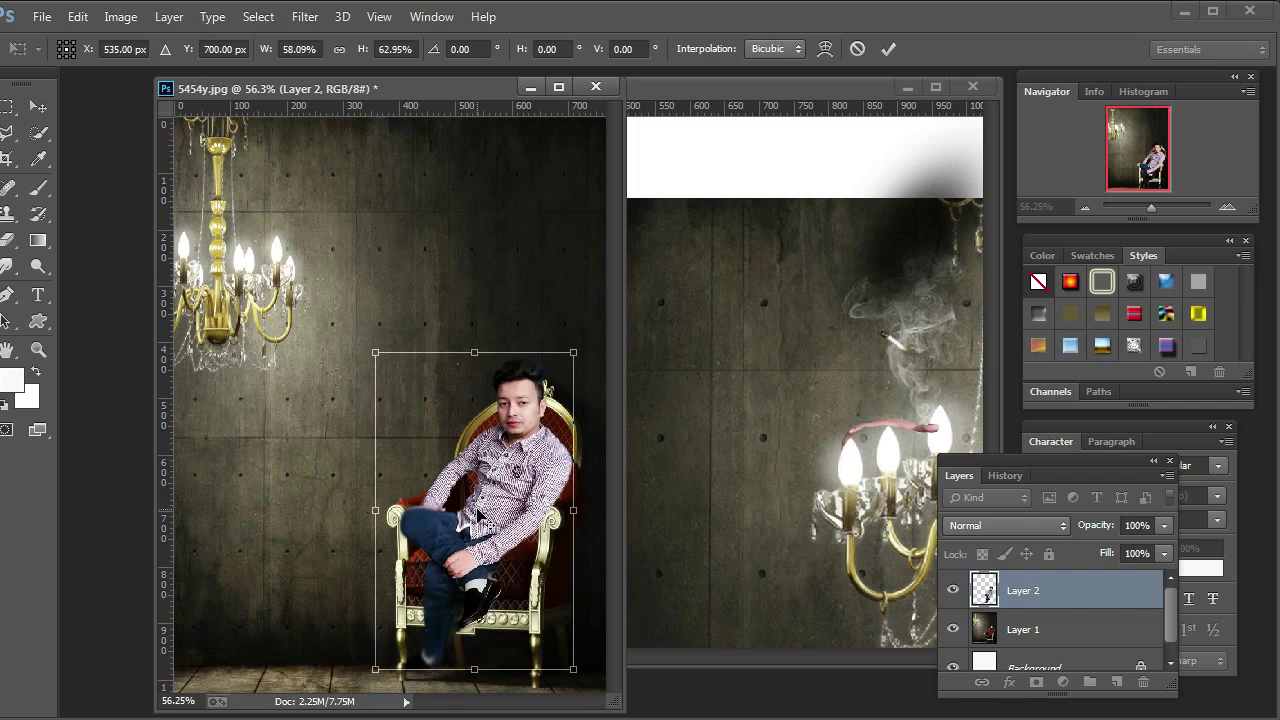
{"action": "key", "text": "Return"}
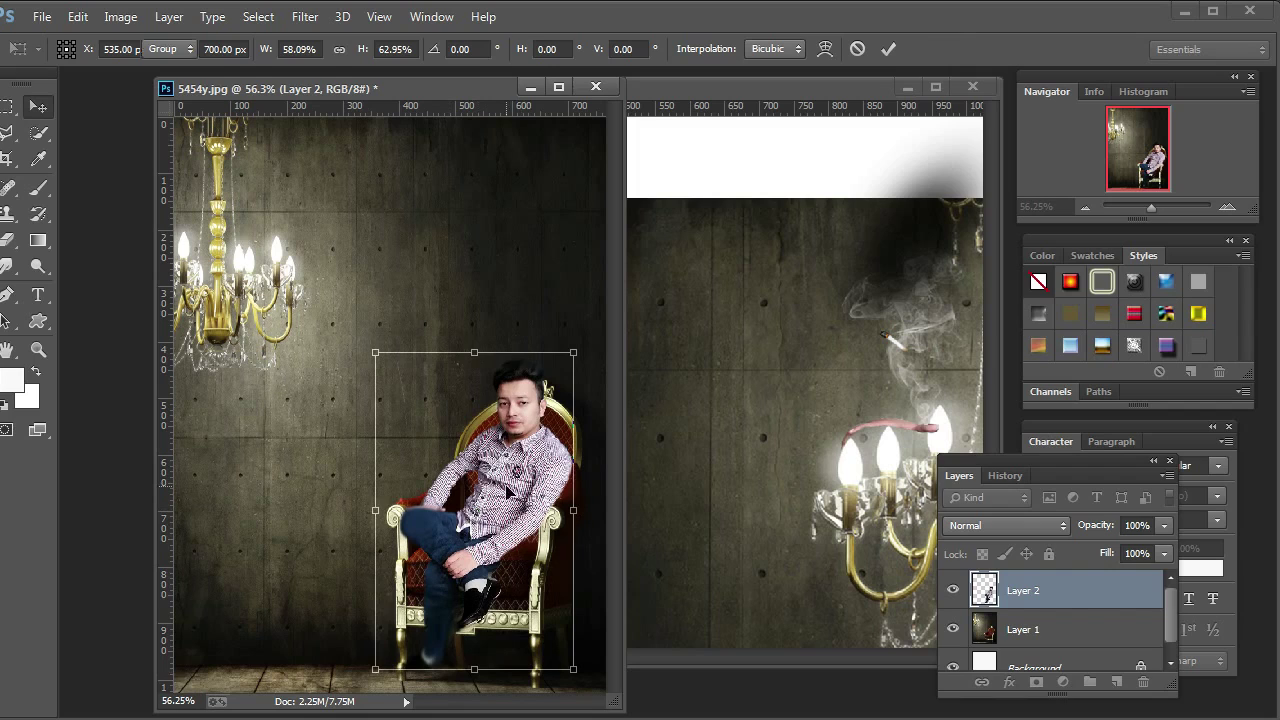
Widen the man's layer slightly to the right and commit the change
{"action": "left_click", "coordinate": [41, 353]}
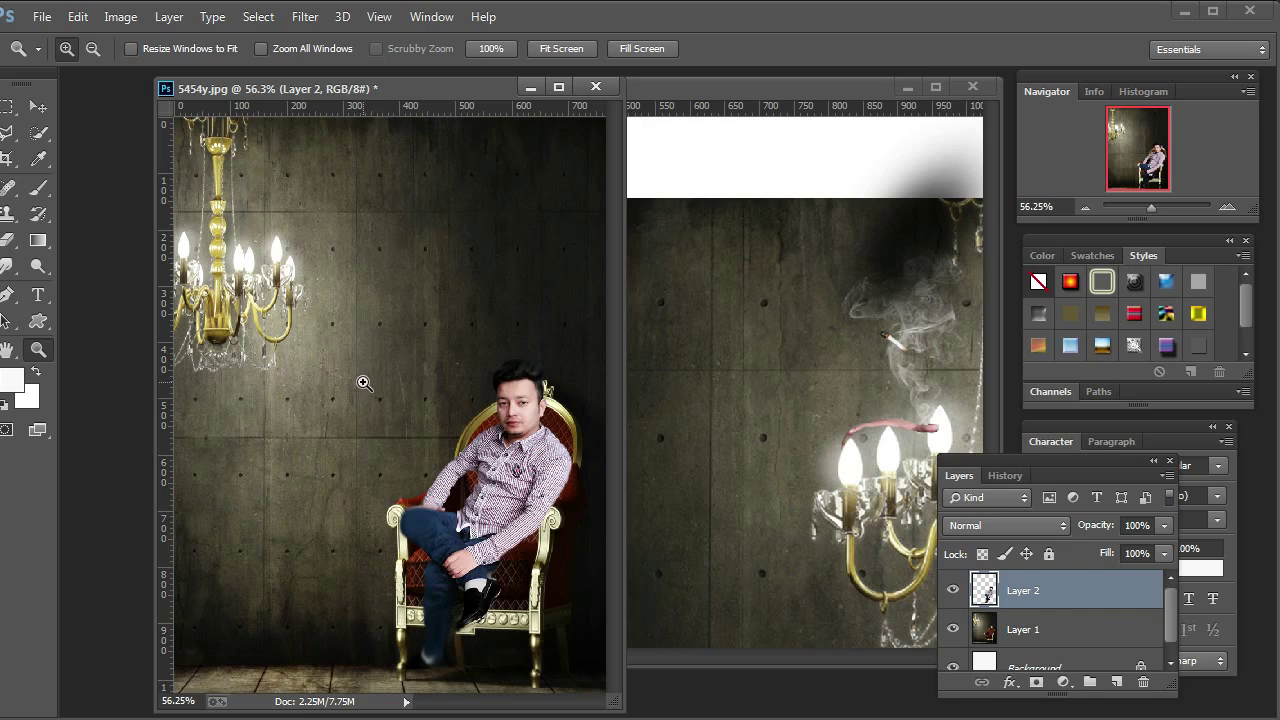
{"action": "left_click", "coordinate": [38, 106]}
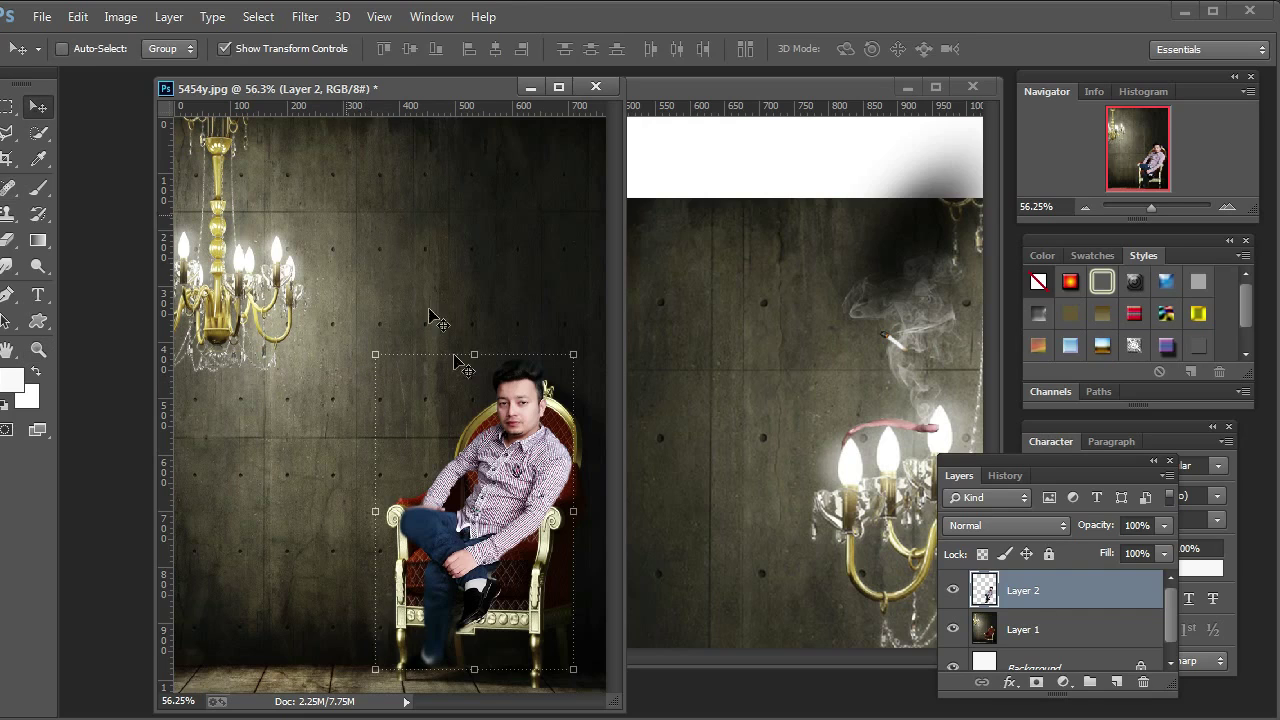
{"action": "left_click", "coordinate": [572, 513]}
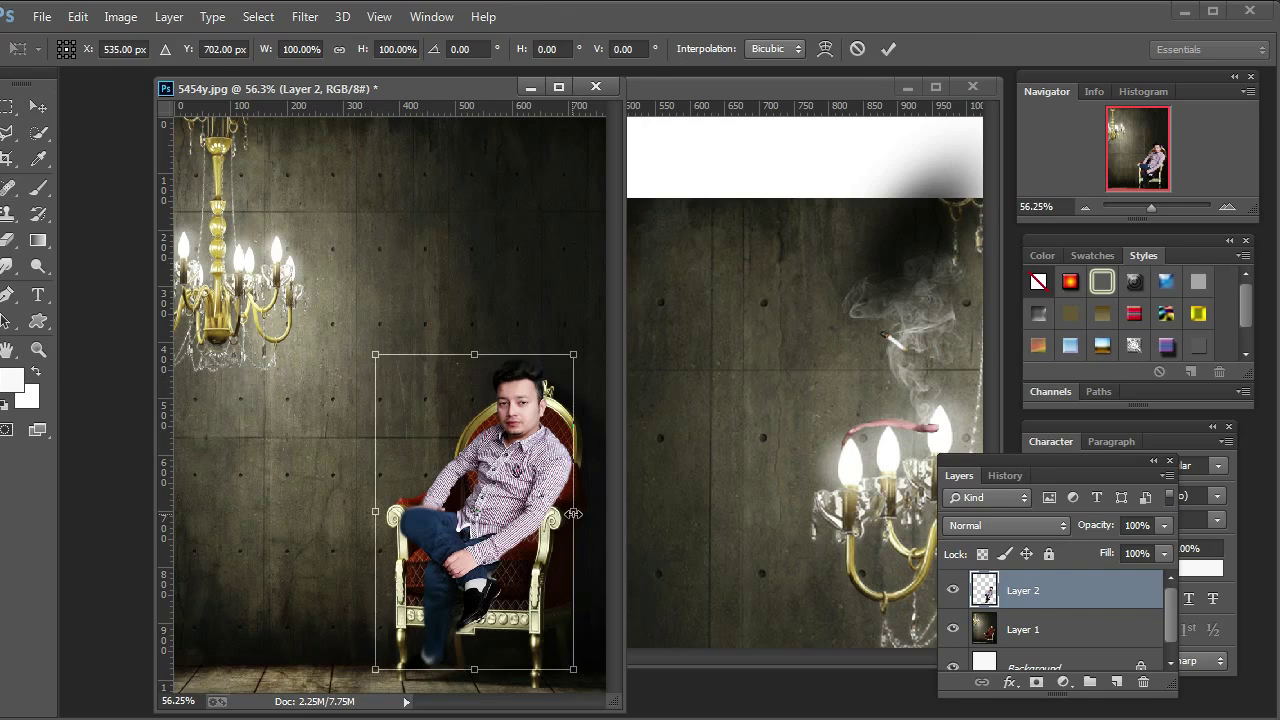
{"action": "left_click_drag", "start_coordinate": [575, 512], "coordinate": [575, 508]}
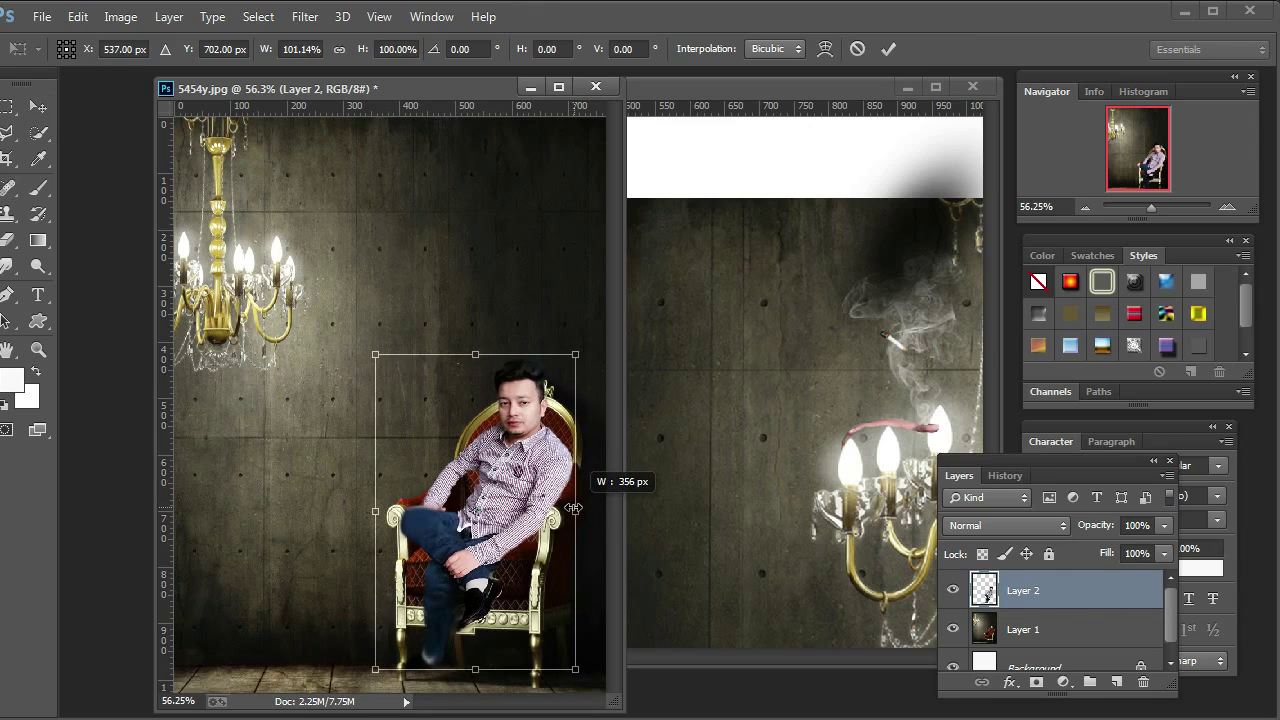
{"action": "key", "text": "Return"}
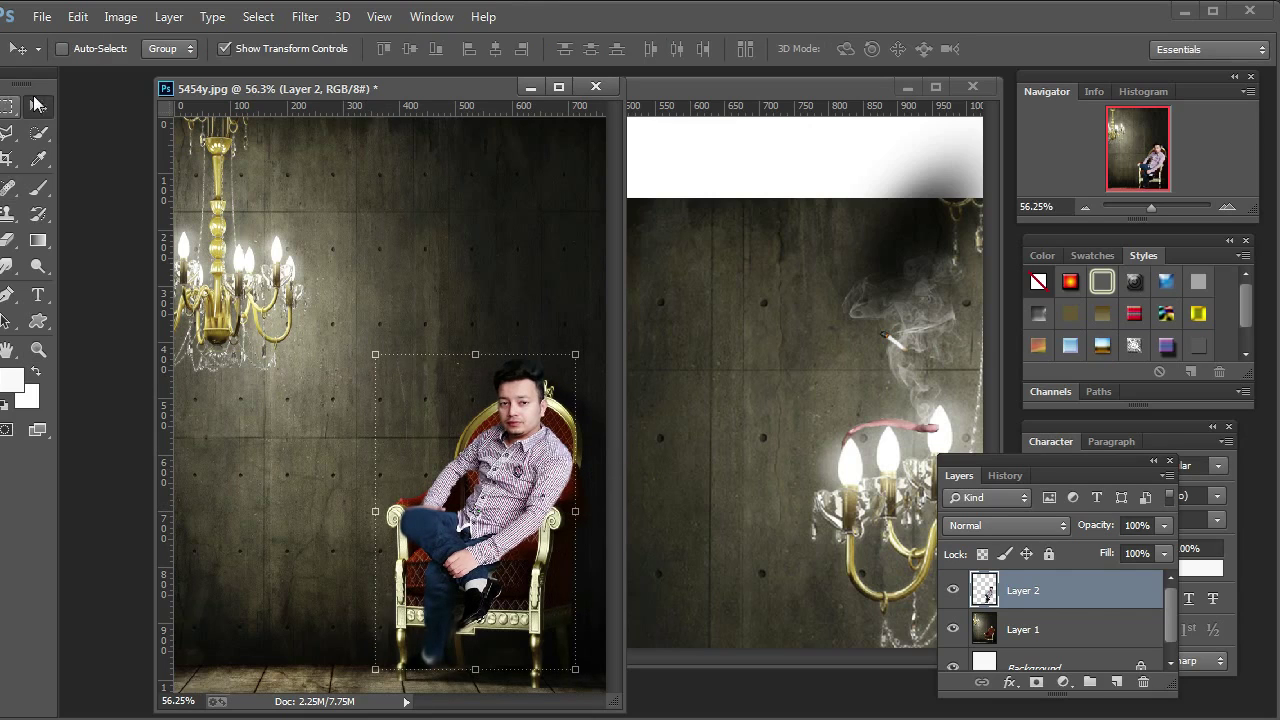
Select Layer 4 copy 3 in the other image and move it upward with Free Transform
{"action": "right_click", "coordinate": [901, 236]}
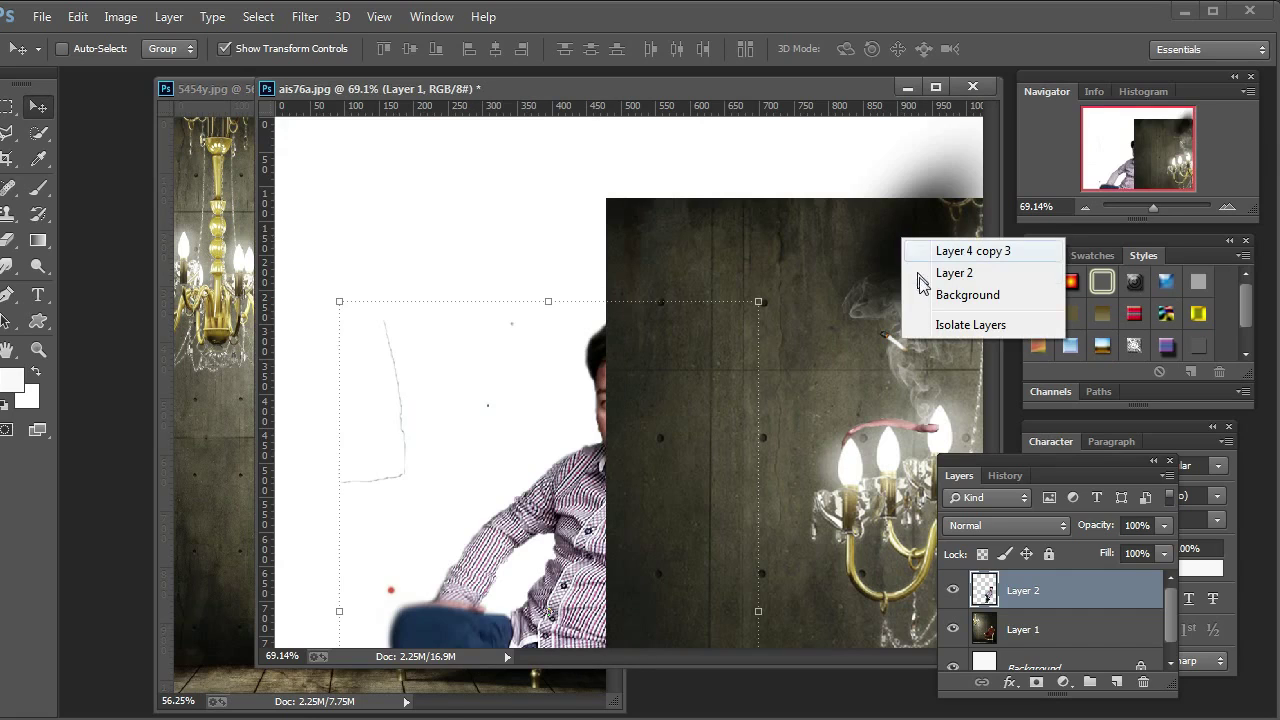
{"action": "left_click", "coordinate": [926, 278]}
{"action": "left_click_drag", "start_coordinate": [926, 278], "coordinate": [912, 265]}
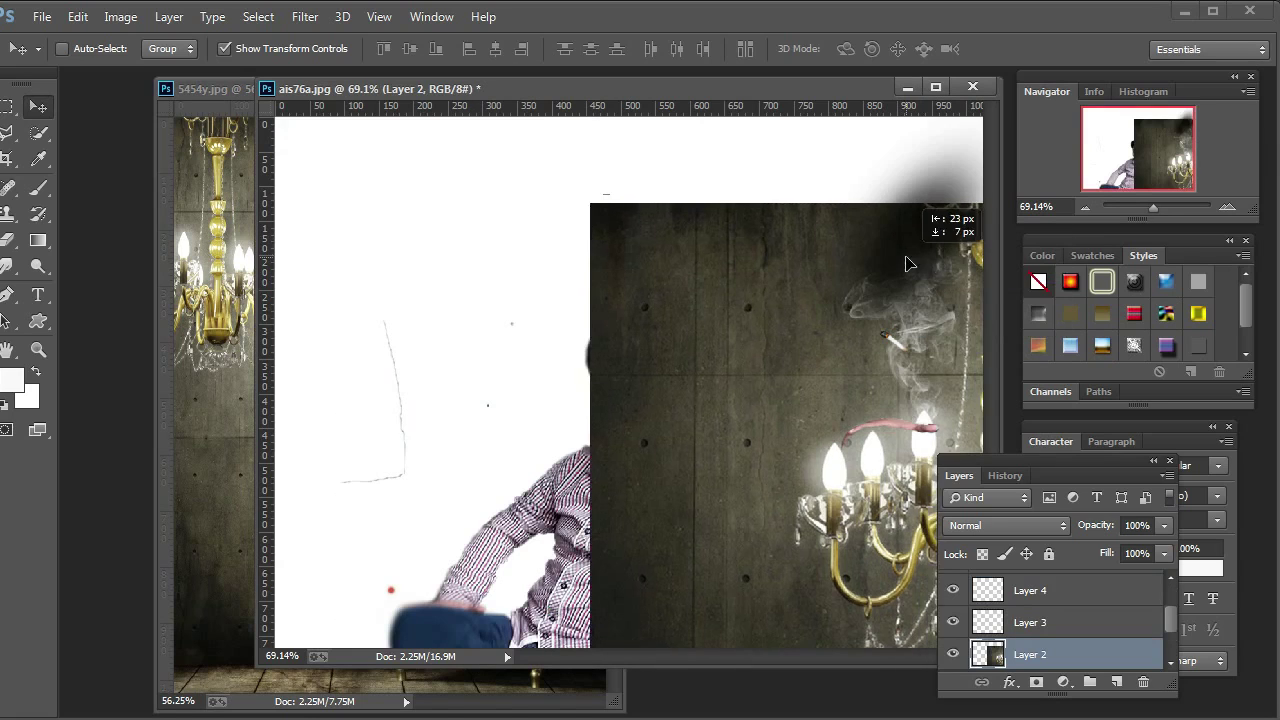
{"action": "right_click", "coordinate": [912, 264]}
{"action": "left_click", "coordinate": [960, 269]}
{"action": "key", "text": "ctrl+t"}
{"action": "left_click_drag", "start_coordinate": [830, 360], "coordinate": [826, 287]}
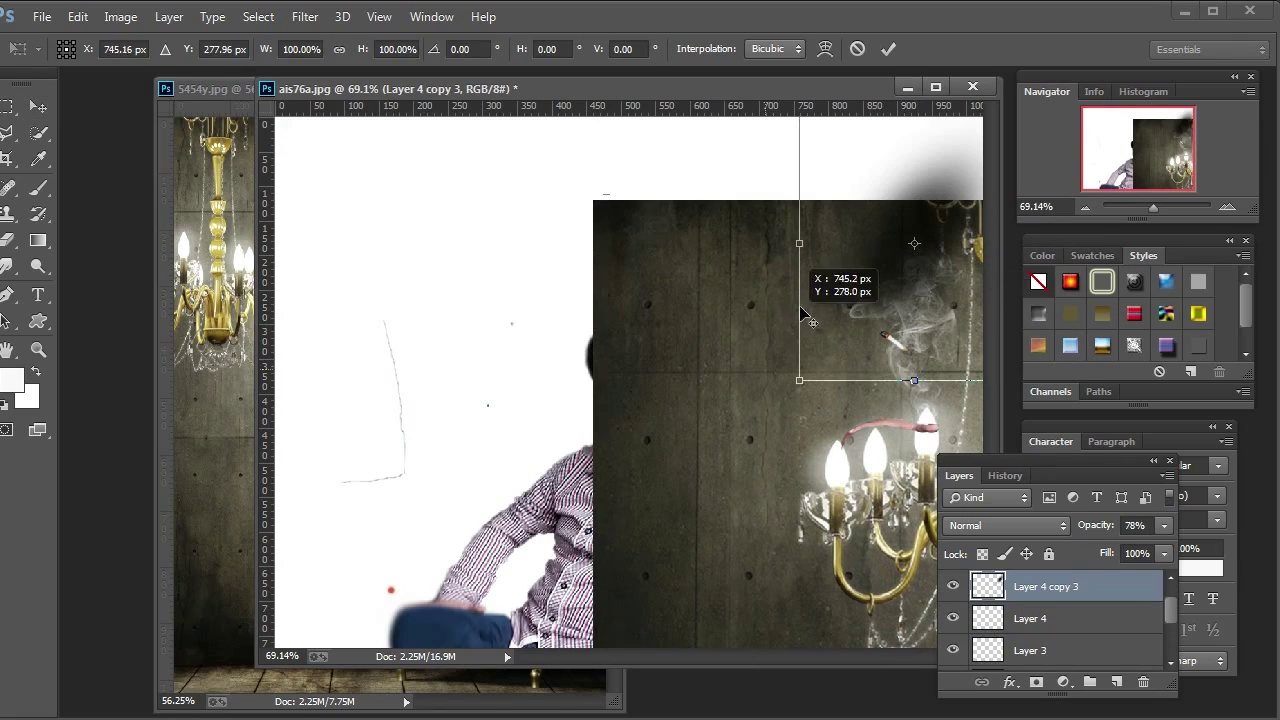
{"action": "right_click", "coordinate": [884, 268]}
{"action": "left_click", "coordinate": [867, 258]}
{"action": "key", "text": "Return"}
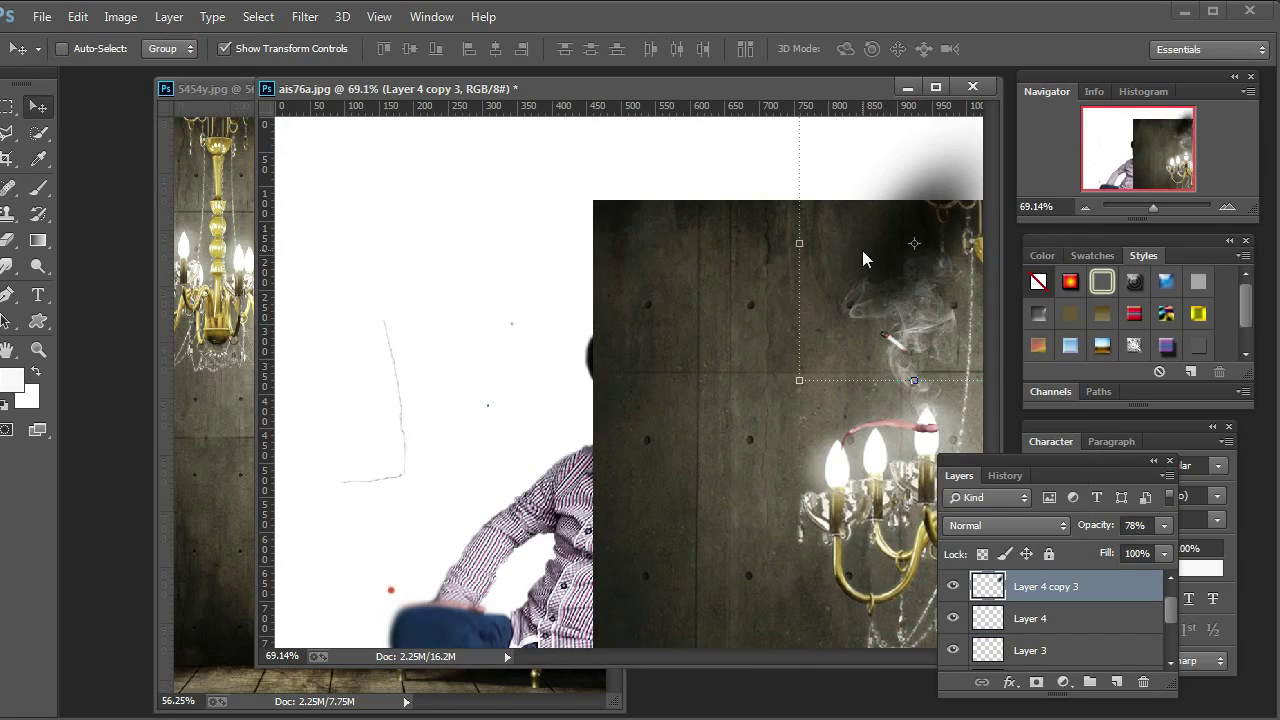
Bring Layer 4 copy 3 into the room image and place it behind Layer 2 in the Layers panel
{"action": "right_click", "coordinate": [878, 265]}
{"action": "left_click", "coordinate": [893, 288]}
{"action": "mouse_move", "coordinate": [883, 254]}
{"action": "left_mouse_down"}
{"action": "mouse_move", "coordinate": [229, 462]}
{"action": "mouse_move", "coordinate": [474, 414]}
{"action": "left_mouse_up"}
{"action": "right_click", "coordinate": [903, 248]}
{"action": "left_click", "coordinate": [925, 254]}
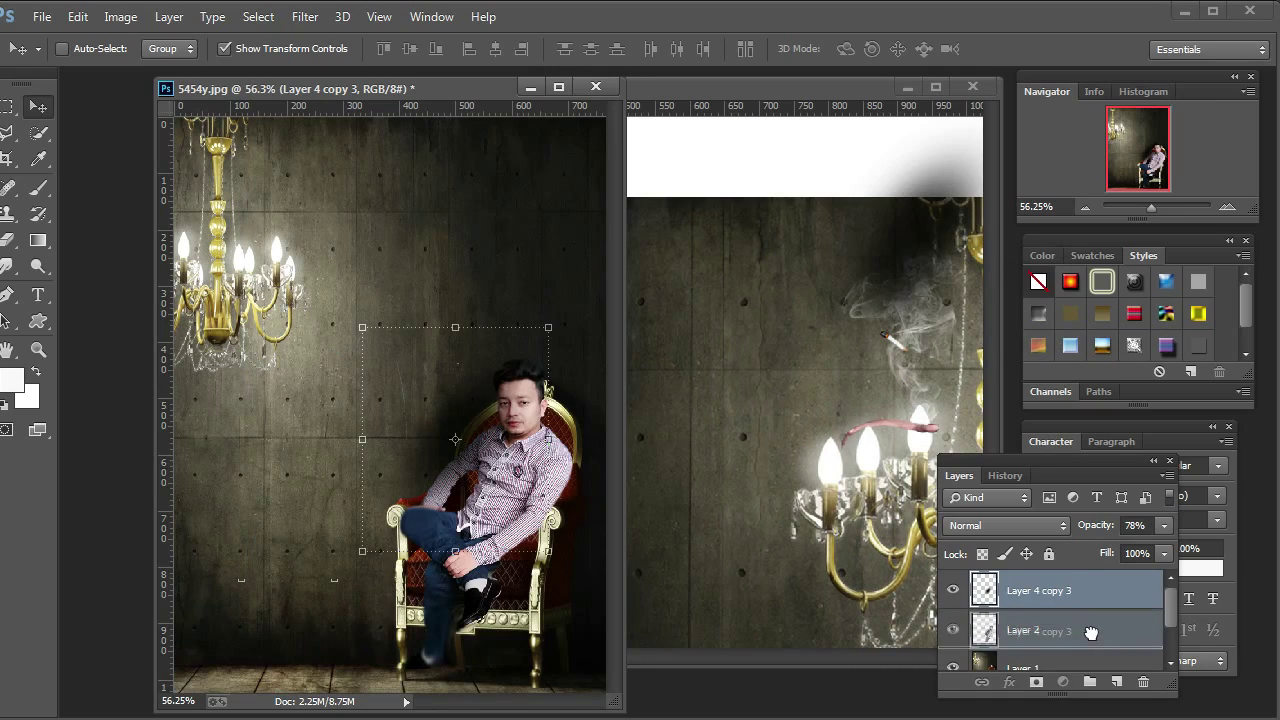
{"action": "left_click_drag", "start_coordinate": [1080, 617], "coordinate": [1075, 640]}
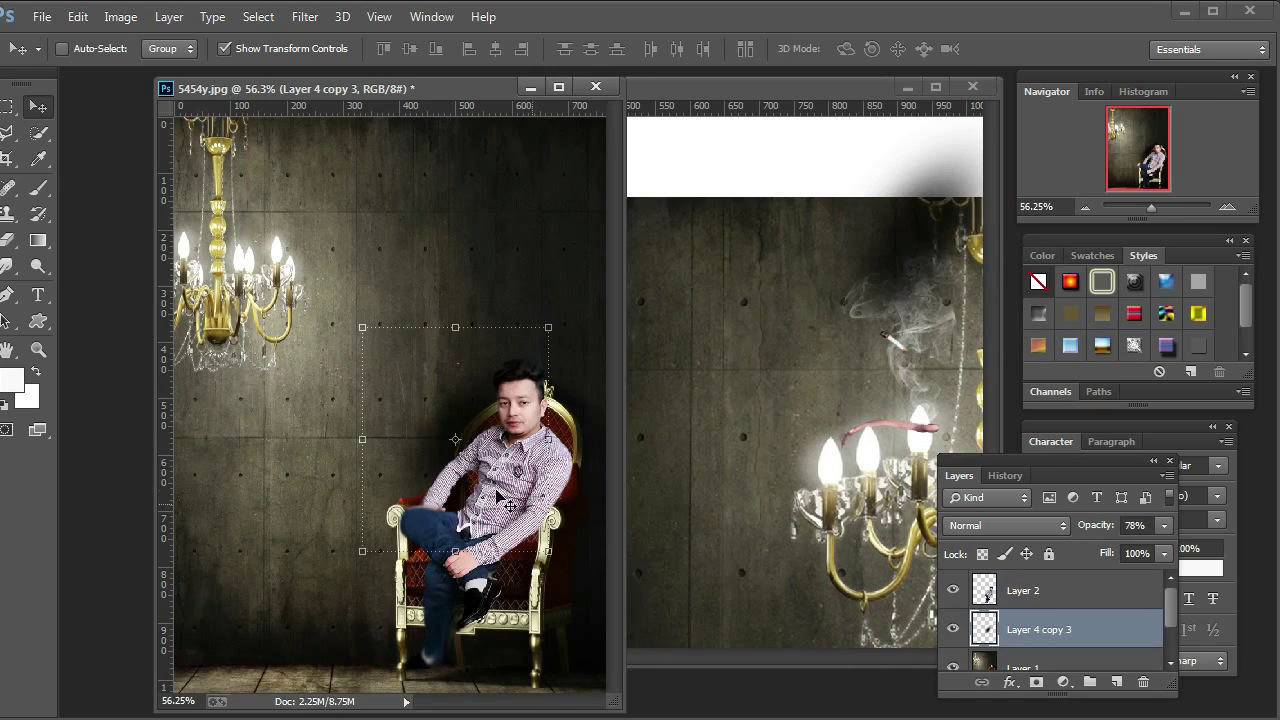
At 100% zoom, shorten the dark shadow from its top and move it right
{"action": "left_click", "coordinate": [38, 349]}
{"action": "left_click", "coordinate": [506, 376]}
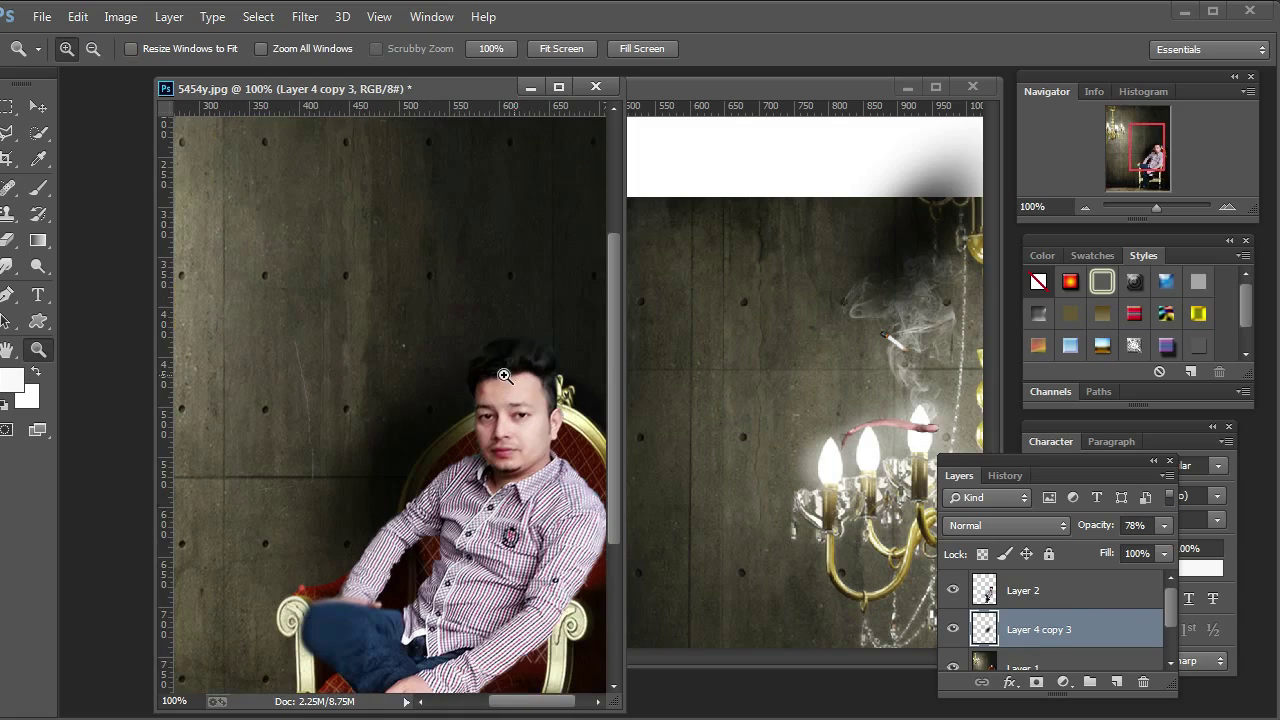
{"action": "left_click_drag", "start_coordinate": [518, 705], "coordinate": [531, 705]}
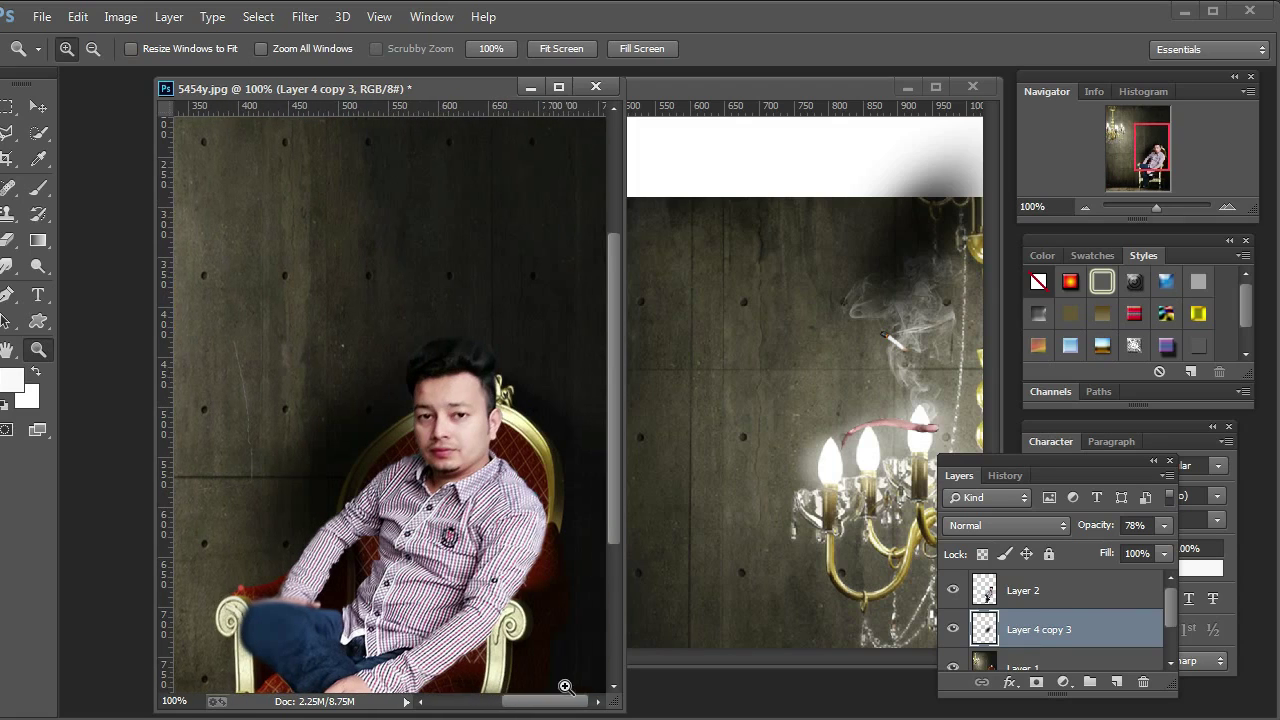
{"action": "left_click", "coordinate": [38, 106]}
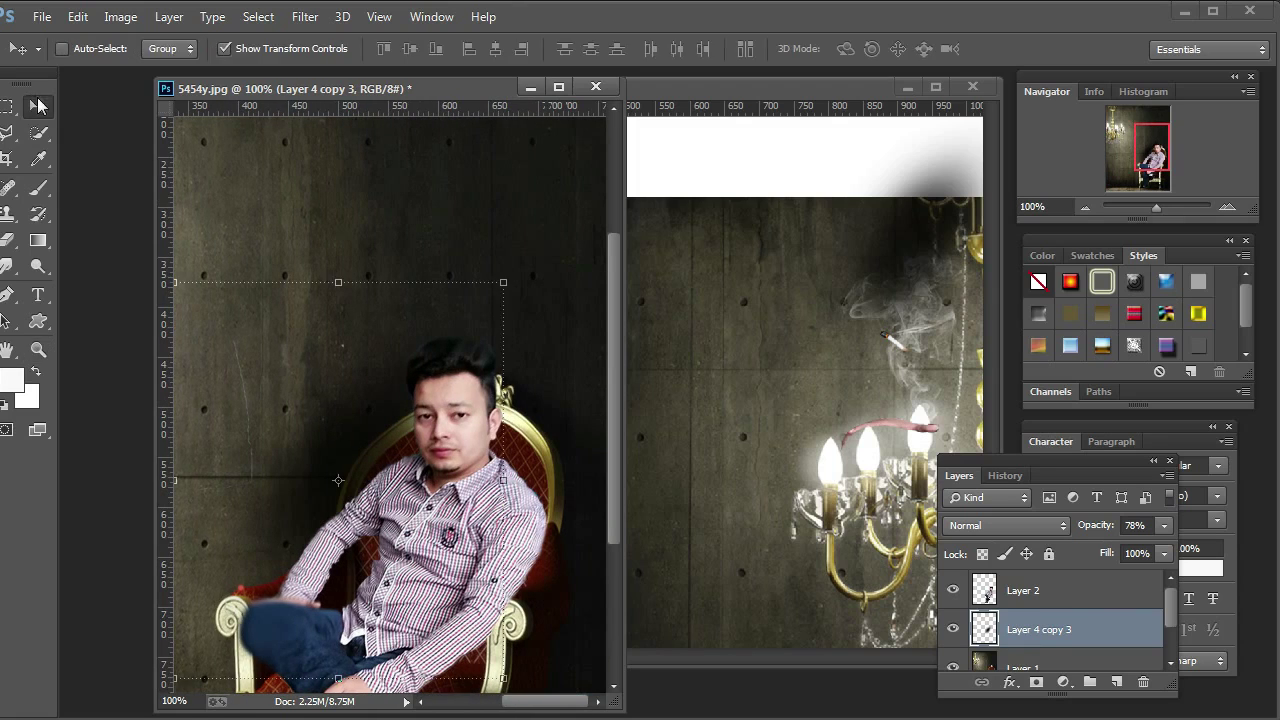
{"action": "left_click_drag", "start_coordinate": [338, 283], "coordinate": [338, 371]}
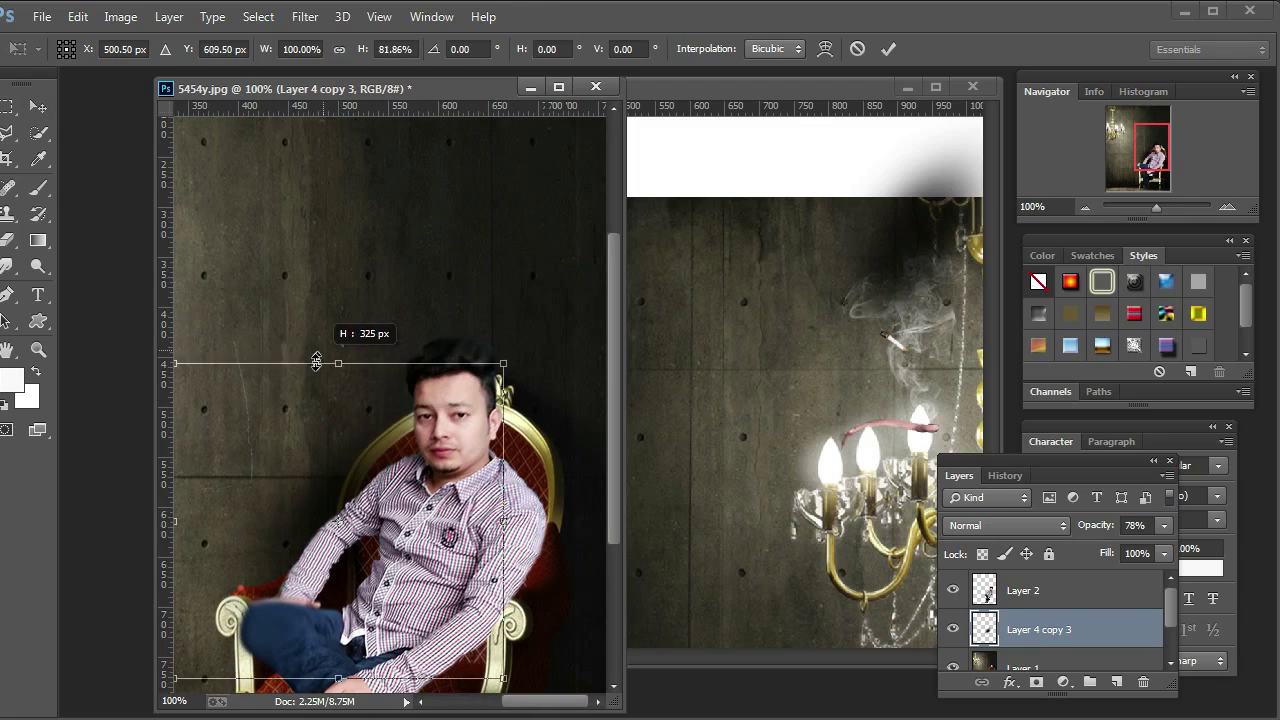
{"action": "key", "text": "Return"}
{"action": "mouse_move", "coordinate": [266, 540]}
{"action": "left_mouse_down"}
{"action": "mouse_move", "coordinate": [490, 505]}
{"action": "mouse_move", "coordinate": [478, 476]}
{"action": "left_mouse_up"}
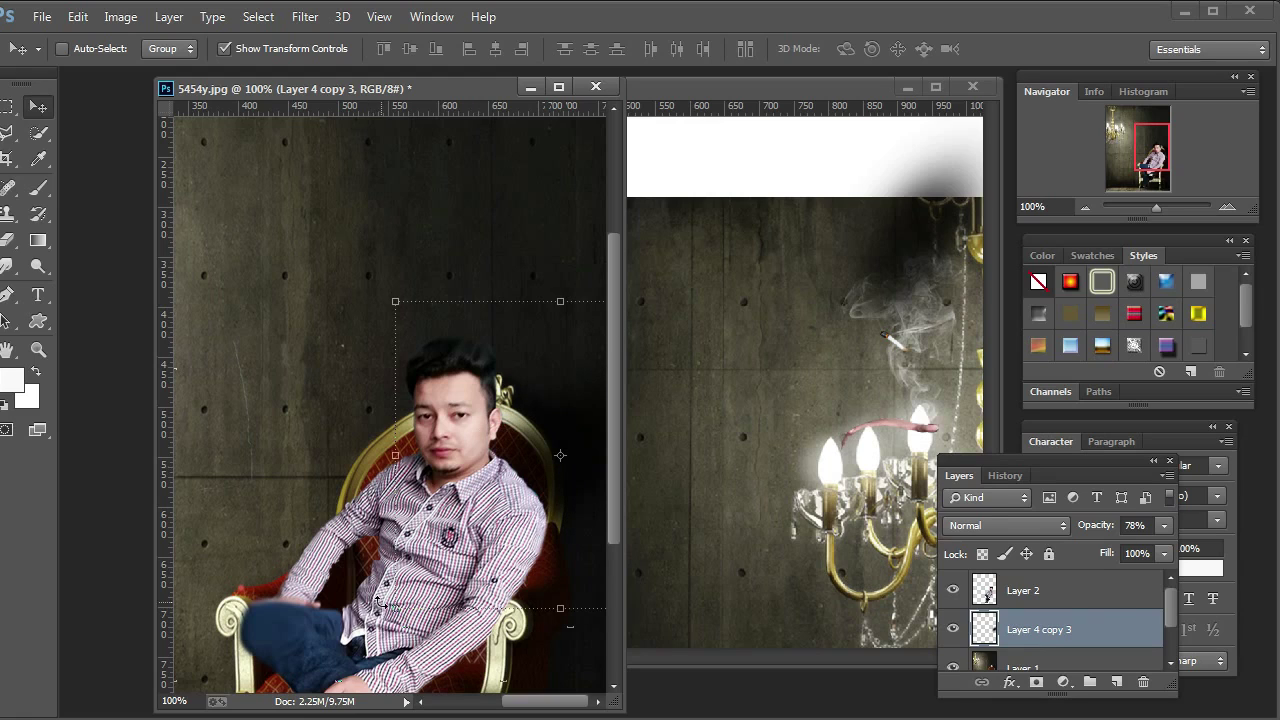
Shrink the shadow to about 84% by 81% and set it behind the man
{"action": "key", "text": "ctrl+t"}
{"action": "left_click_drag", "start_coordinate": [395, 607], "coordinate": [421, 564]}
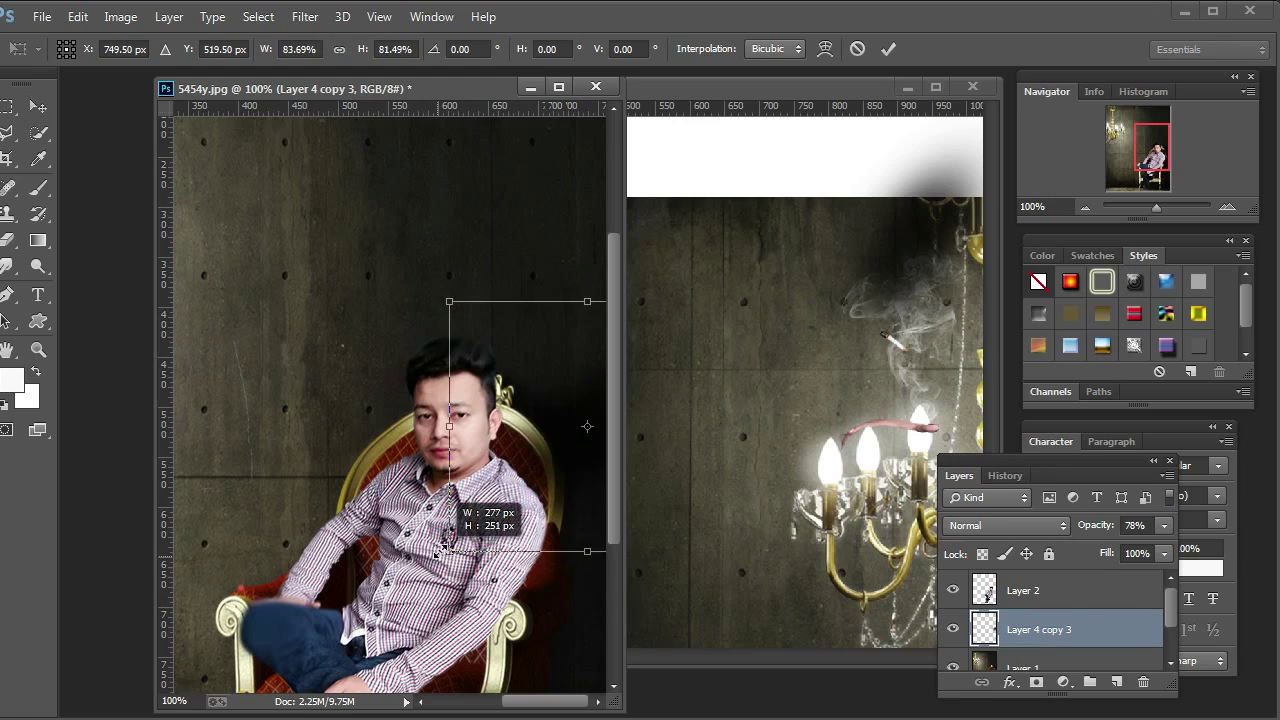
{"action": "left_click_drag", "start_coordinate": [494, 480], "coordinate": [479, 496]}
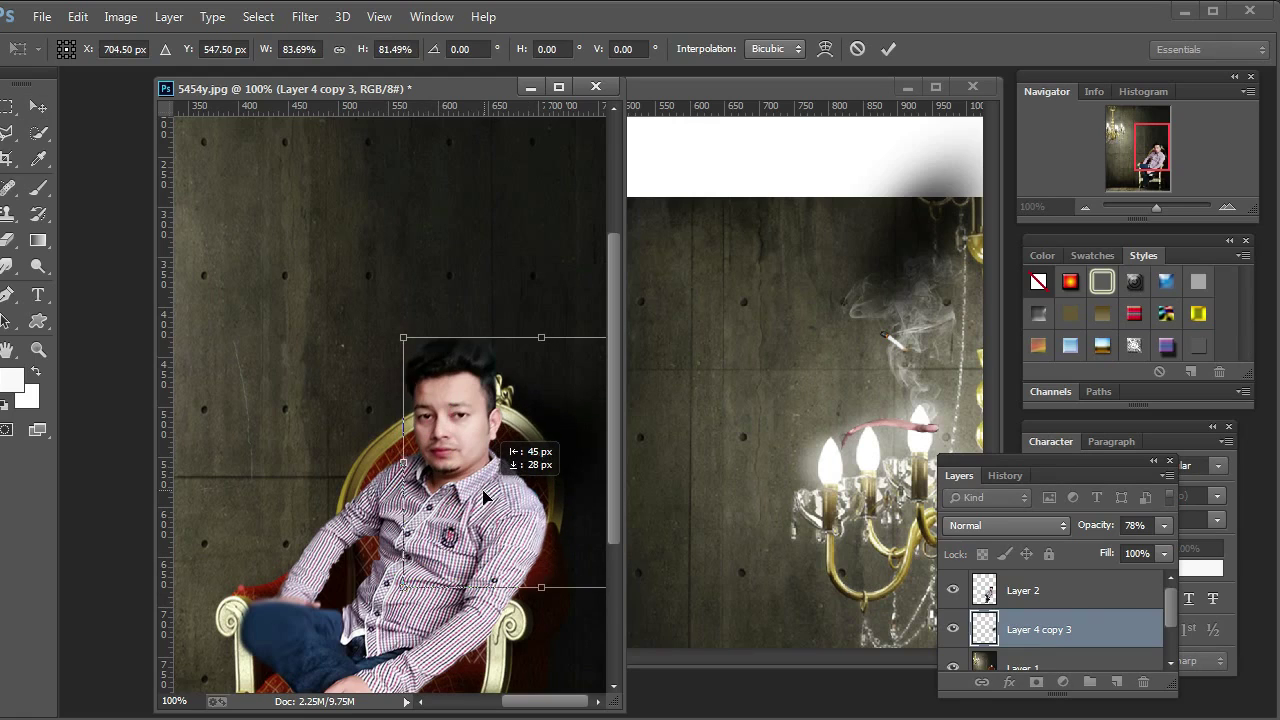
{"action": "key", "text": "Return"}
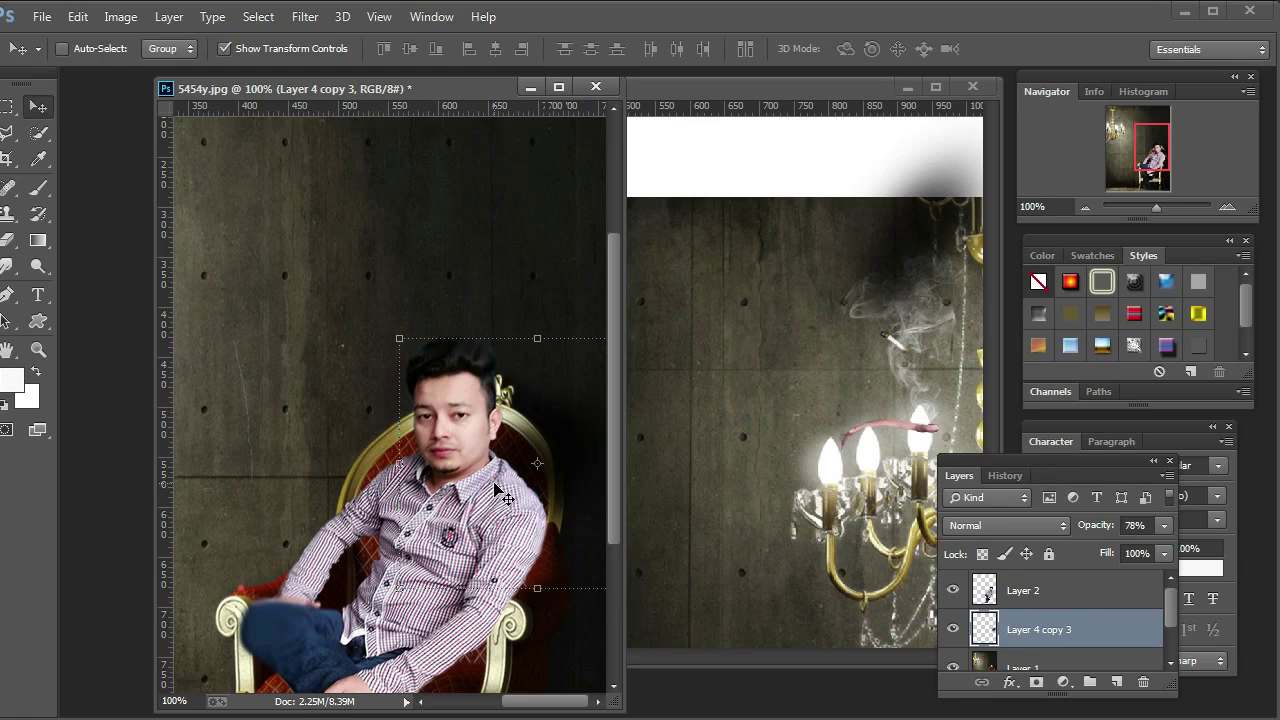
Duplicate the shadow, scale the copy to about 83% by 92% behind the legs, and duplicate again as Layer 4 copy 5
{"action": "left_click_drag", "start_coordinate": [504, 478], "coordinate": [450, 610]}
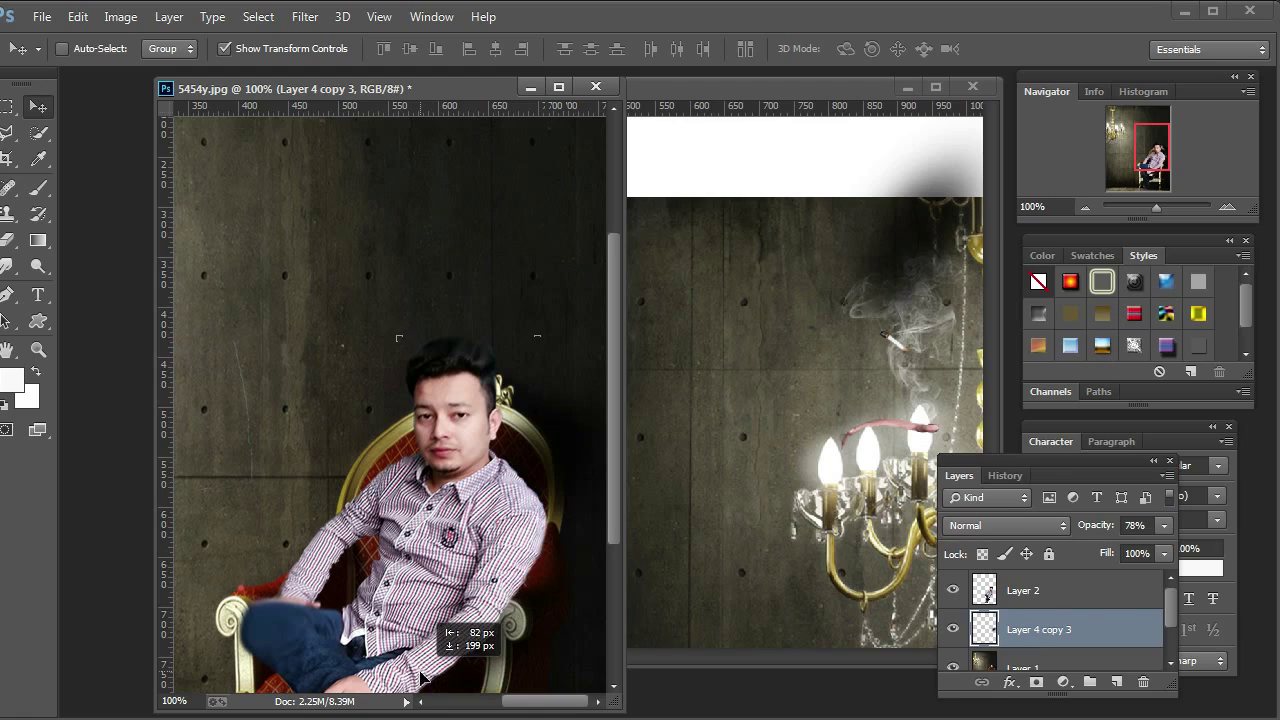
{"action": "left_click_drag", "start_coordinate": [613, 428], "coordinate": [617, 530]}
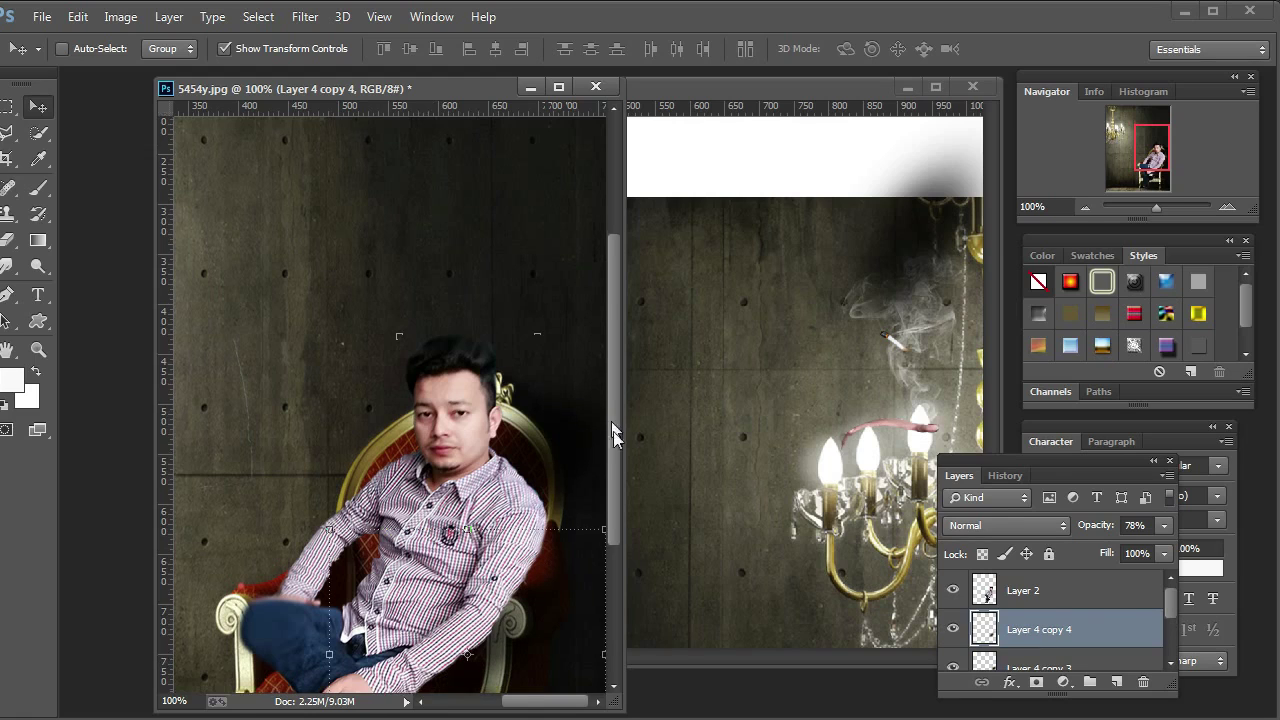
{"action": "left_click_drag", "start_coordinate": [595, 585], "coordinate": [558, 563]}
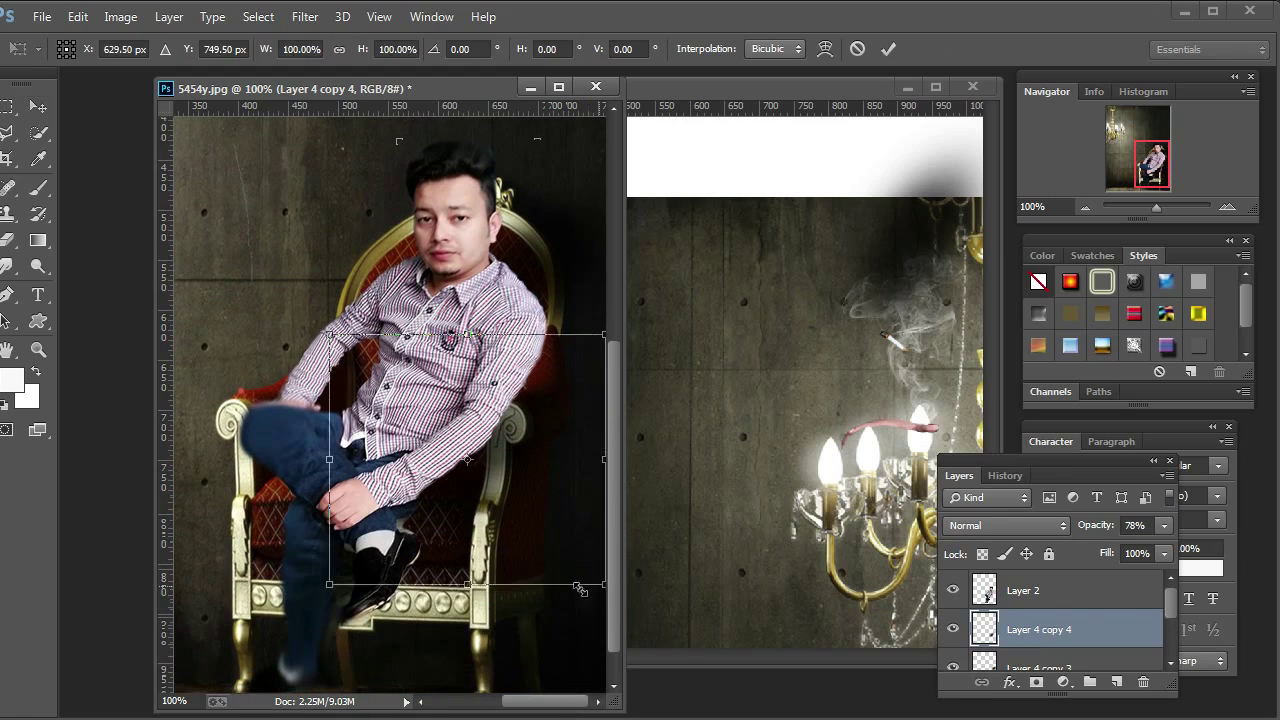
{"action": "left_click_drag", "start_coordinate": [430, 478], "coordinate": [421, 512]}
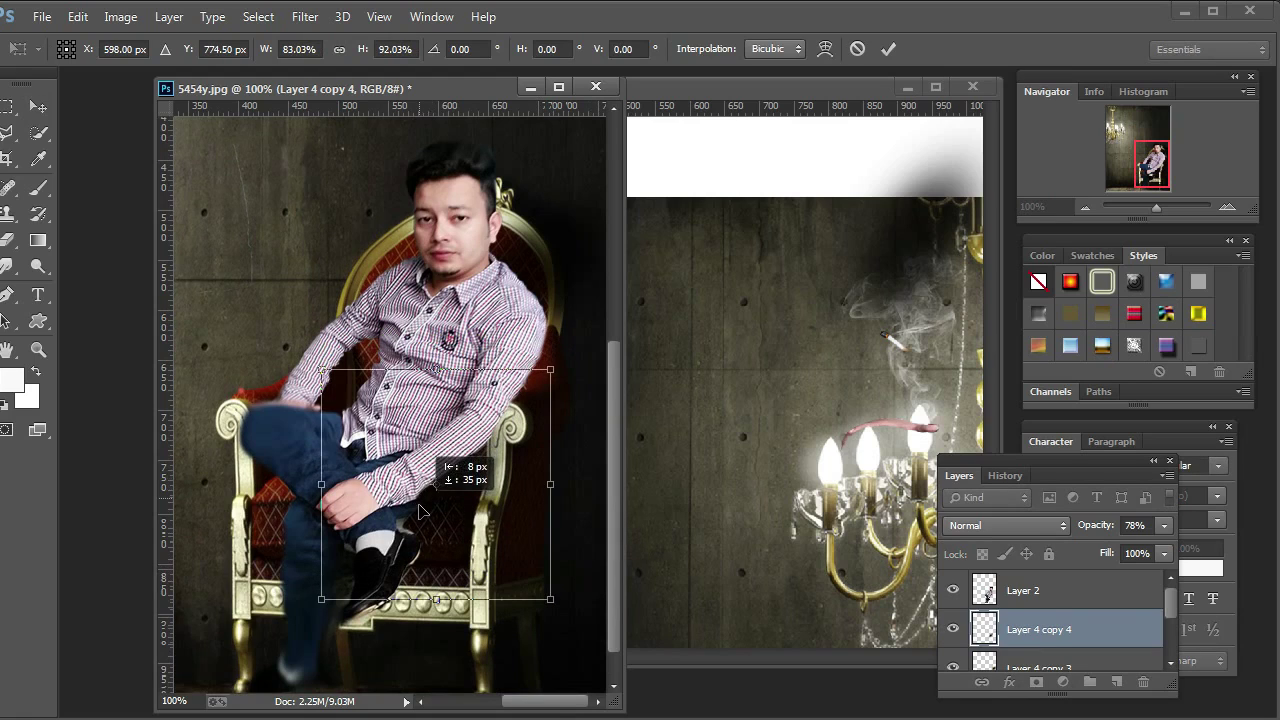
{"action": "left_click_drag", "start_coordinate": [433, 368], "coordinate": [422, 357]}
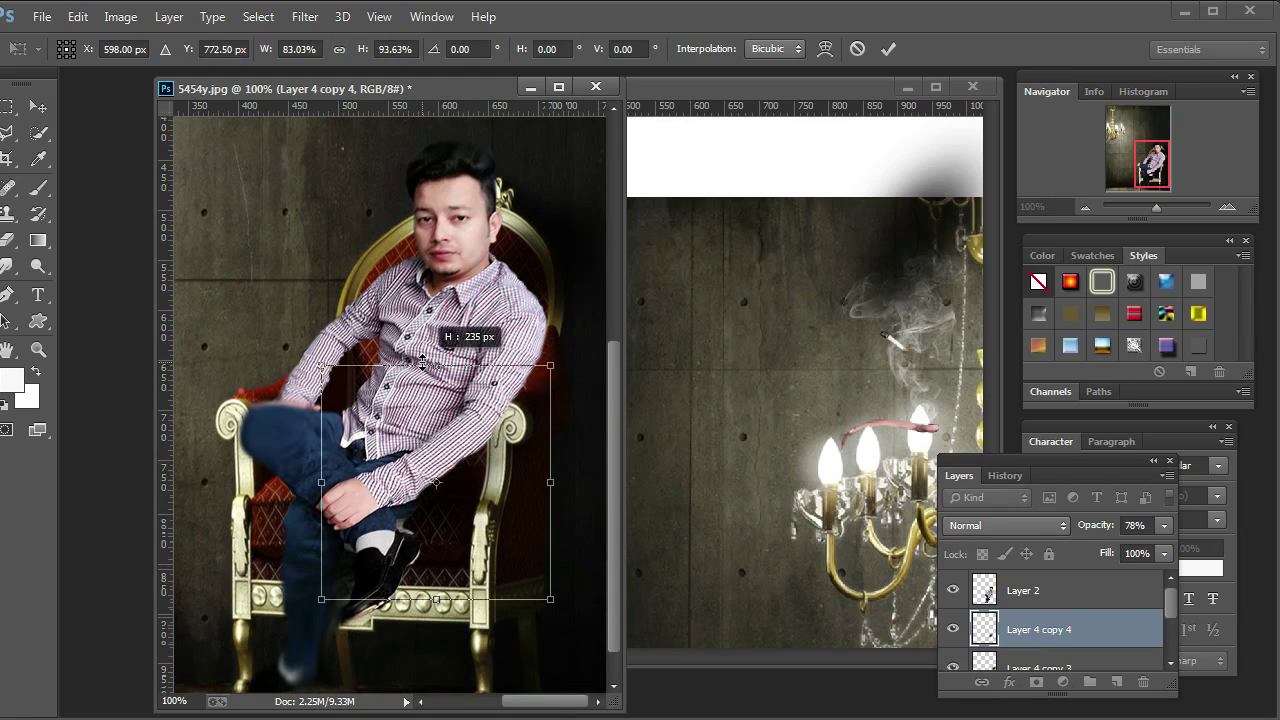
{"action": "key", "text": "Return"}
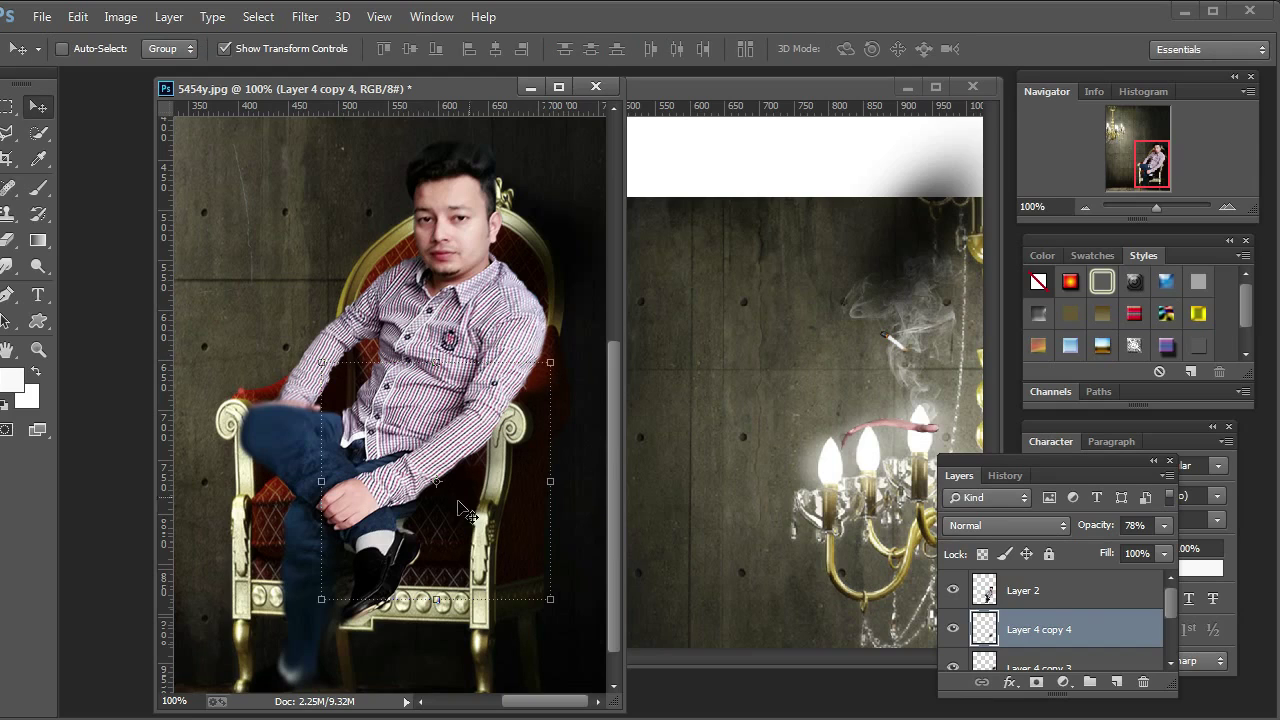
{"action": "left_click_drag", "start_coordinate": [456, 500], "coordinate": [313, 486]}
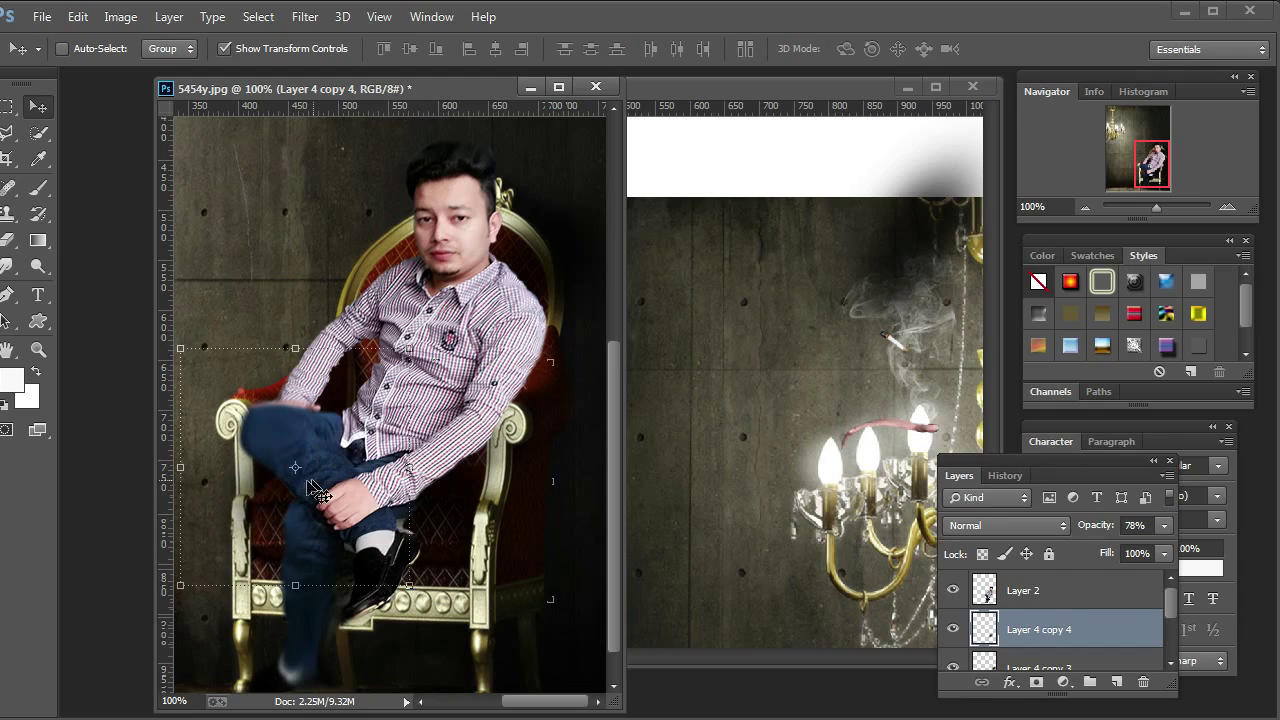
{"action": "mouse_move", "coordinate": [267, 494]}
{"action": "left_mouse_down"}
{"action": "mouse_move", "coordinate": [256, 538]}
{"action": "mouse_move", "coordinate": [256, 522]}
{"action": "left_mouse_up"}
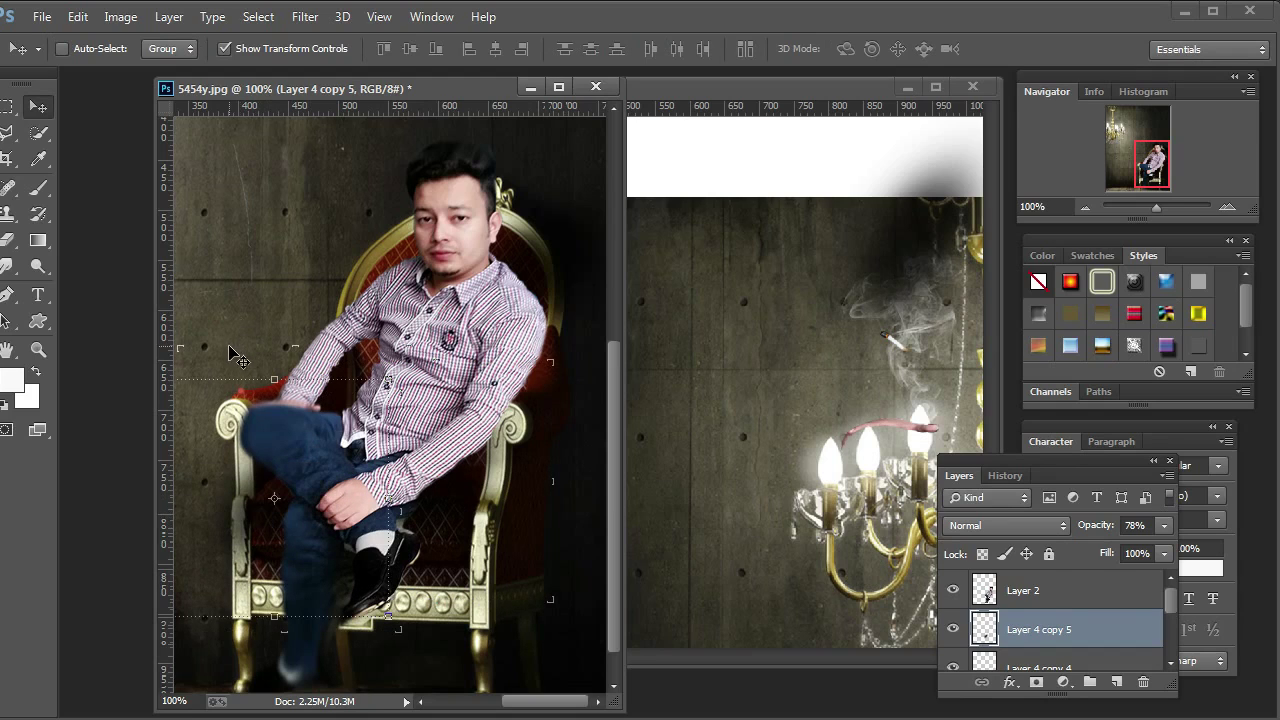
Rotate Layer 4 copy 5 about -25°, shrink it, and move it up beside the man's head
{"action": "left_click_drag", "start_coordinate": [216, 357], "coordinate": [206, 371]}
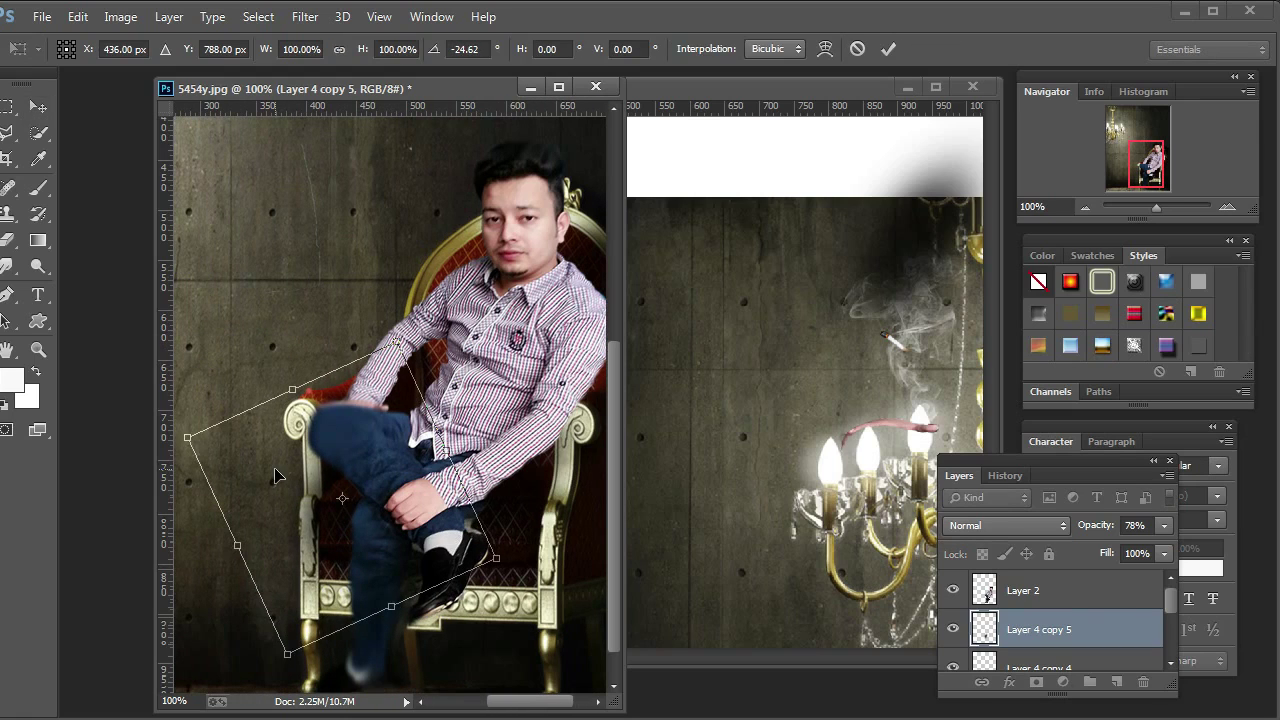
{"action": "key", "text": "Return"}
{"action": "key", "text": "ctrl+t"}
{"action": "left_click_drag", "start_coordinate": [265, 626], "coordinate": [281, 580]}
{"action": "key", "text": "Return"}
{"action": "left_click_drag", "start_coordinate": [328, 514], "coordinate": [322, 532]}
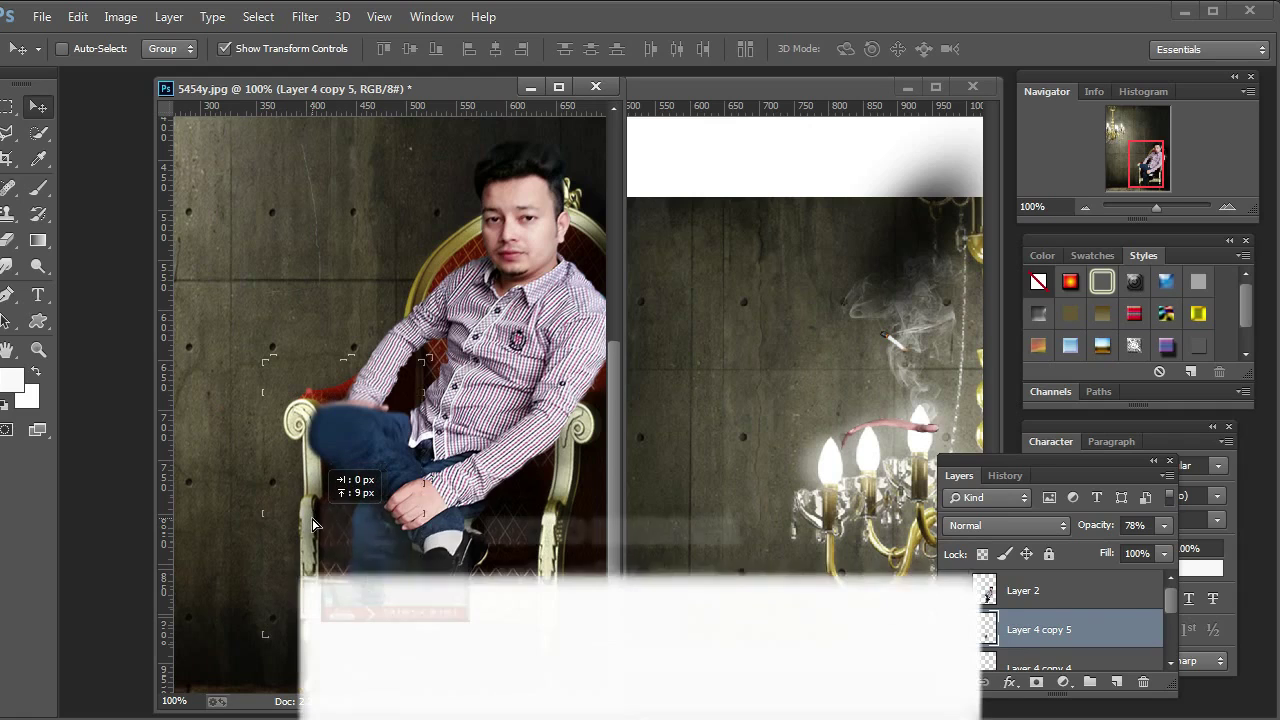
{"action": "key", "text": "shift+Up"}
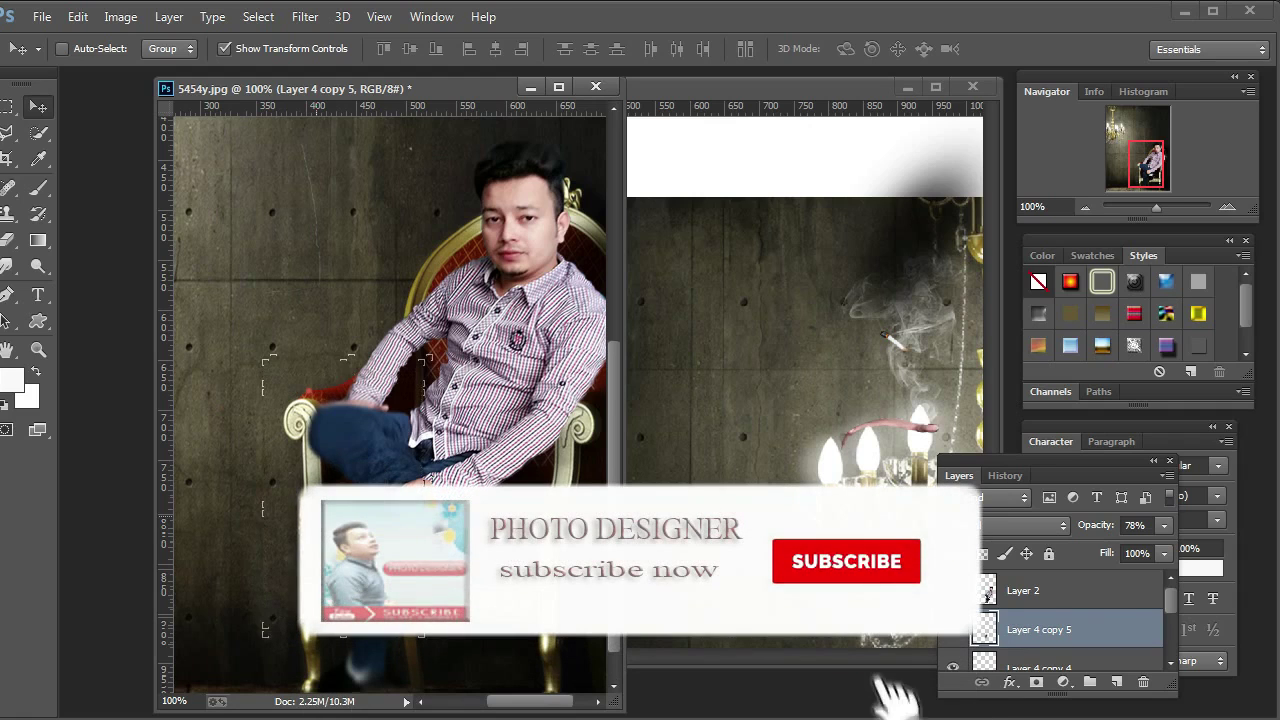
{"action": "mouse_move", "coordinate": [316, 515]}
{"action": "left_mouse_down"}
{"action": "mouse_move", "coordinate": [450, 298]}
{"action": "mouse_move", "coordinate": [442, 282]}
{"action": "left_mouse_up"}
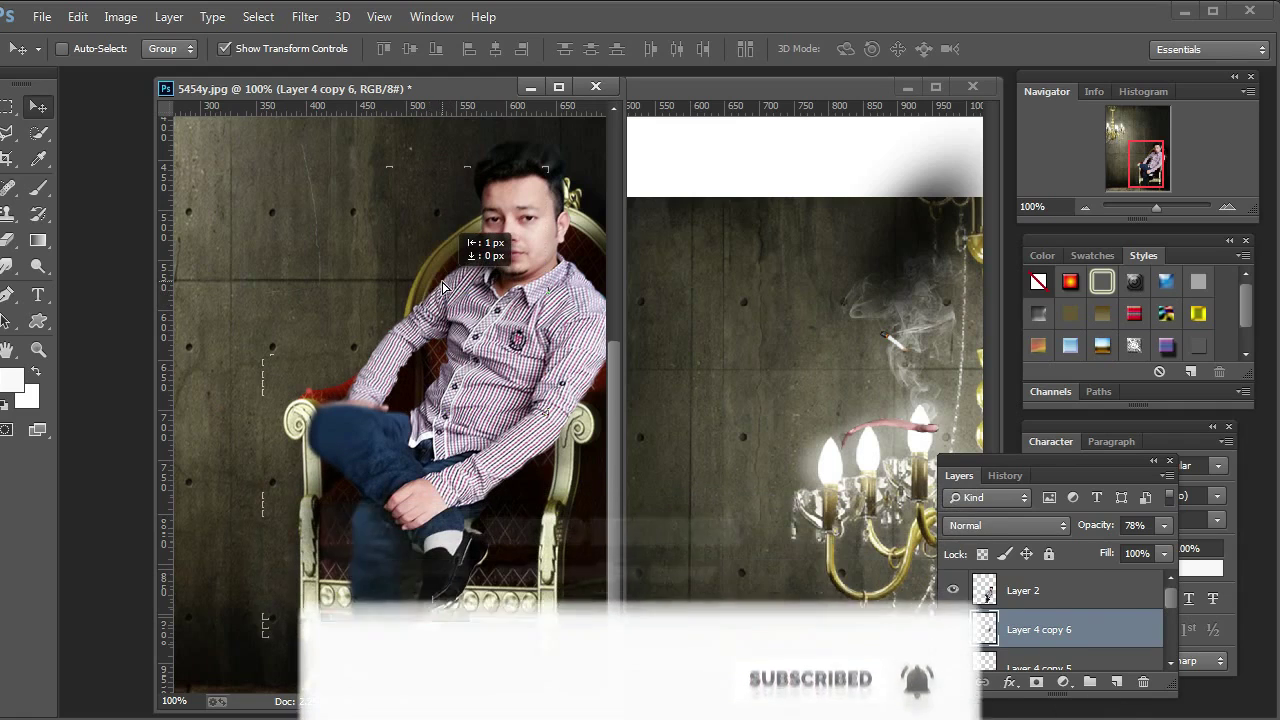
Fit the composite on screen and select the Layer 4 copy 3 hair patch on the head
{"action": "left_click", "coordinate": [39, 349]}
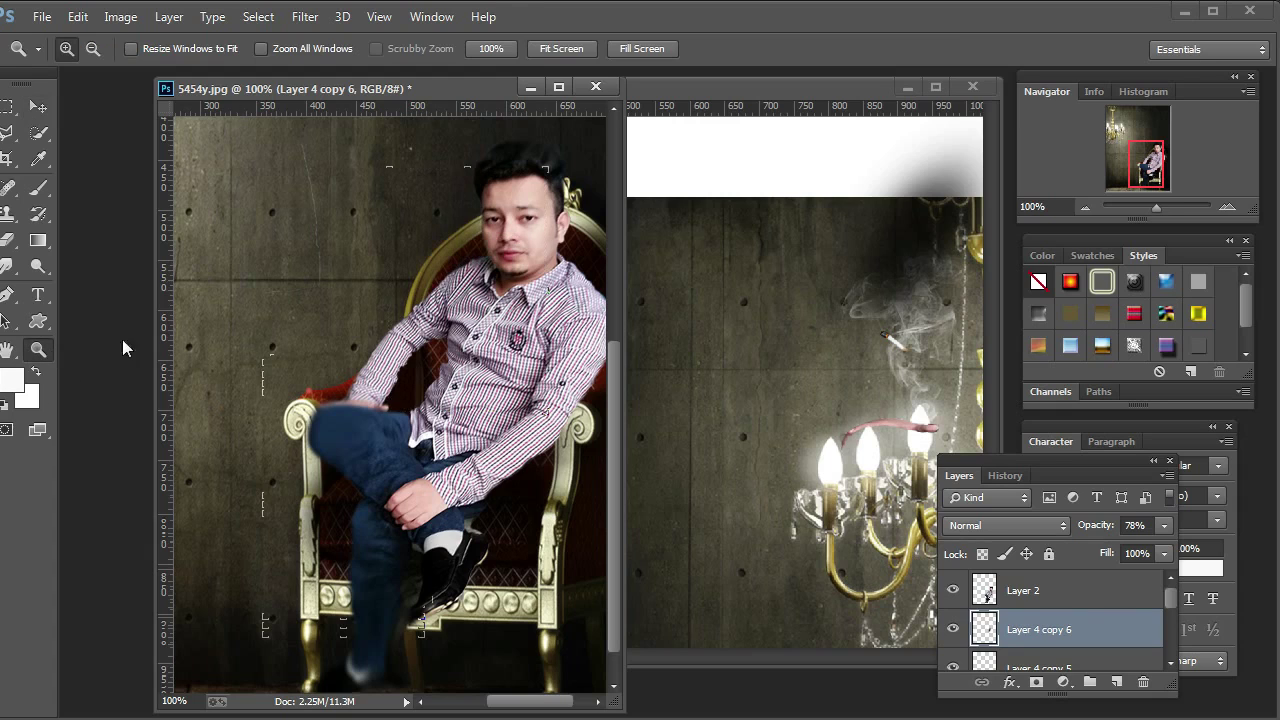
{"action": "right_click", "coordinate": [287, 337]}
{"action": "left_click", "coordinate": [296, 352]}
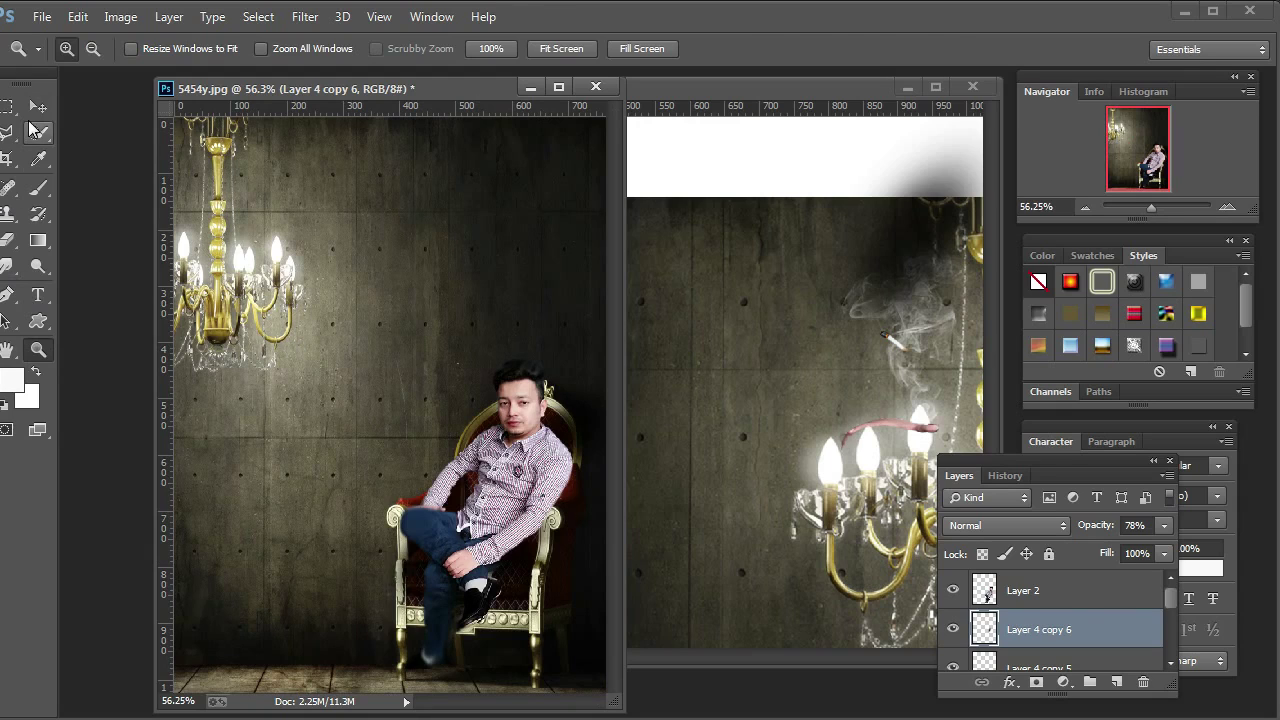
{"action": "left_click", "coordinate": [38, 106]}
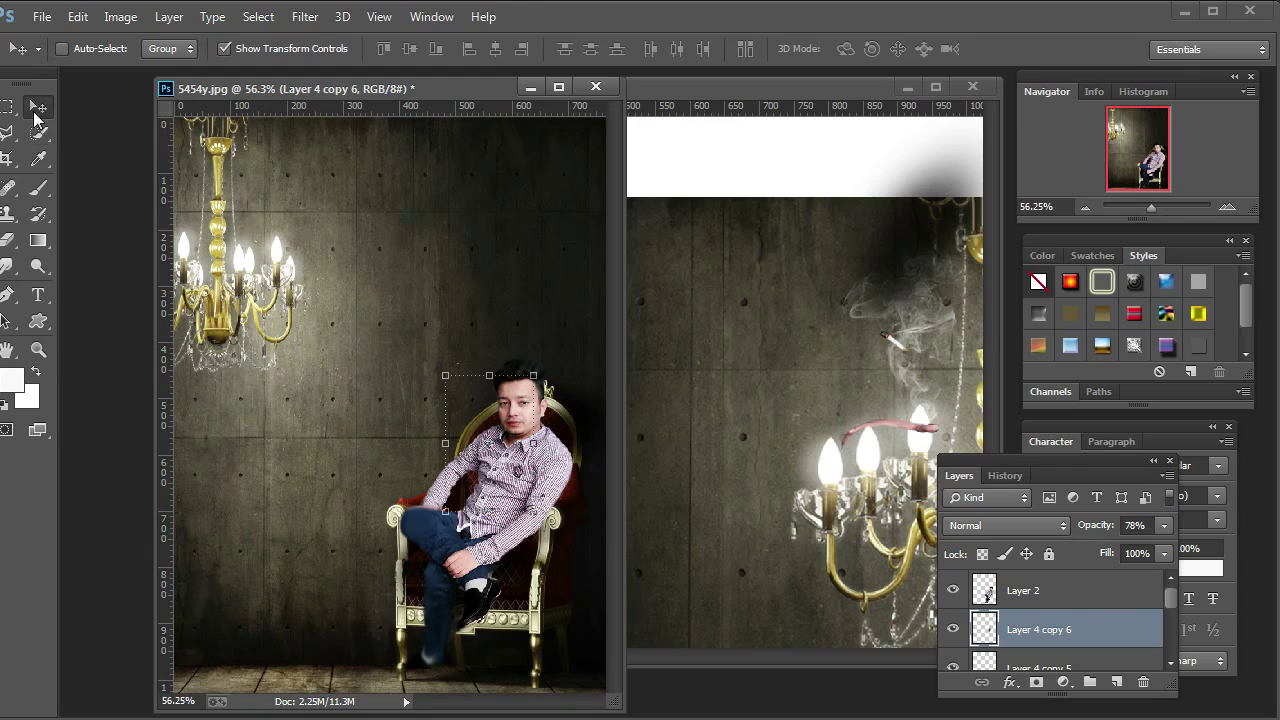
{"action": "right_click", "coordinate": [560, 432]}
{"action": "left_click", "coordinate": [572, 446]}
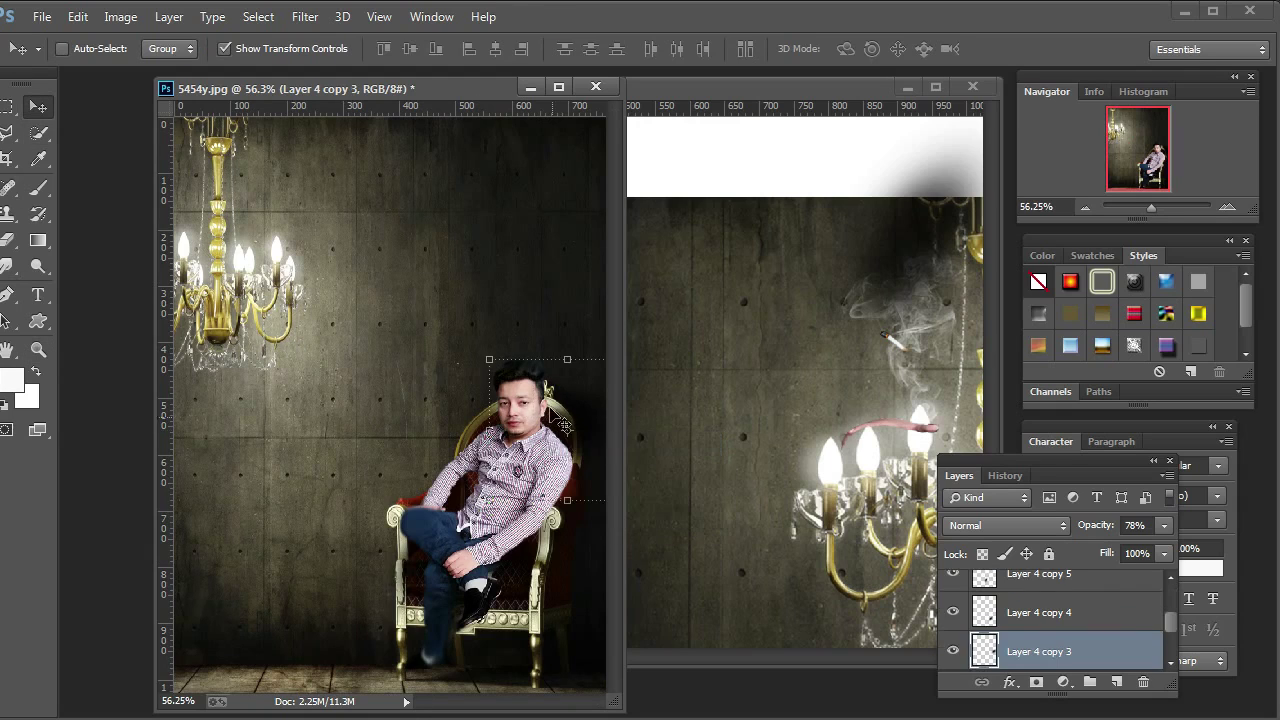
Tilt the hair patch about -7°, stretch it to 110% height, and seat it on the head
{"action": "left_click_drag", "start_coordinate": [543, 337], "coordinate": [482, 365]}
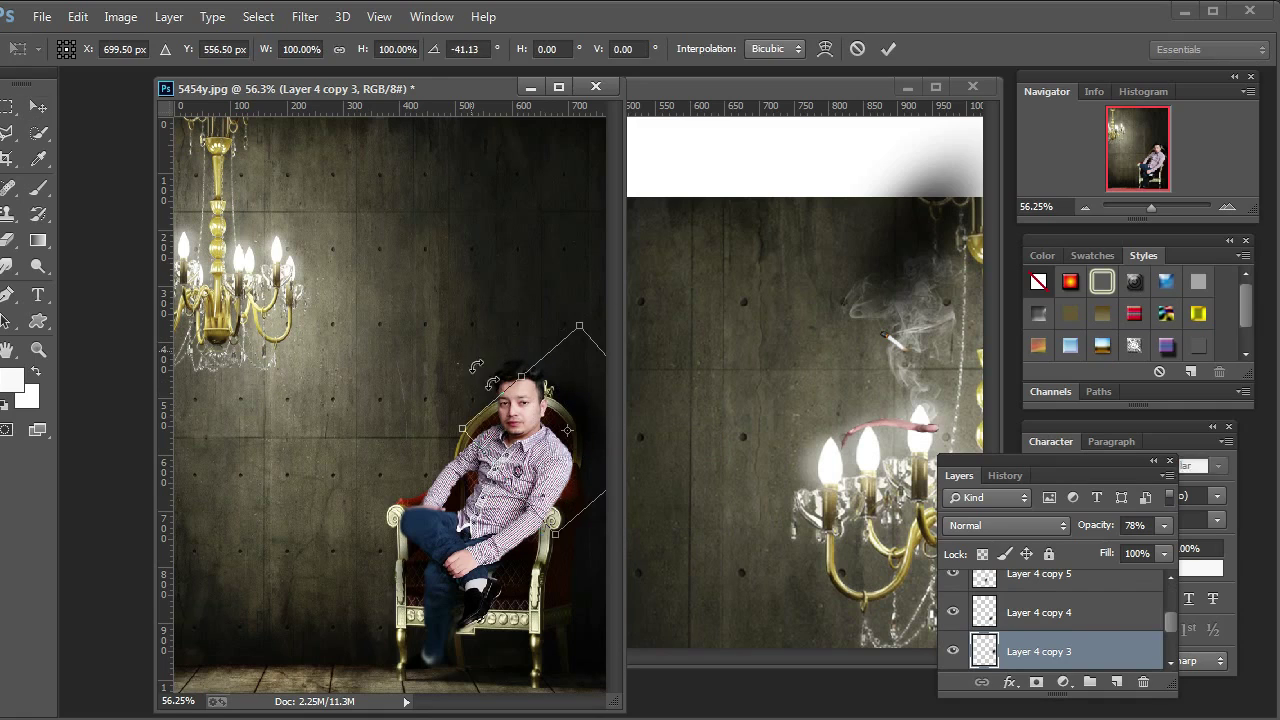
{"action": "left_click_drag", "start_coordinate": [550, 416], "coordinate": [545, 440]}
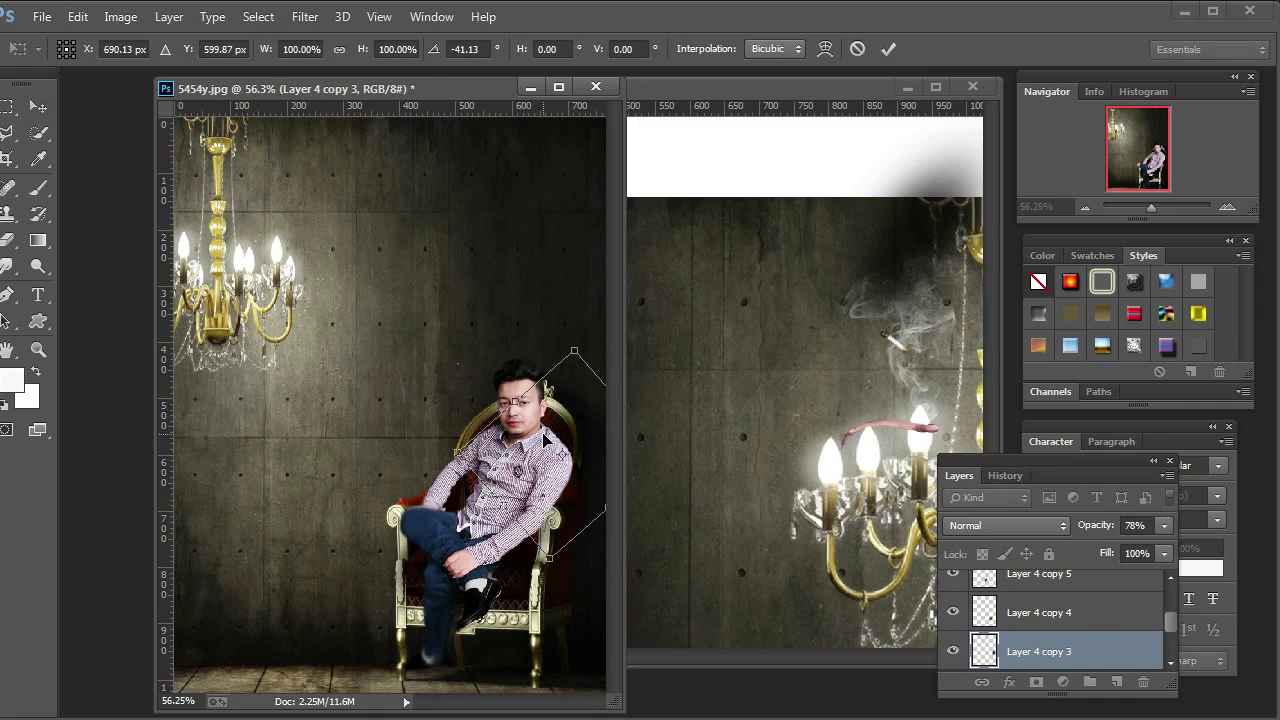
{"action": "key", "text": "Return"}
{"action": "key", "text": "ctrl+t"}
{"action": "left_click_drag", "start_coordinate": [502, 346], "coordinate": [498, 356]}
{"action": "left_click_drag", "start_coordinate": [503, 437], "coordinate": [510, 398]}
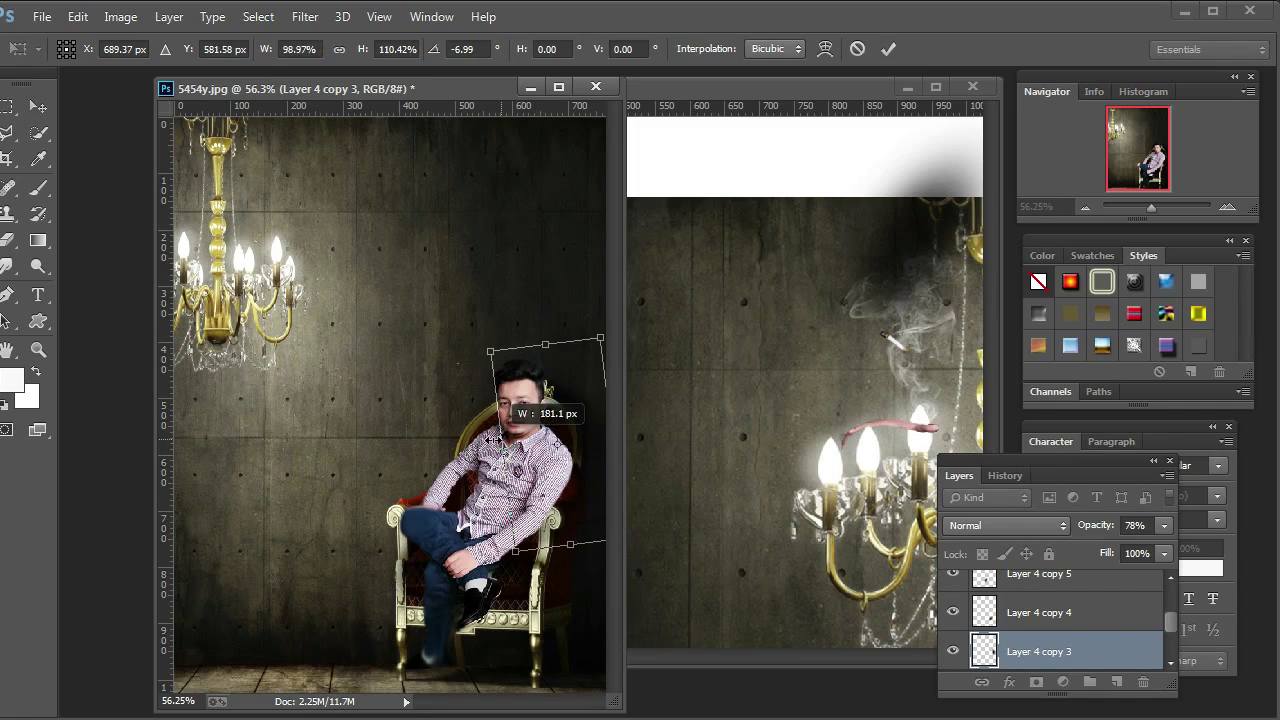
{"action": "key", "text": "Return"}
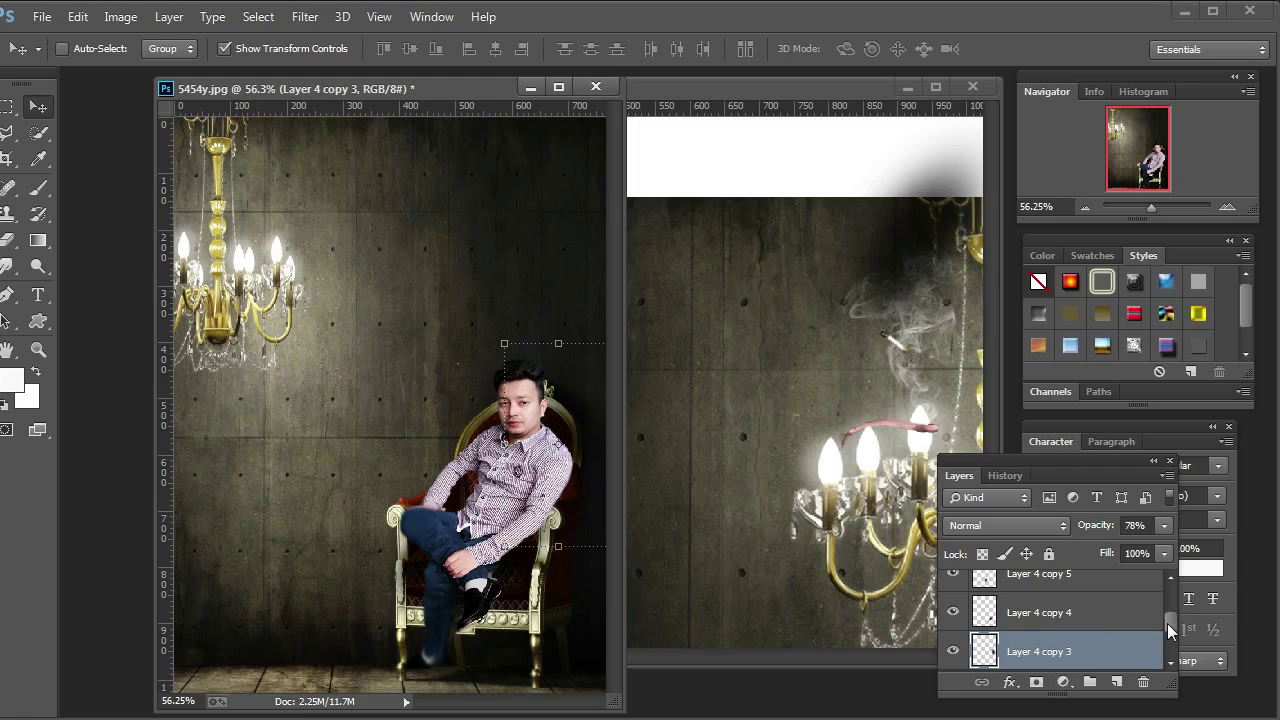
{"action": "left_click_drag", "start_coordinate": [1167, 623], "coordinate": [1154, 597]}
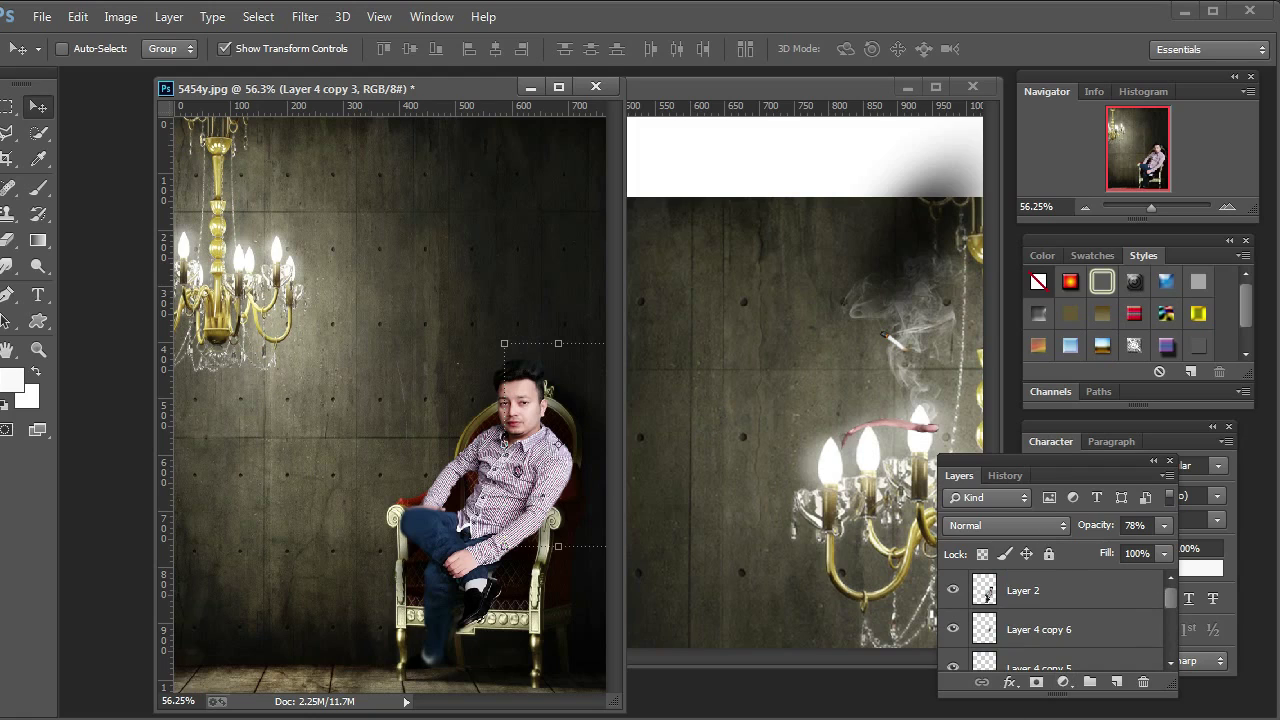
Hide the transform controls and select Layer 2 with the man in the armchair
{"action": "left_click", "coordinate": [195, 367]}
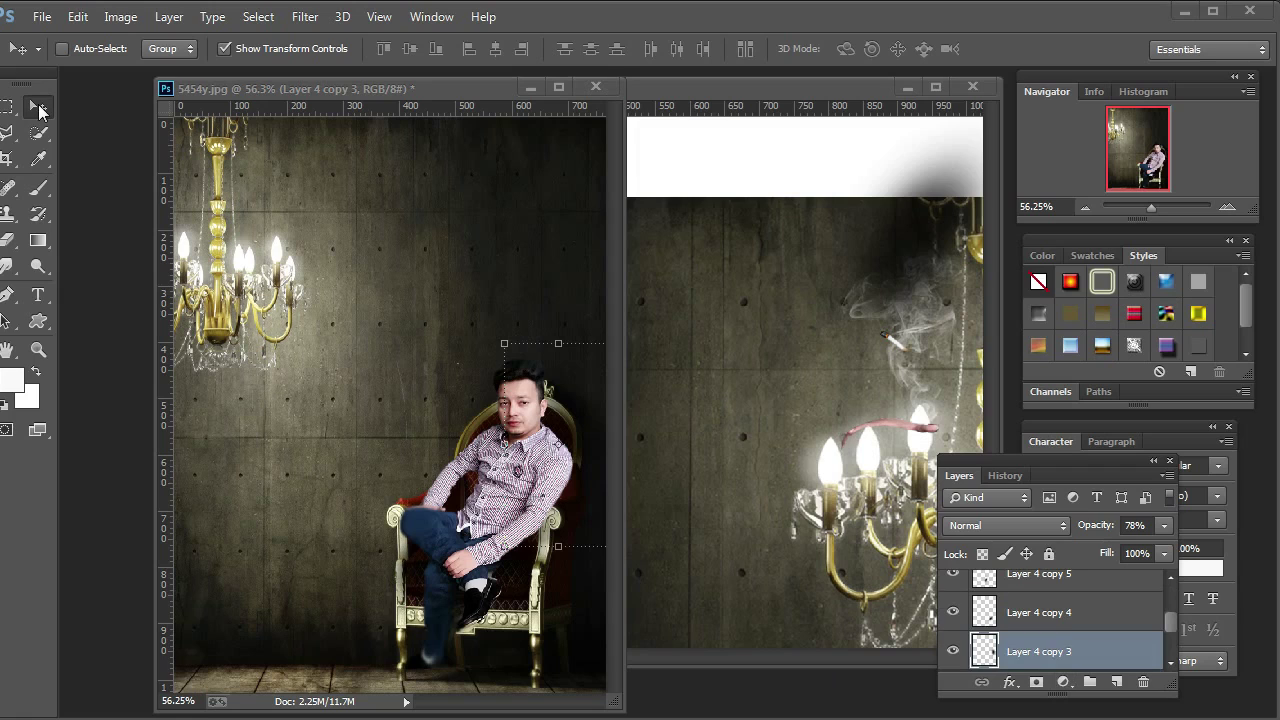
{"action": "left_click", "coordinate": [496, 468]}
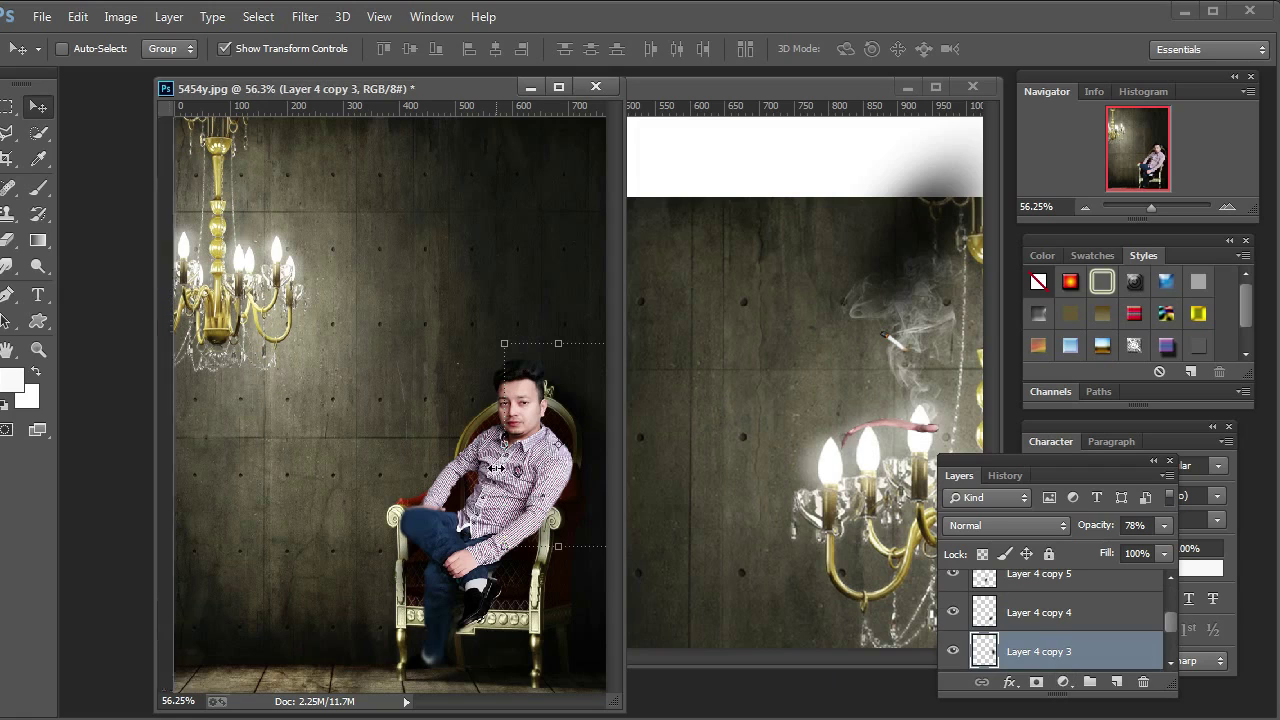
{"action": "left_click", "coordinate": [267, 47]}
{"action": "right_click", "coordinate": [487, 463]}
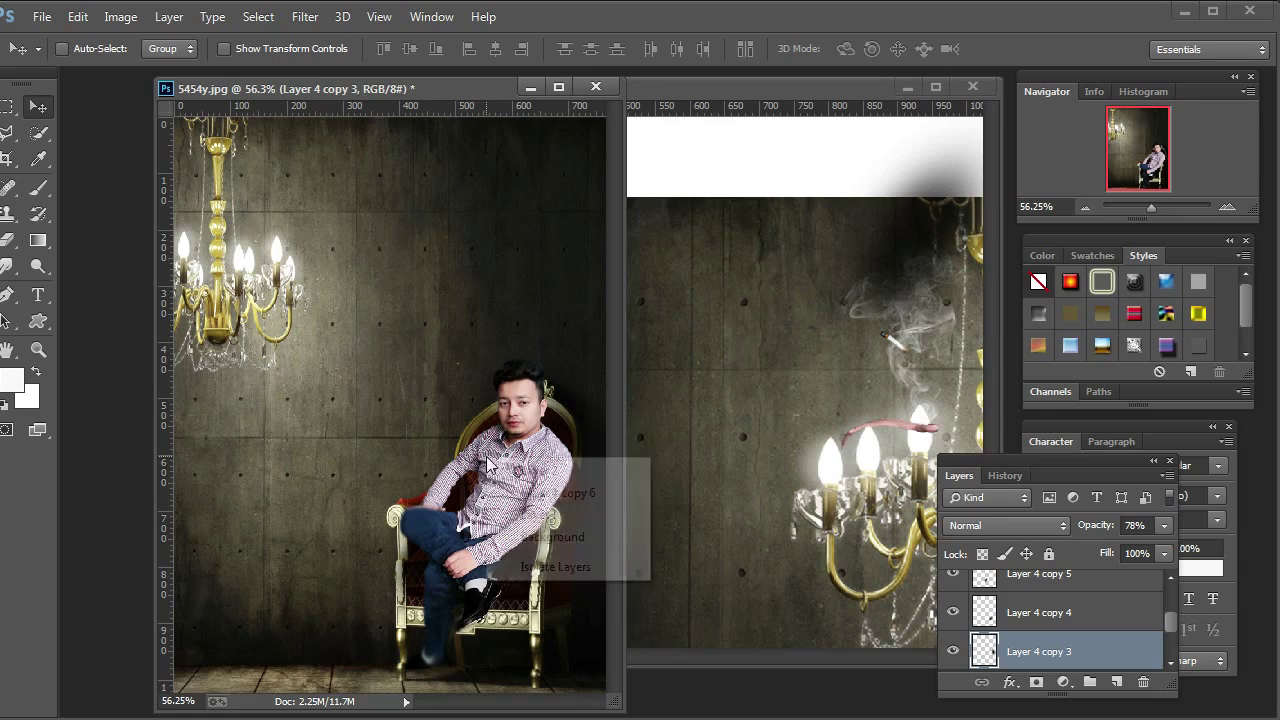
{"action": "left_click", "coordinate": [500, 472]}
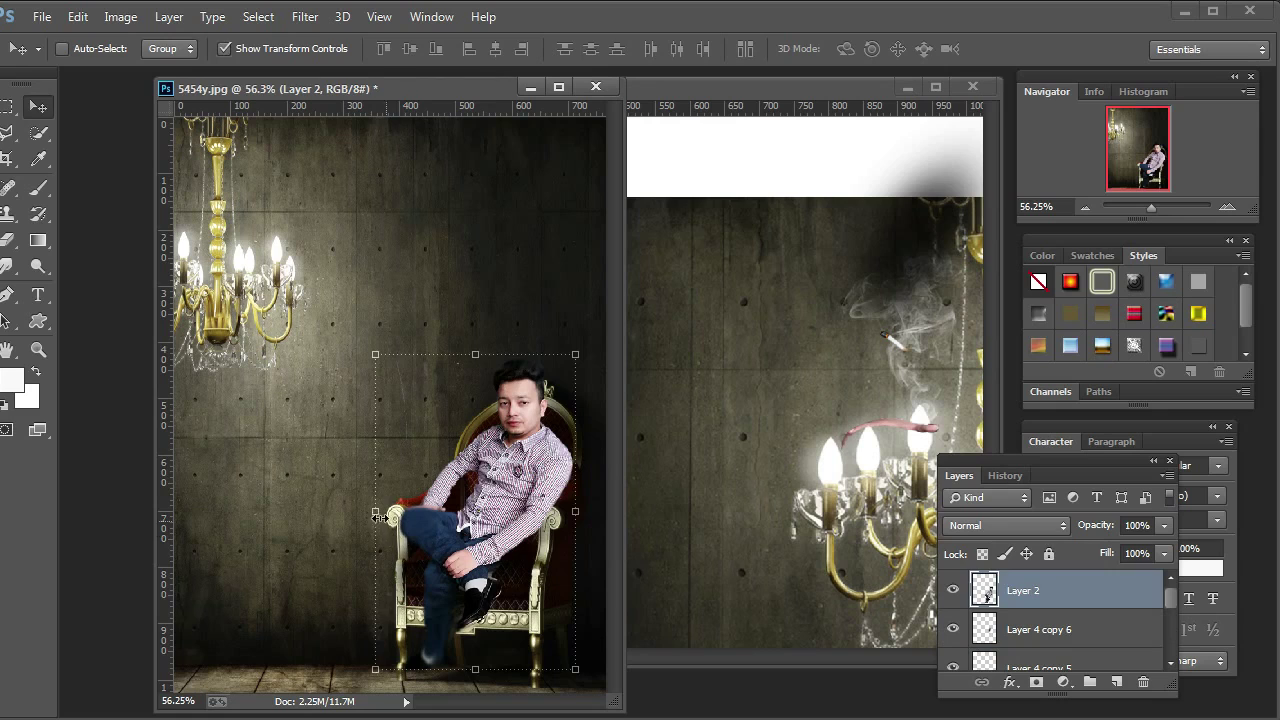
Set Layer 2 to about 354 px wide, tilt it about -2.8°, and shorten it slightly from the top
{"action": "key", "text": "ctrl+t"}
{"action": "left_click_drag", "start_coordinate": [374, 511], "coordinate": [380, 510]}
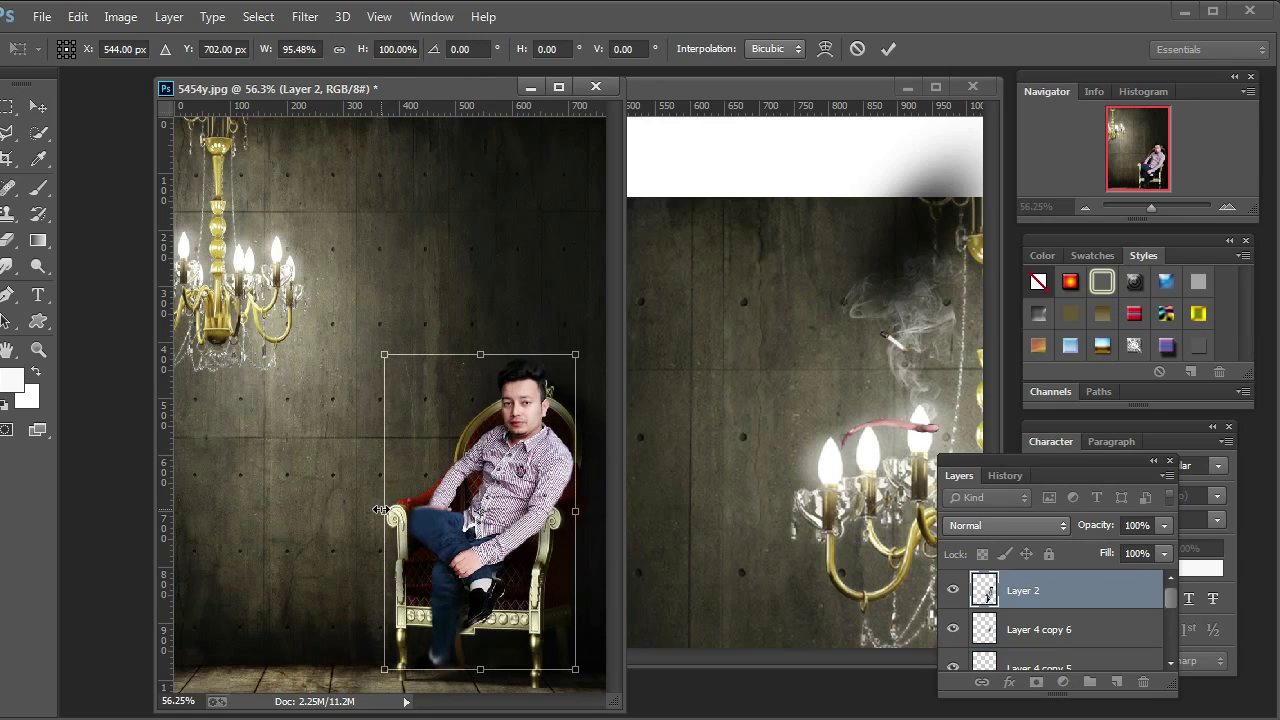
{"action": "left_click_drag", "start_coordinate": [380, 510], "coordinate": [376, 510]}
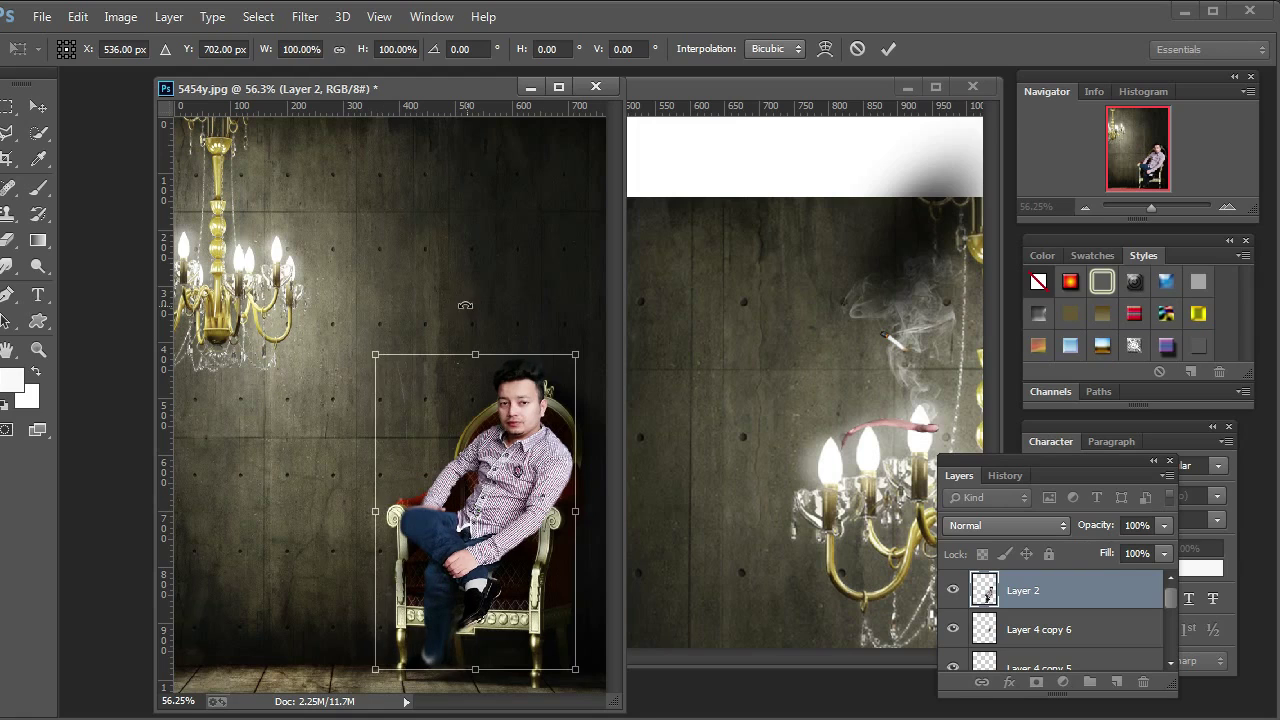
{"action": "left_click_drag", "start_coordinate": [467, 308], "coordinate": [457, 311]}
{"action": "key", "text": "Return"}
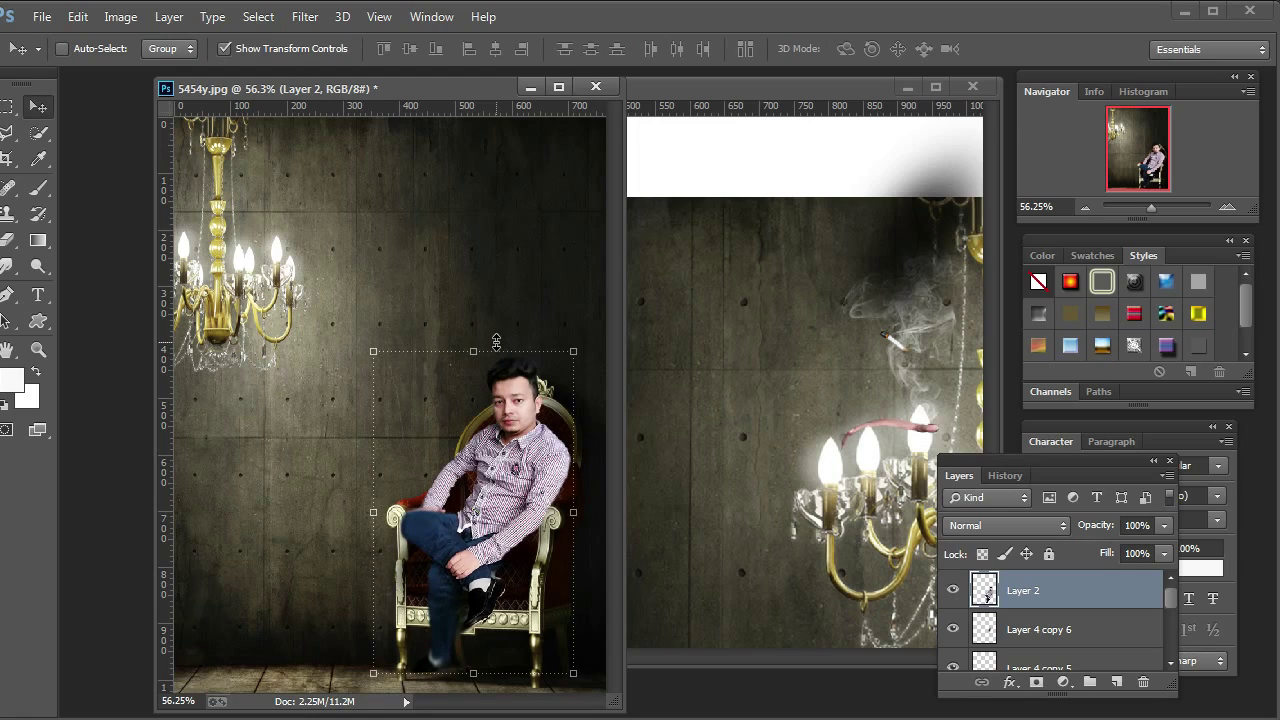
{"action": "left_click_drag", "start_coordinate": [496, 342], "coordinate": [496, 346]}
{"action": "key", "text": "Return"}
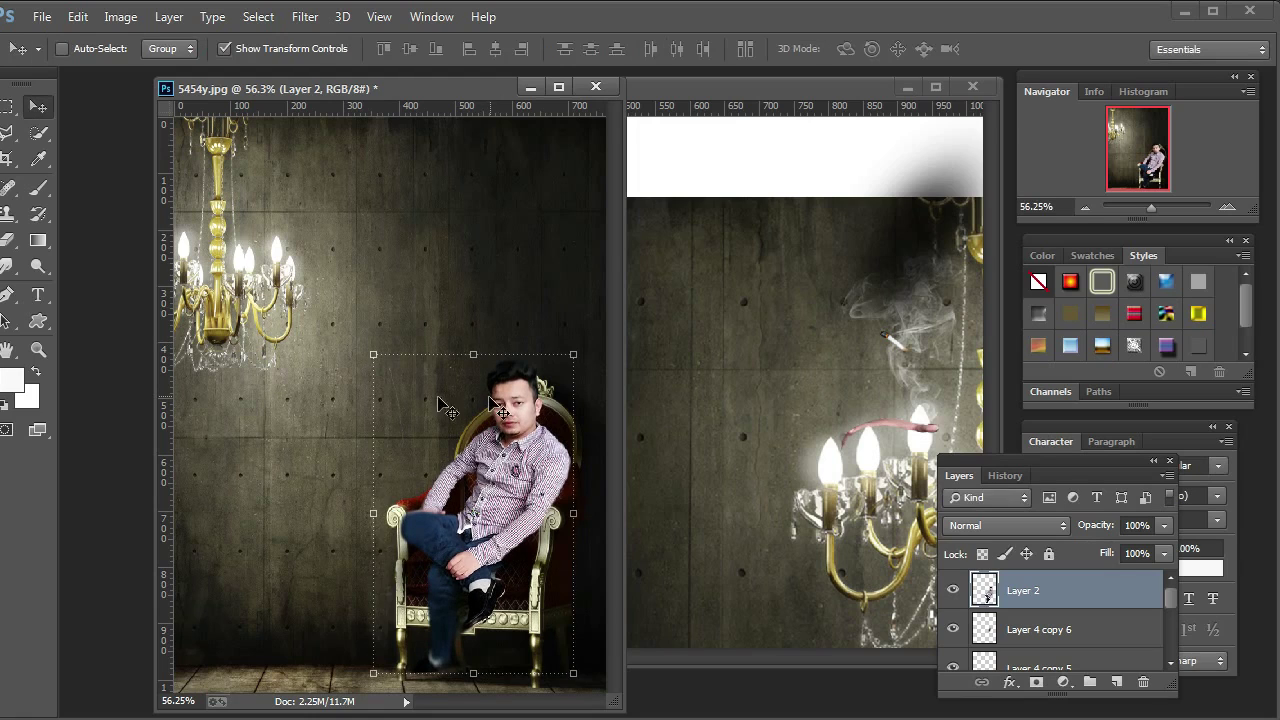
{"action": "left_click", "coordinate": [38, 349]}
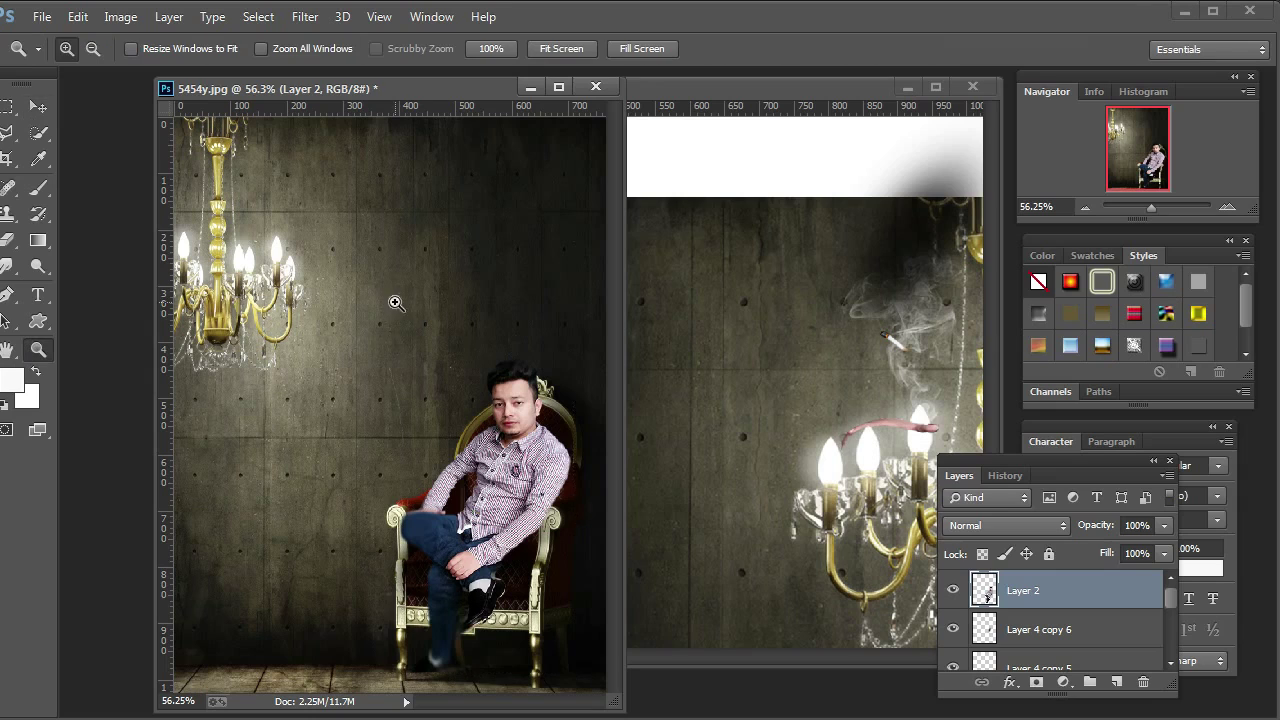
Restore the default black foreground and white background colours
{"action": "right_click", "coordinate": [398, 360]}
{"action": "left_click", "coordinate": [398, 333]}
{"action": "left_click", "coordinate": [1063, 681]}
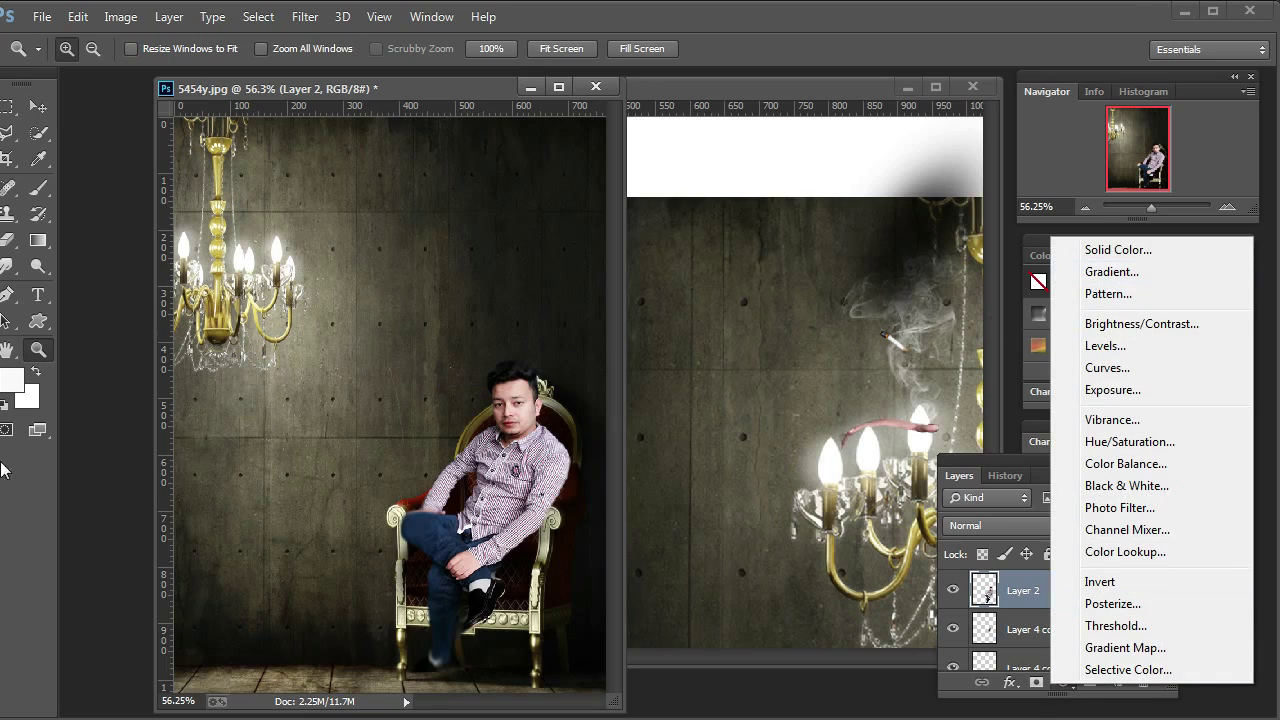
{"action": "left_click", "coordinate": [6, 413]}
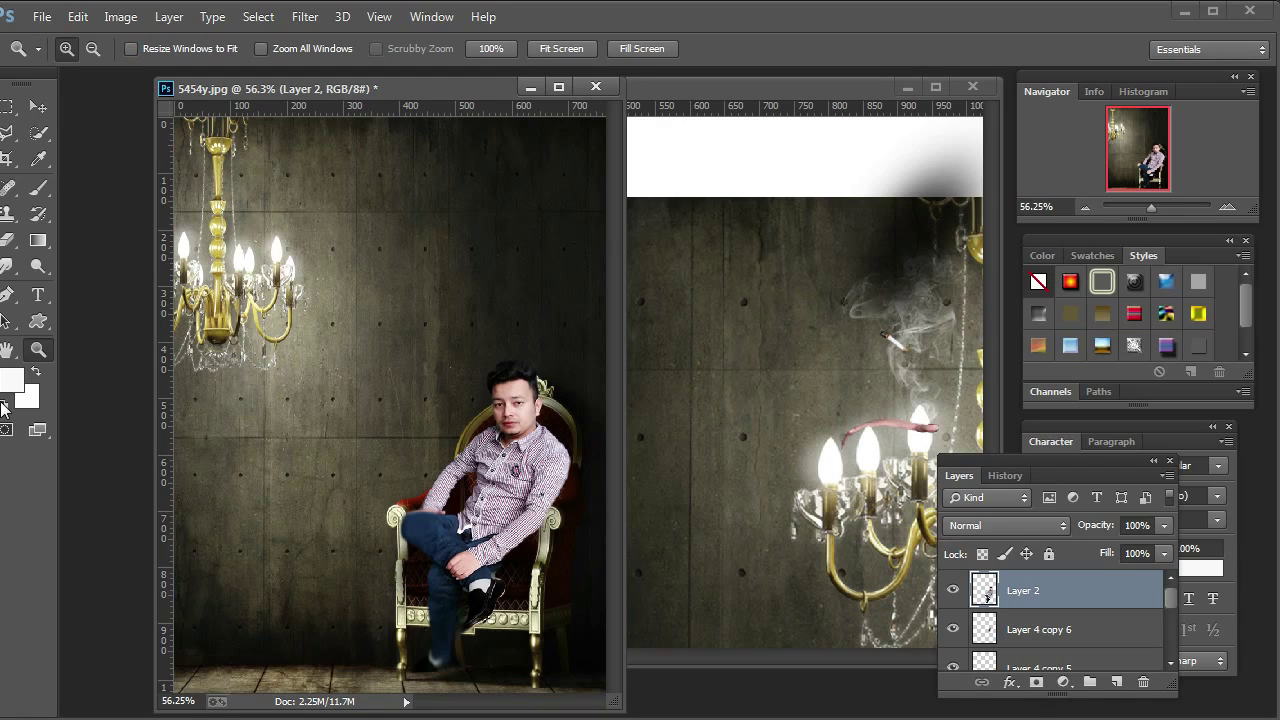
{"action": "left_click", "coordinate": [3, 405]}
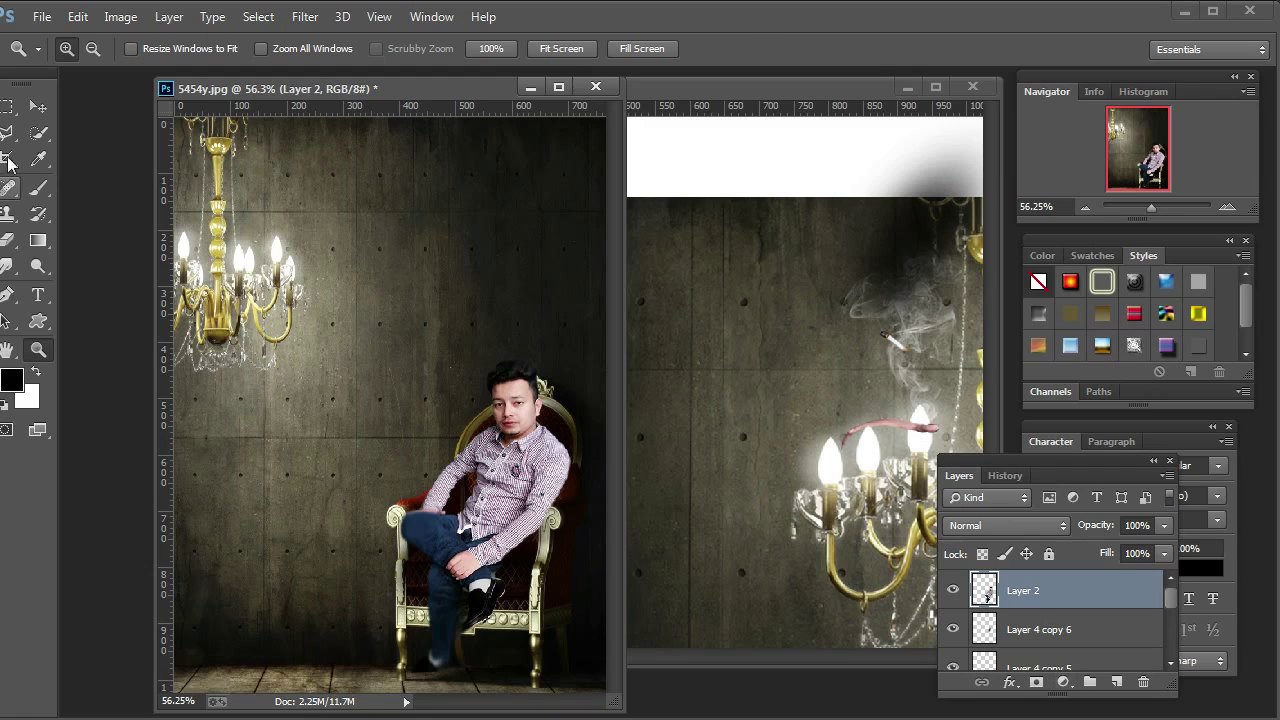
{"action": "left_click", "coordinate": [39, 107]}
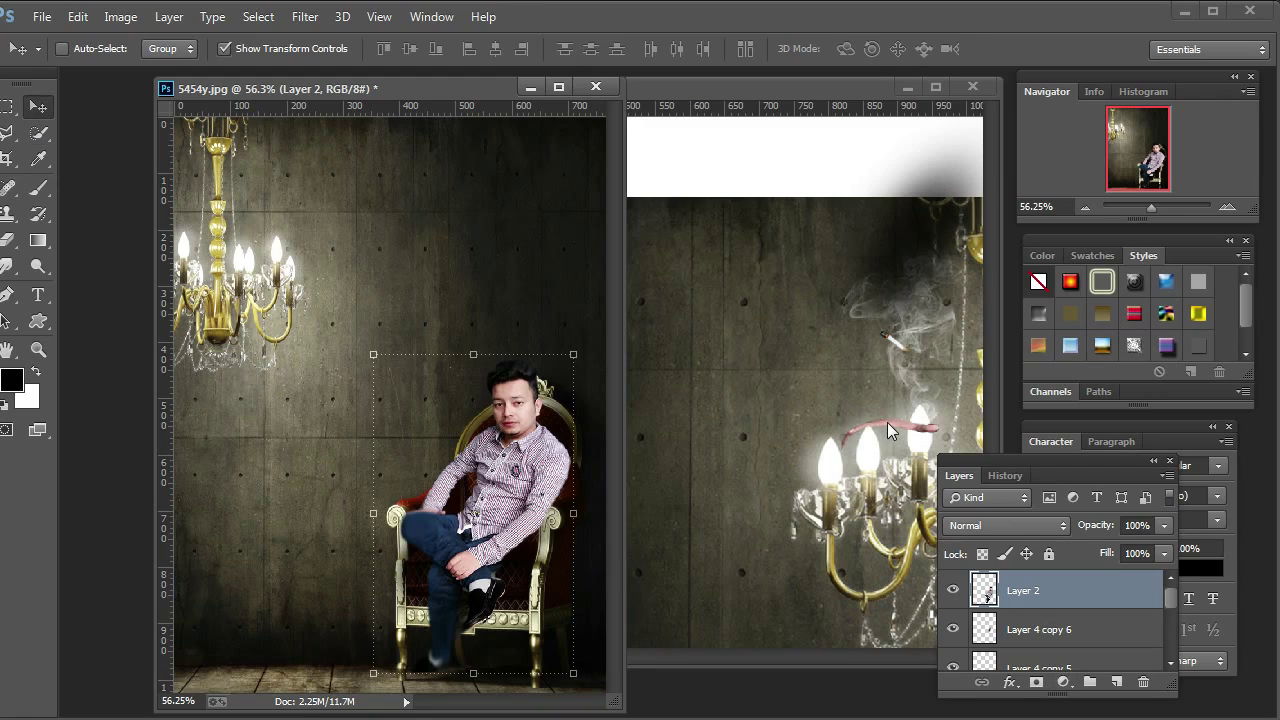
Bring the smoke Layer 5 into the armchair composite and zoom in on the man's arm and cigarette
{"action": "right_click", "coordinate": [887, 422]}
{"action": "left_click", "coordinate": [905, 433]}
{"action": "left_click_drag", "start_coordinate": [918, 438], "coordinate": [233, 539]}
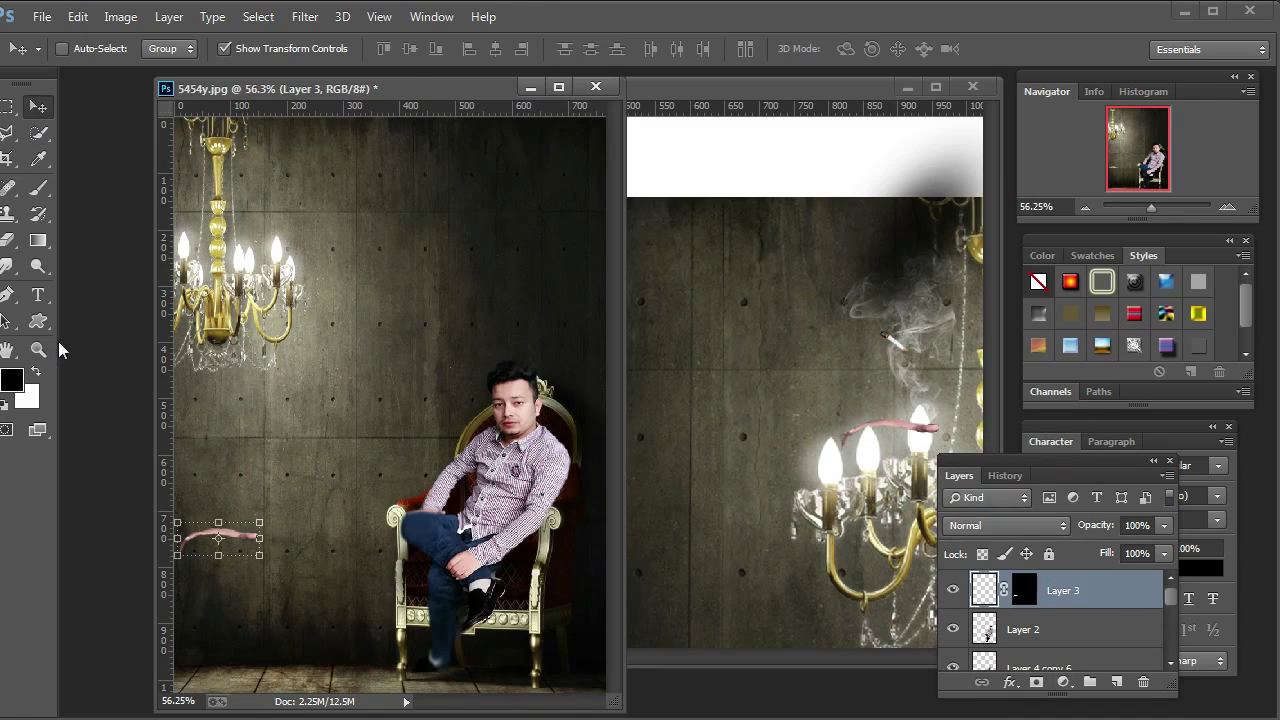
{"action": "left_click", "coordinate": [38, 349]}
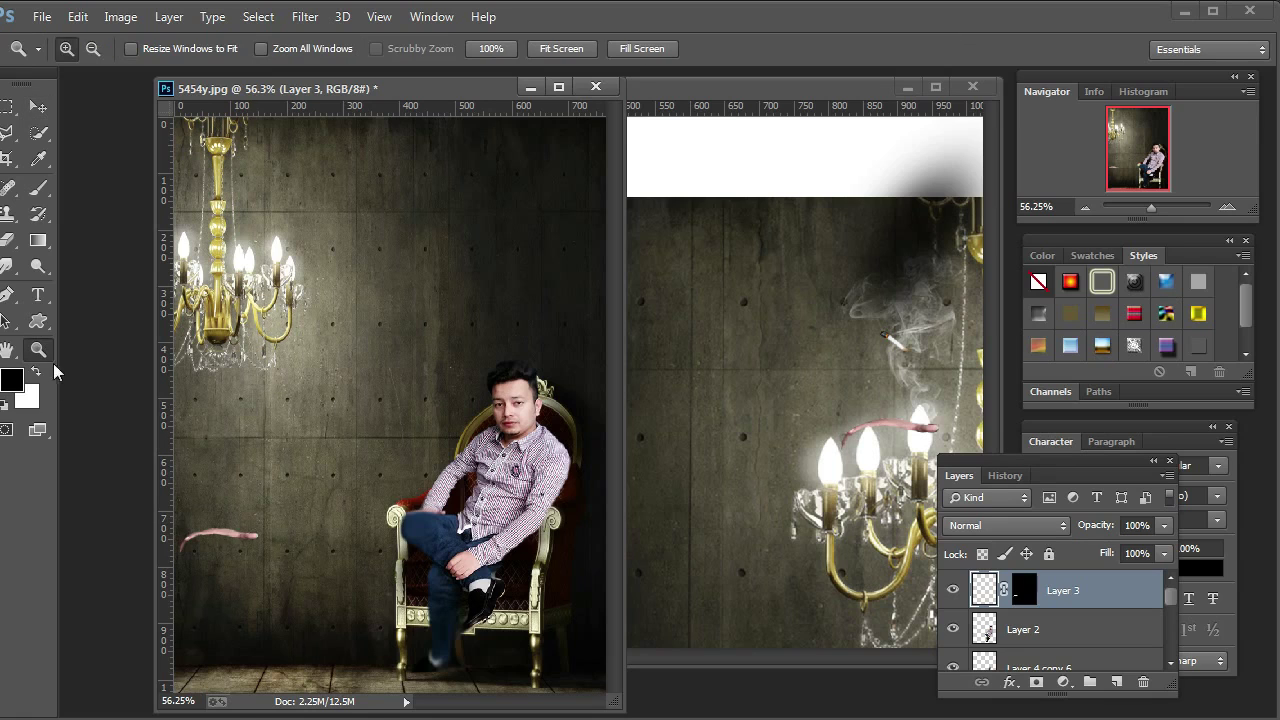
{"action": "left_click", "coordinate": [431, 548]}
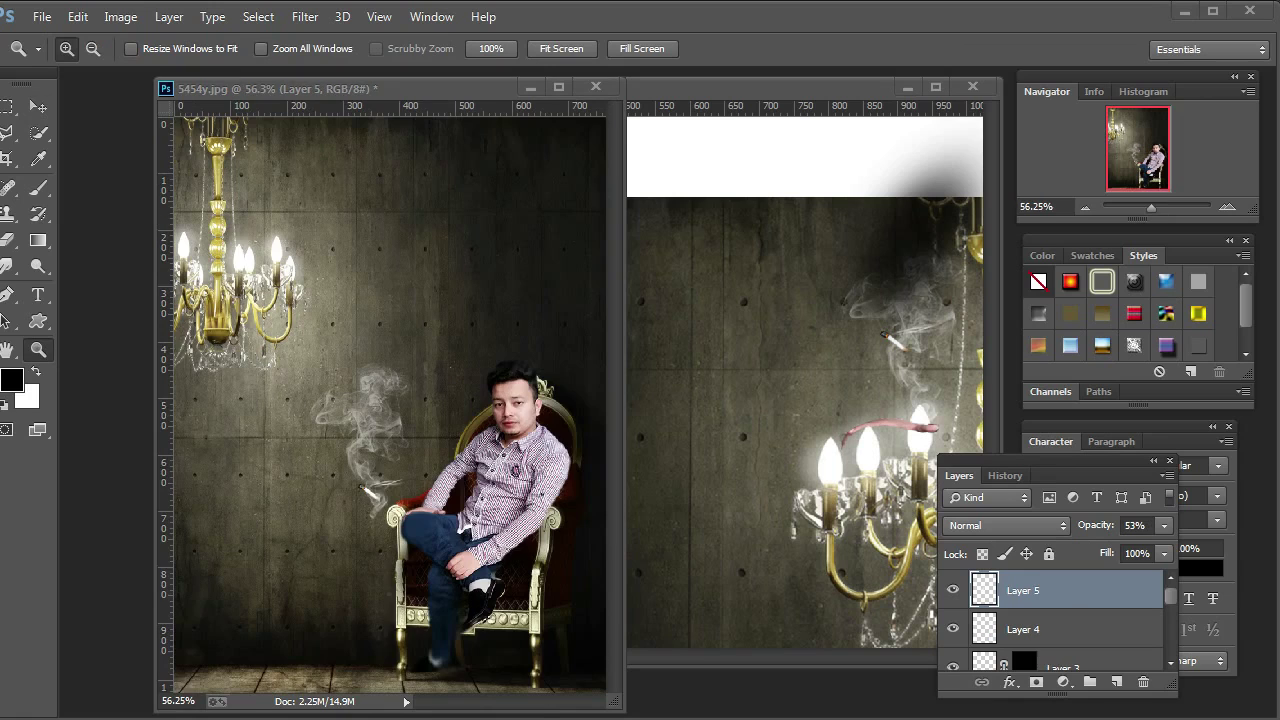
{"action": "left_click", "coordinate": [44, 356]}
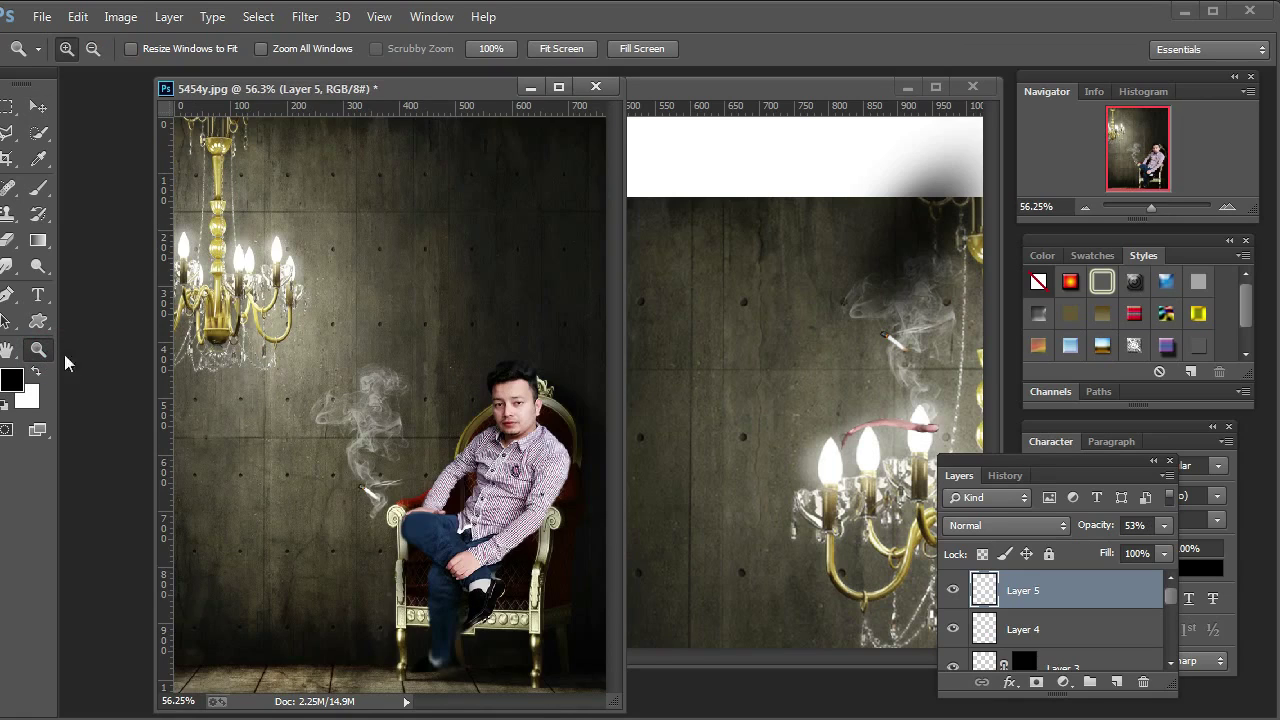
{"action": "left_click", "coordinate": [415, 516]}
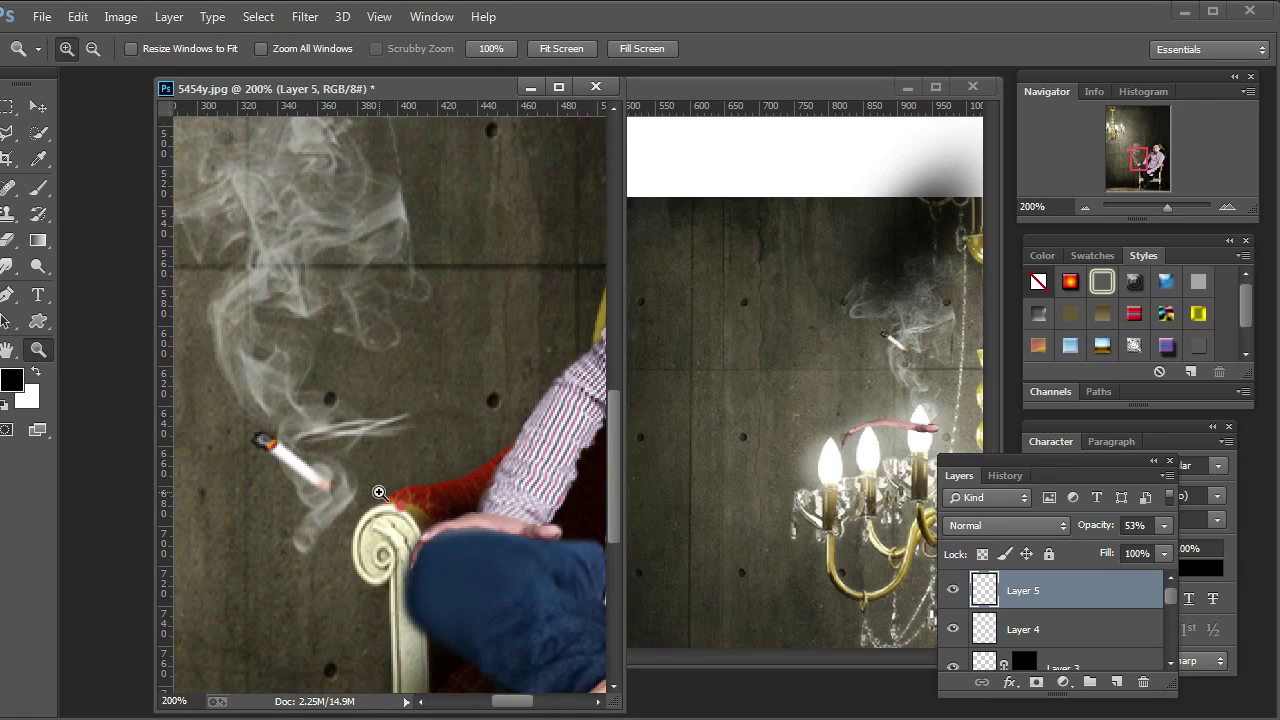
Move the cigarette Layer 4 between the man's fingers at the chair arm
{"action": "left_click", "coordinate": [37, 107]}
{"action": "right_click", "coordinate": [272, 447]}
{"action": "left_click", "coordinate": [280, 461]}
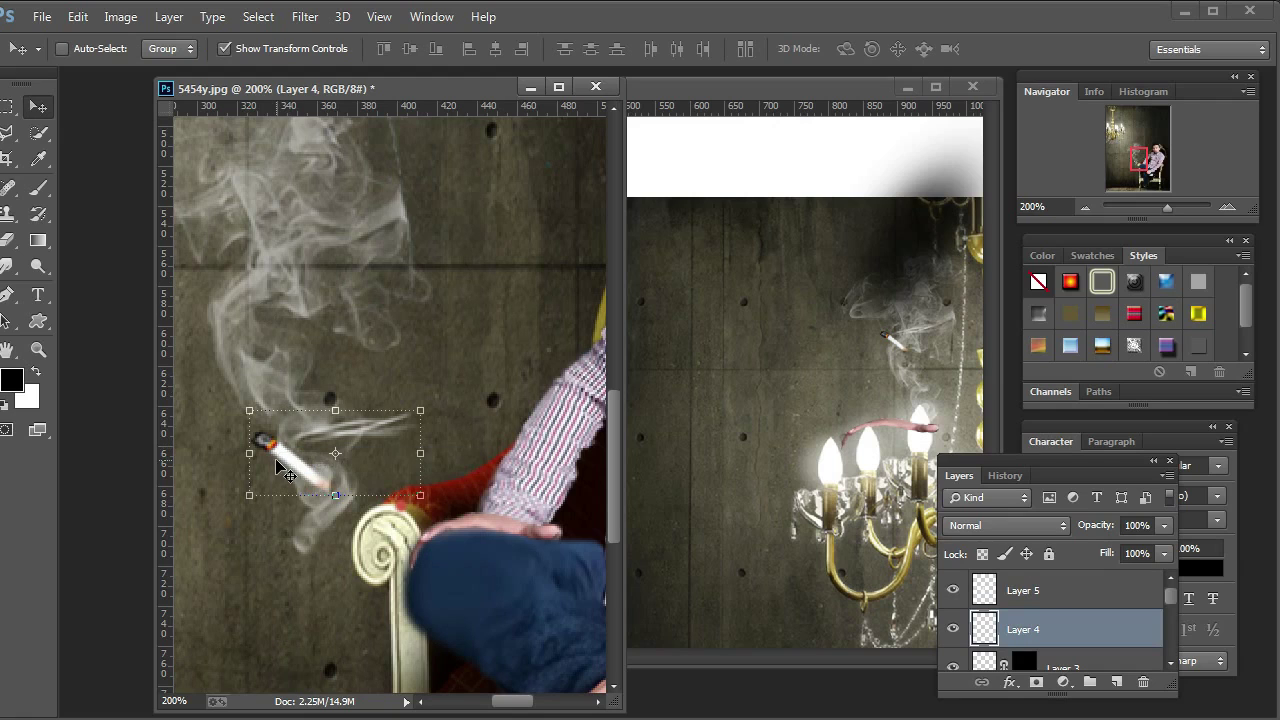
{"action": "left_click_drag", "start_coordinate": [279, 461], "coordinate": [395, 493]}
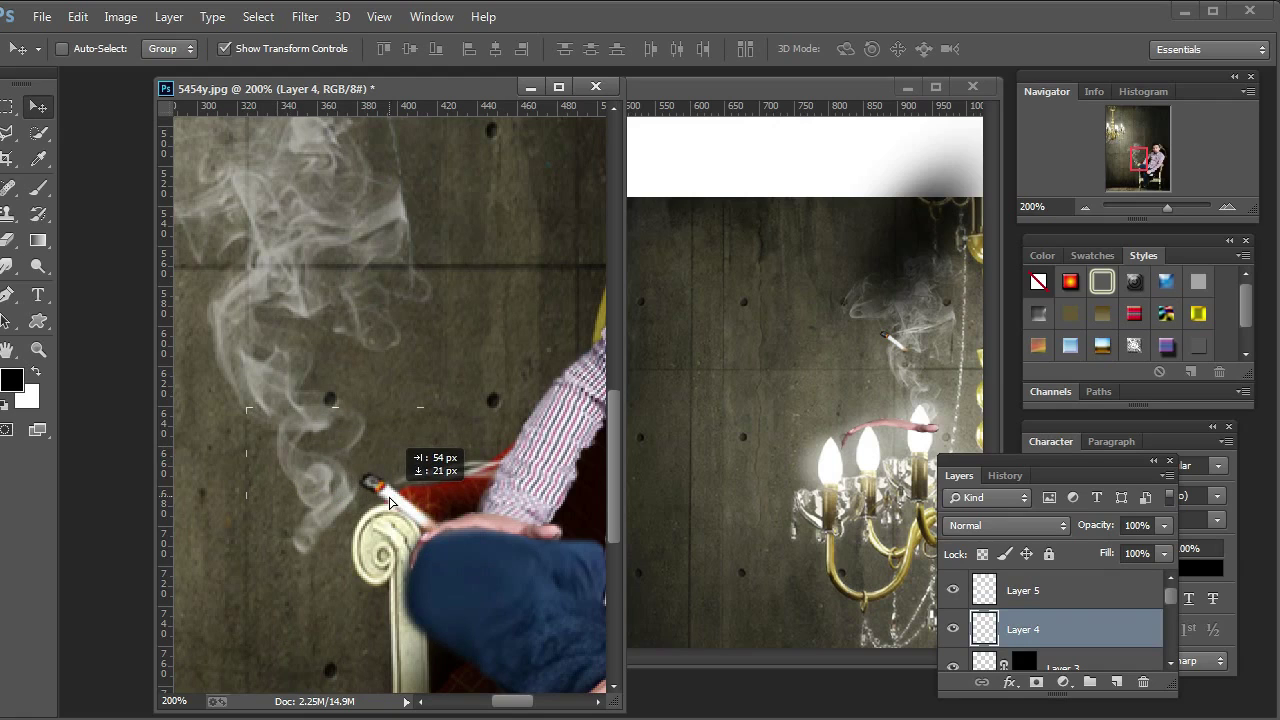
{"action": "left_click_drag", "start_coordinate": [395, 493], "coordinate": [406, 500]}
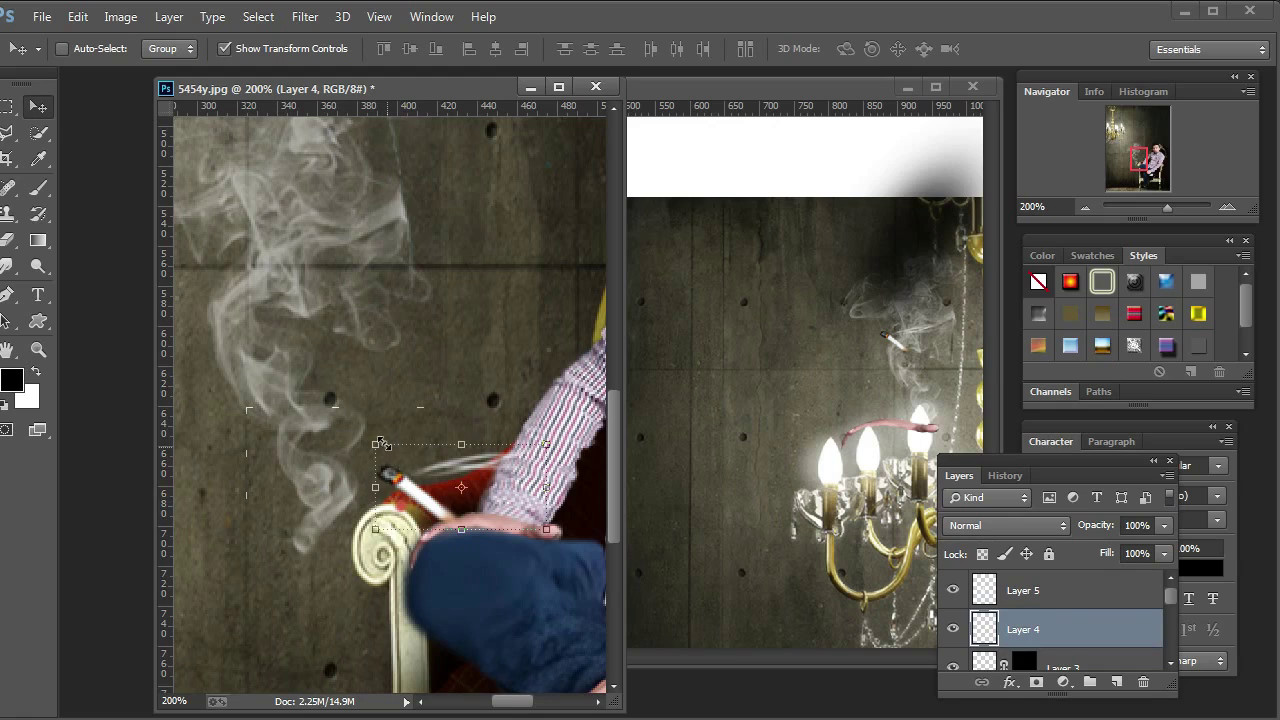
Shrink the cigarette to about 71% width to fit the hand, then select smoke Layer 5
{"action": "left_click_drag", "start_coordinate": [372, 444], "coordinate": [396, 458]}
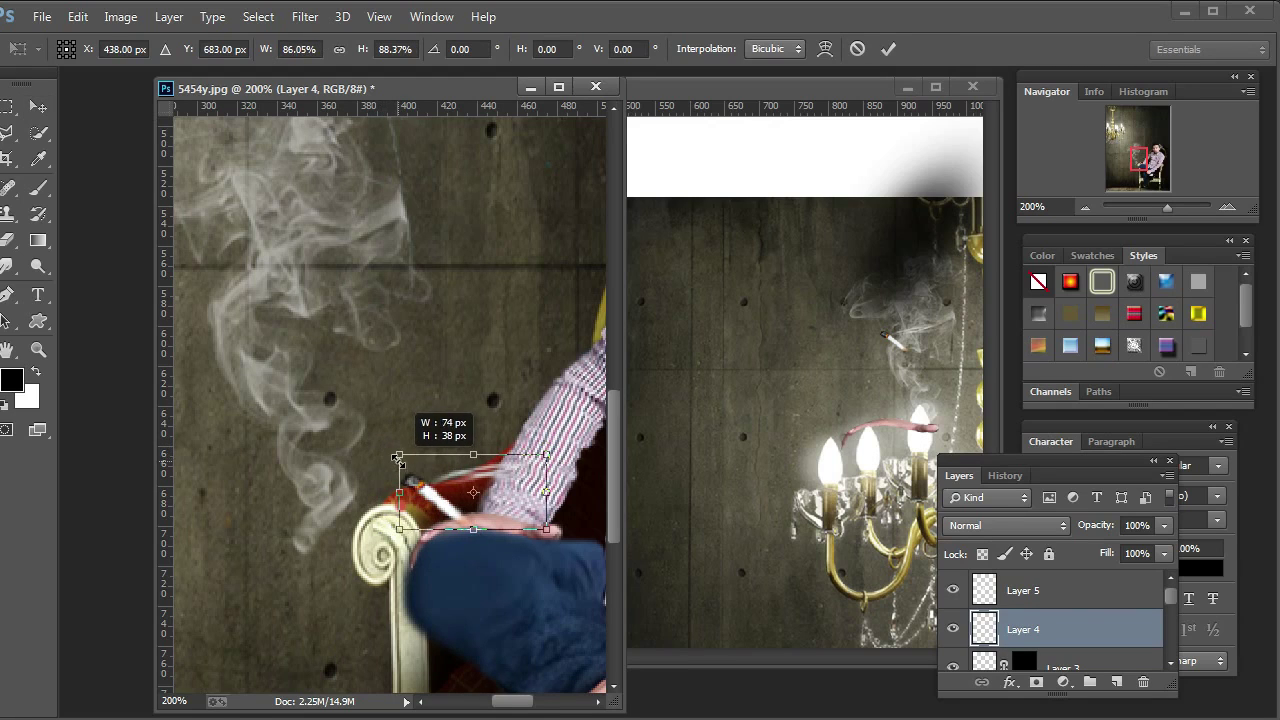
{"action": "left_click_drag", "start_coordinate": [396, 458], "coordinate": [399, 456]}
{"action": "left_click_drag", "start_coordinate": [538, 454], "coordinate": [528, 462]}
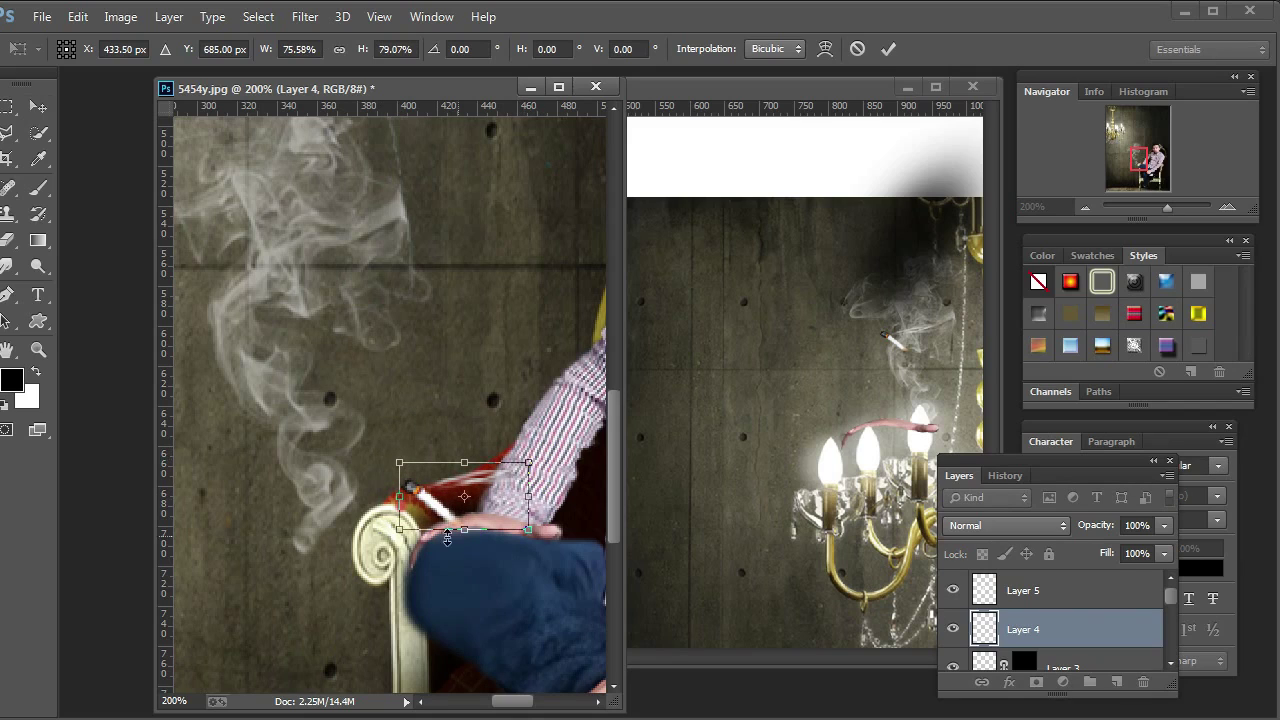
{"action": "left_click_drag", "start_coordinate": [399, 537], "coordinate": [407, 527]}
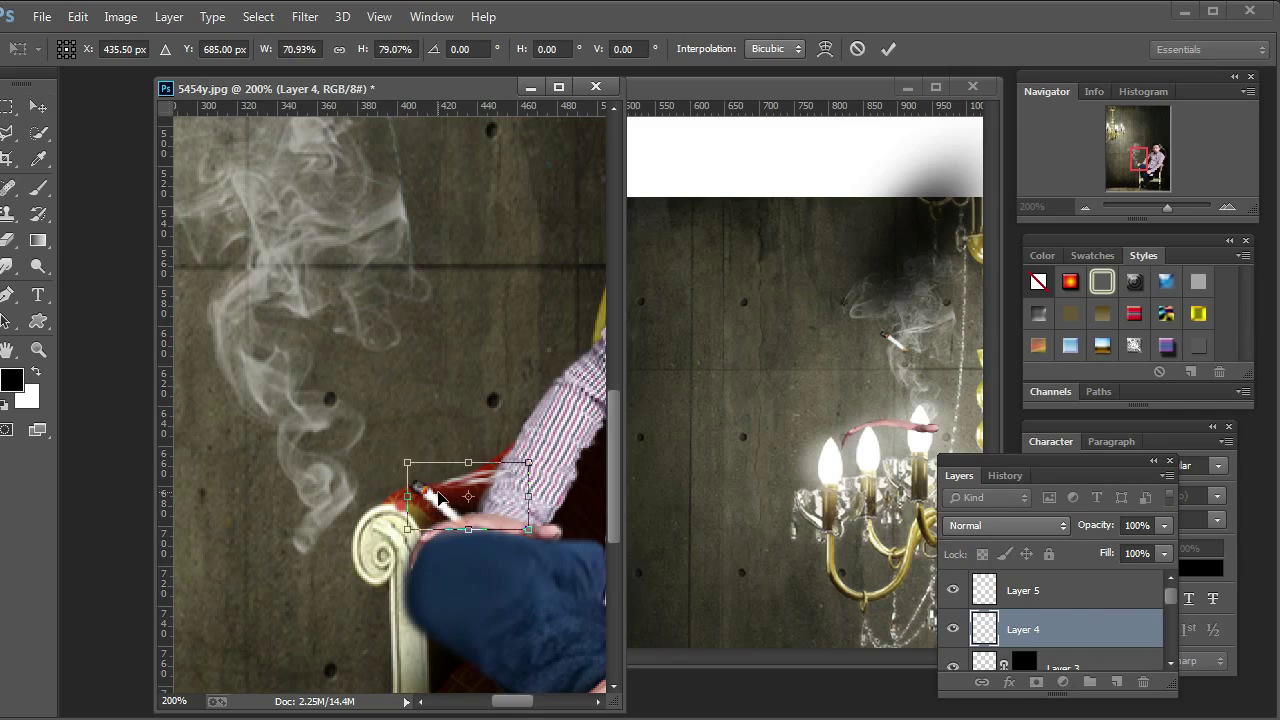
{"action": "key", "text": "Return"}
{"action": "right_click", "coordinate": [251, 188]}
{"action": "left_click", "coordinate": [265, 199]}
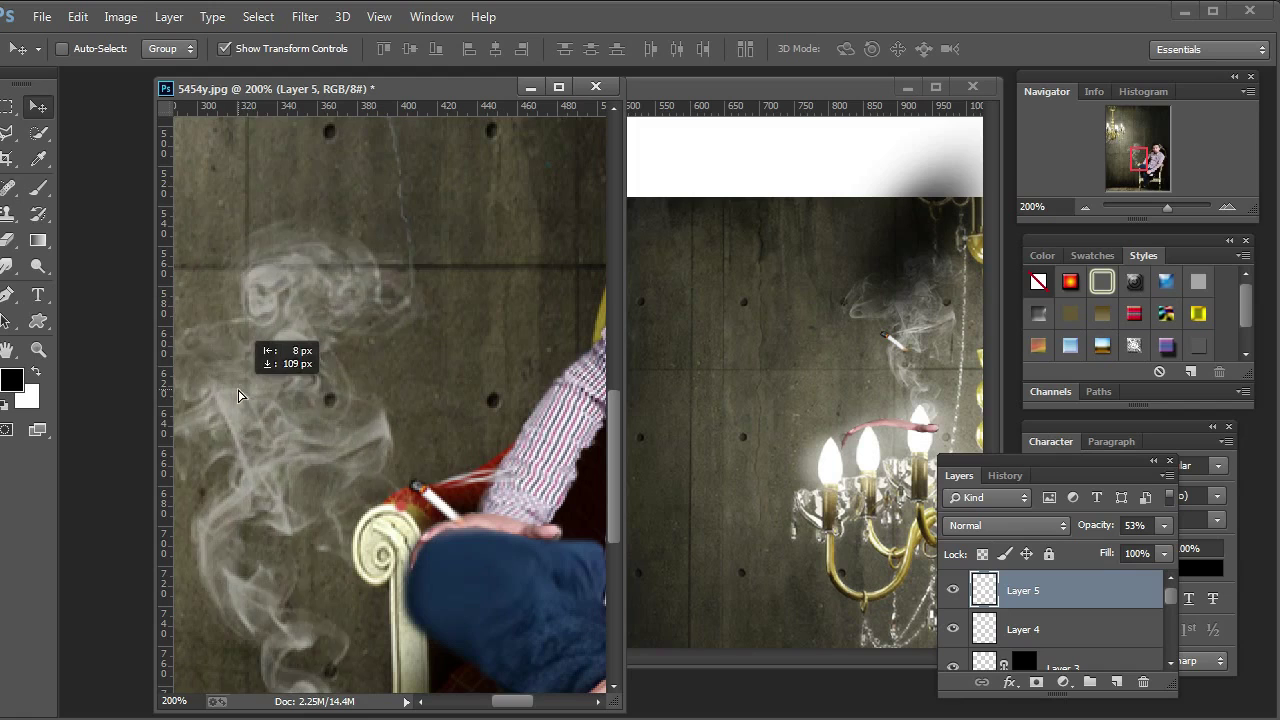
Move smoke Layer 5 down, scale it to about 74% by 62% and tilt it -19° toward the cigarette tip
{"action": "left_click_drag", "start_coordinate": [265, 179], "coordinate": [350, 292]}
{"action": "key", "text": "ctrl+t"}
{"action": "mouse_move", "coordinate": [488, 194]}
{"action": "left_mouse_down"}
{"action": "mouse_move", "coordinate": [420, 313]}
{"action": "mouse_move", "coordinate": [380, 440]}
{"action": "left_mouse_up"}
{"action": "left_click_drag", "start_coordinate": [283, 595], "coordinate": [394, 355]}
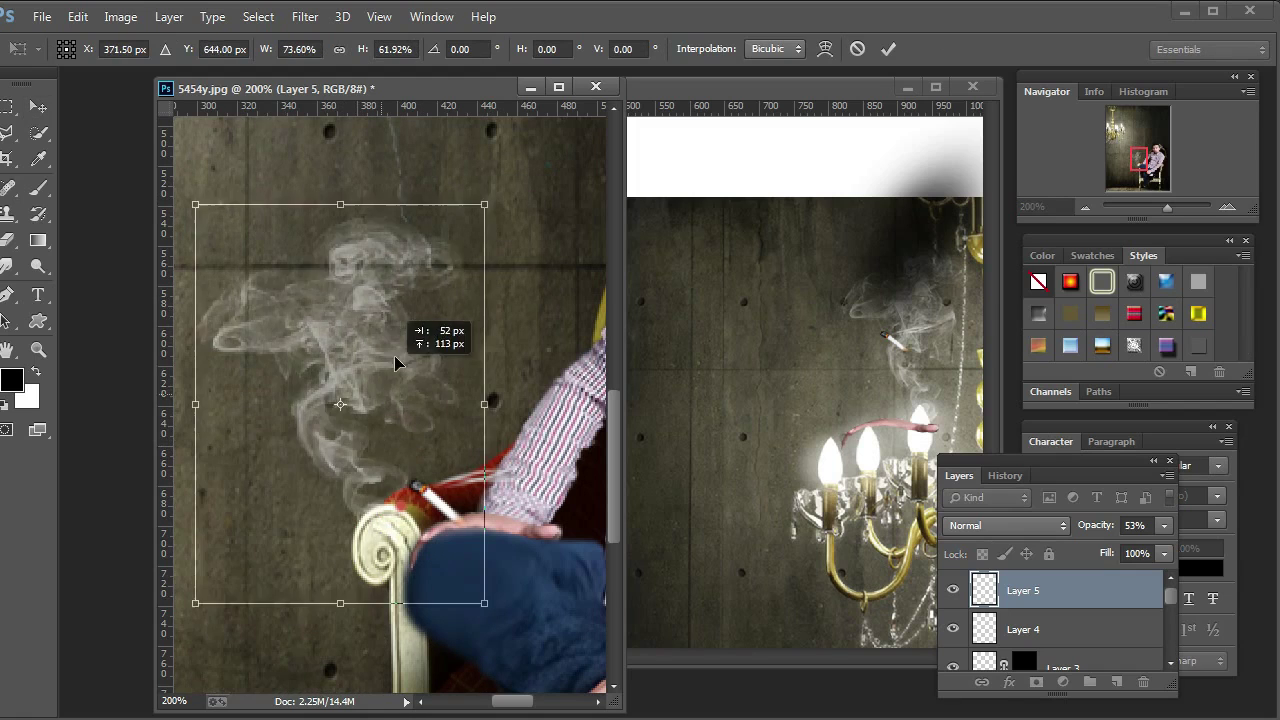
{"action": "mouse_move", "coordinate": [382, 204]}
{"action": "left_mouse_down"}
{"action": "mouse_move", "coordinate": [285, 211]}
{"action": "mouse_move", "coordinate": [343, 175]}
{"action": "mouse_move", "coordinate": [327, 321]}
{"action": "left_mouse_up"}
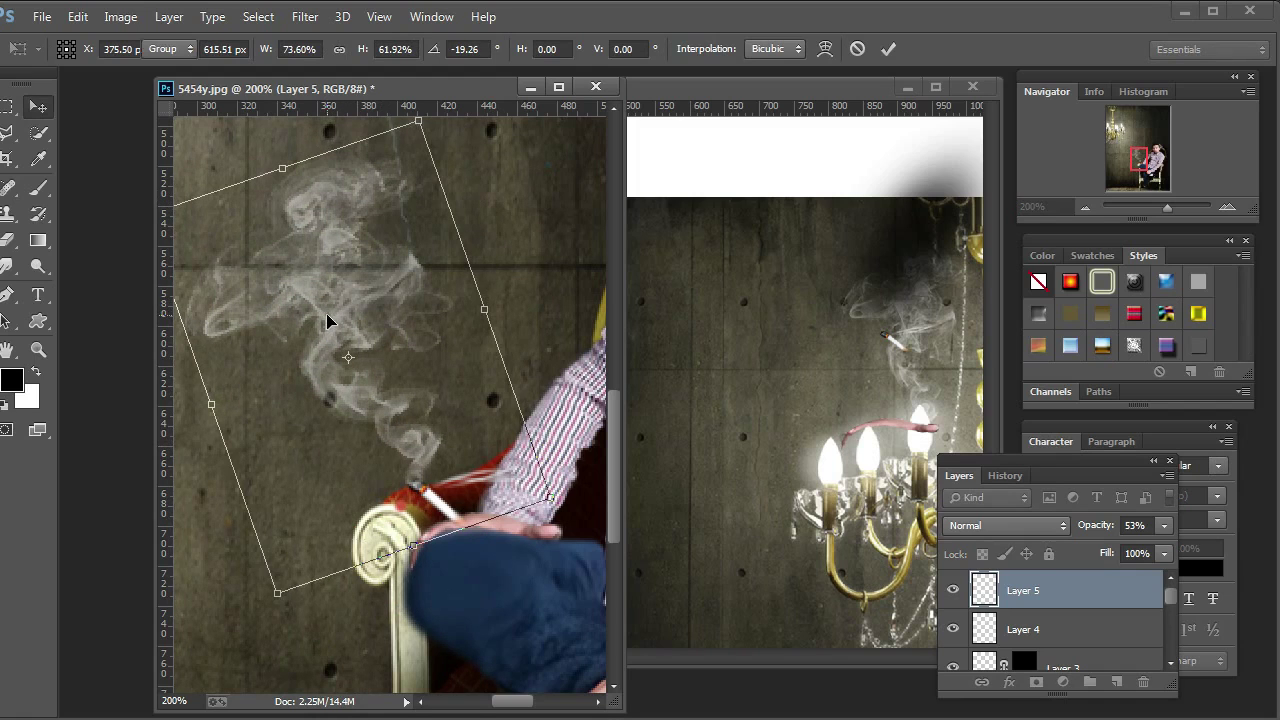
{"action": "key", "text": "Return"}
Fit the image on screen and rotate the smoke about 10 degrees clockwise
{"action": "key", "text": "z"}
{"action": "right_click", "coordinate": [334, 320]}
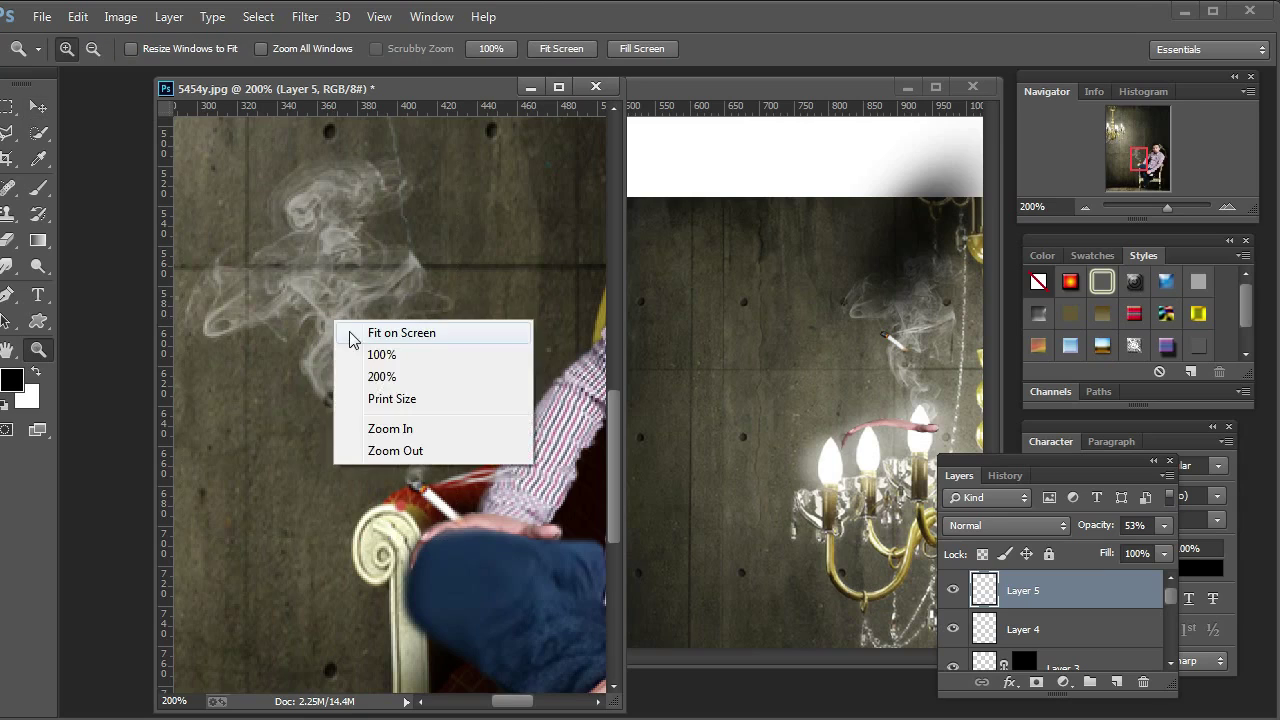
{"action": "left_click", "coordinate": [350, 332]}
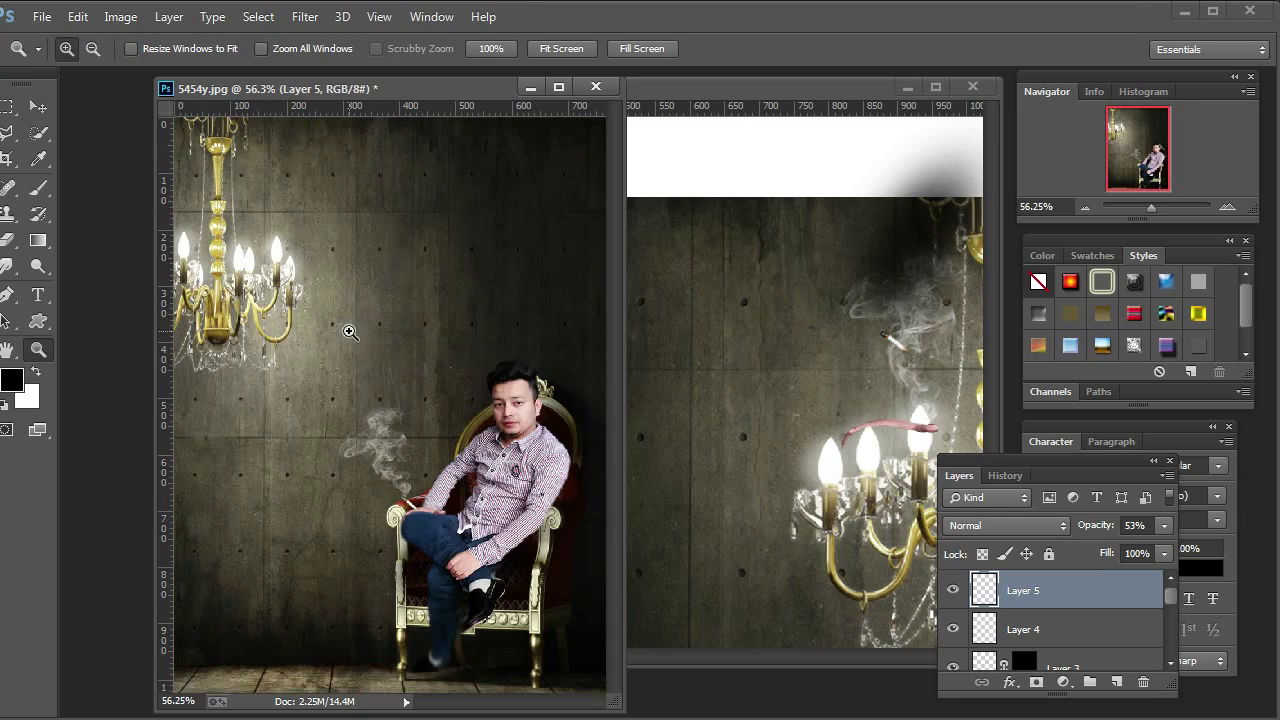
{"action": "left_click", "coordinate": [37, 108]}
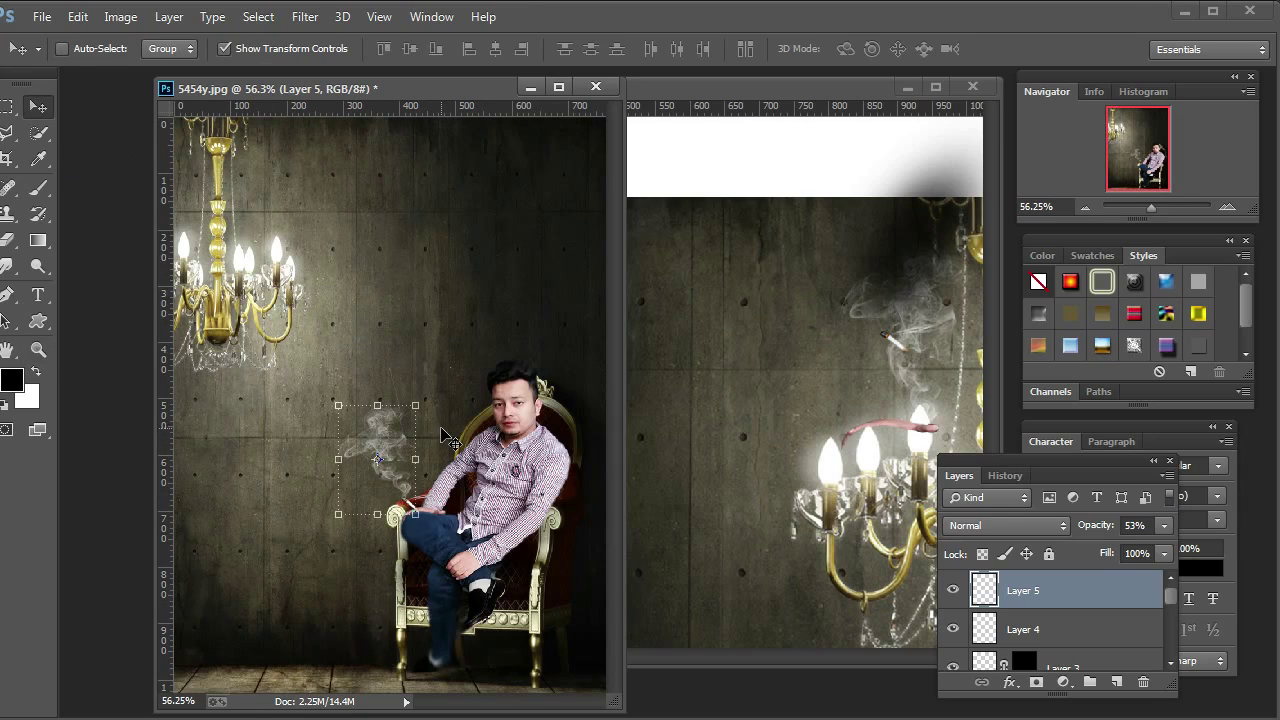
{"action": "key", "text": "ctrl+t"}
{"action": "mouse_move", "coordinate": [445, 433]}
{"action": "left_mouse_down"}
{"action": "mouse_move", "coordinate": [452, 447]}
{"action": "mouse_move", "coordinate": [402, 434]}
{"action": "left_mouse_up"}
{"action": "key", "text": "Return"}
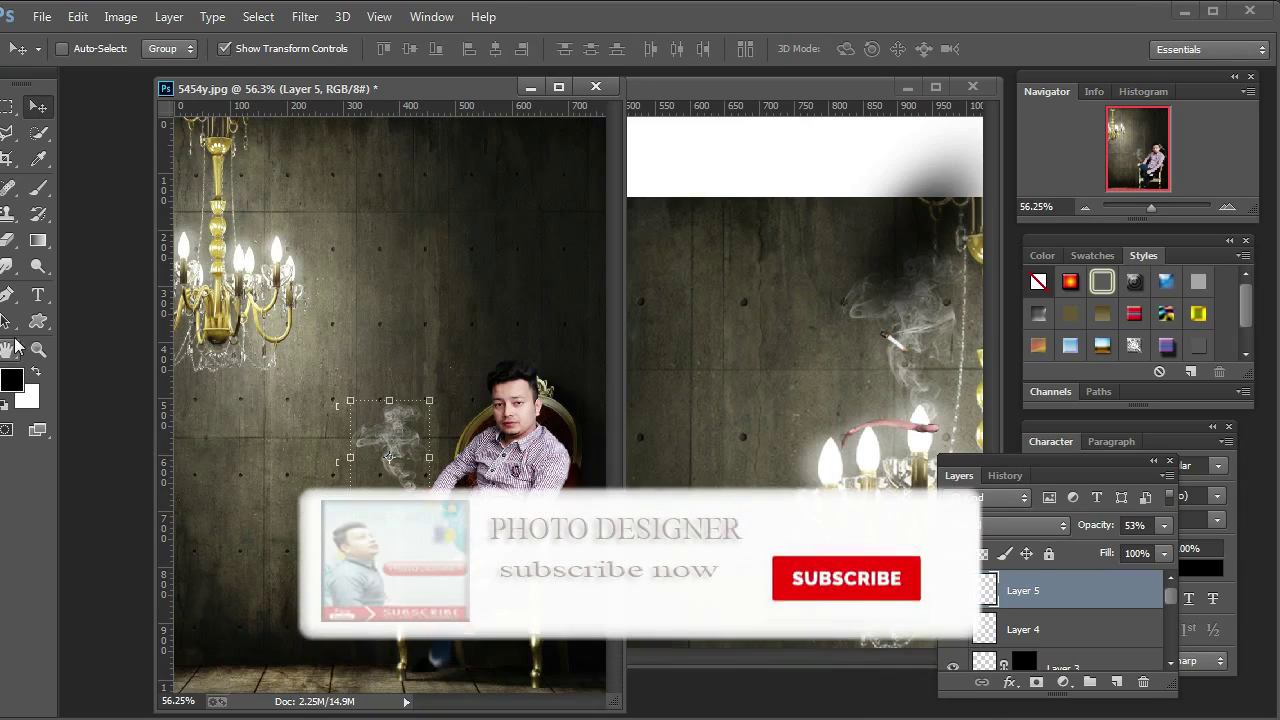
Zoom in to check the smoke, then fit the image back on screen and recentre the window
{"action": "left_click", "coordinate": [38, 349]}
{"action": "left_click", "coordinate": [397, 427]}
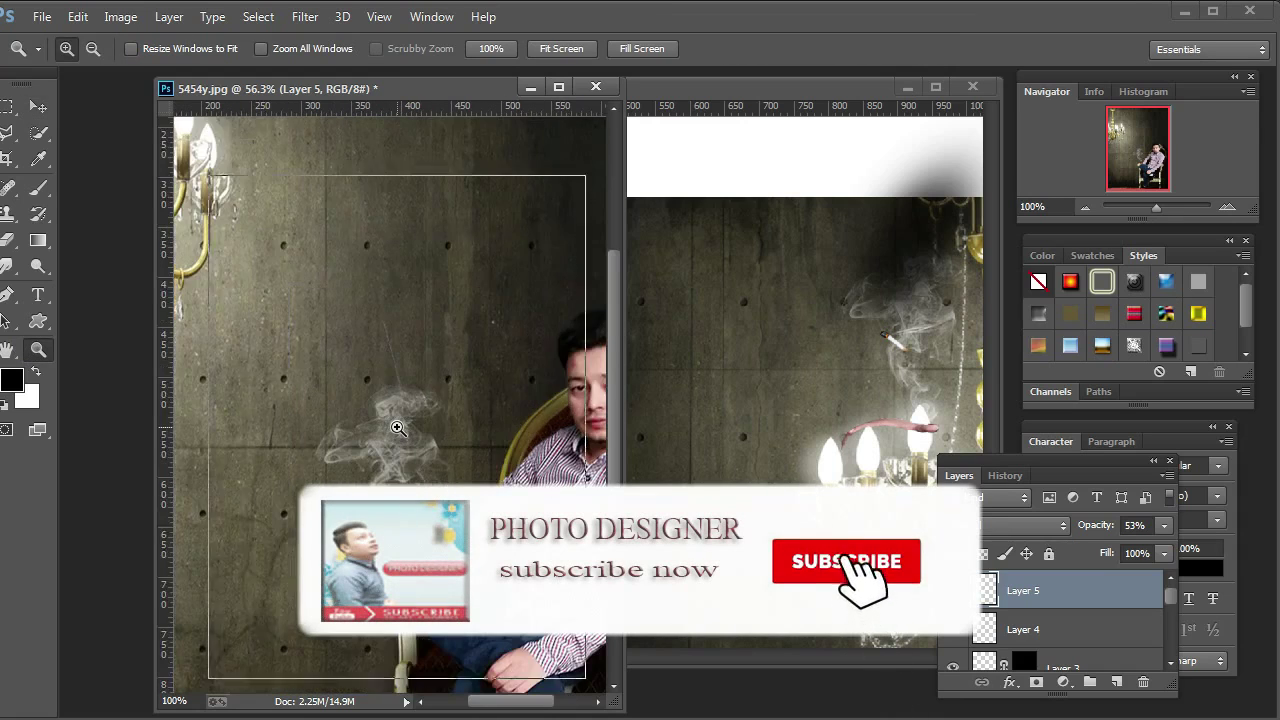
{"action": "left_click", "coordinate": [397, 427]}
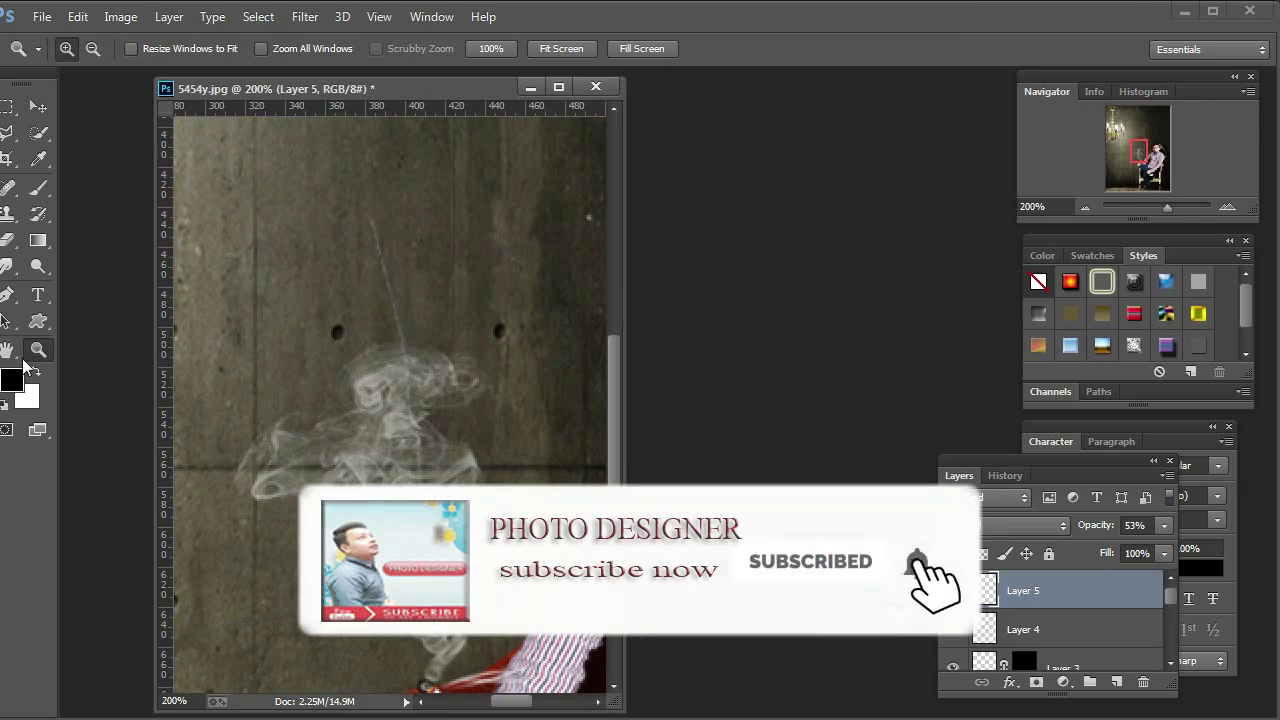
{"action": "right_click", "coordinate": [302, 425]}
{"action": "left_click", "coordinate": [325, 434]}
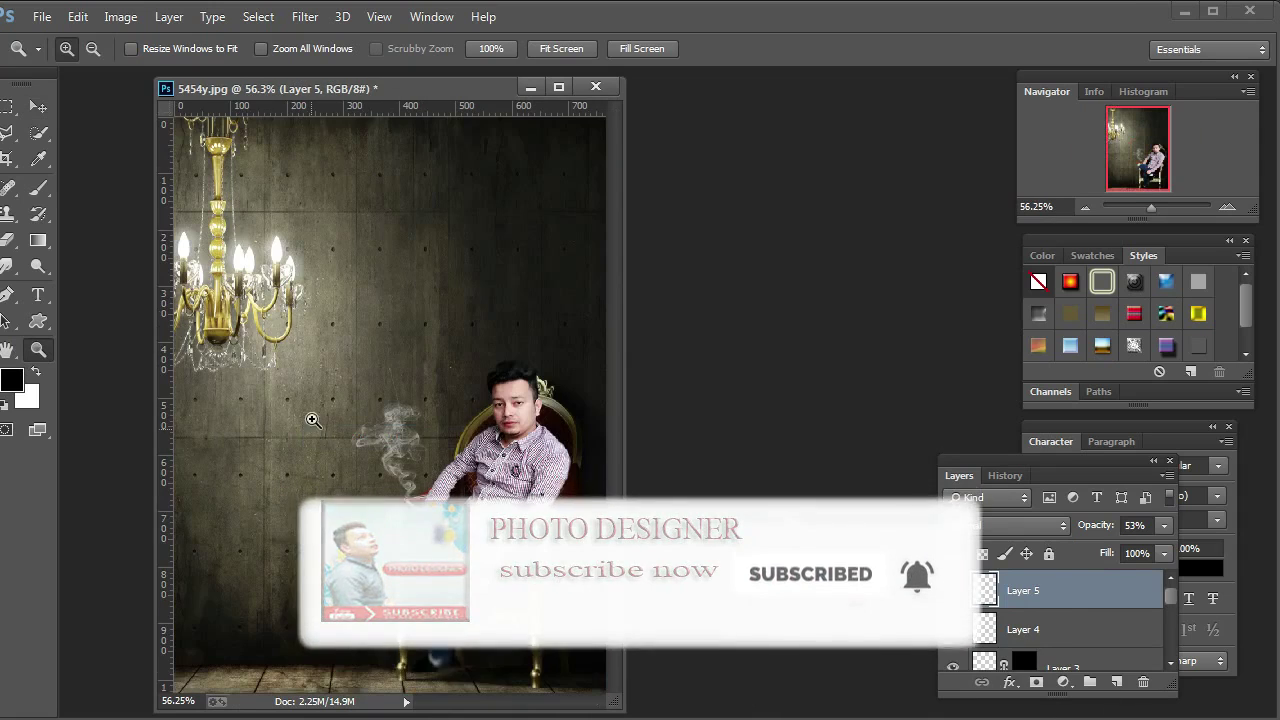
{"action": "mouse_move", "coordinate": [353, 90]}
{"action": "left_mouse_down"}
{"action": "mouse_move", "coordinate": [608, 76]}
{"action": "mouse_move", "coordinate": [585, 91]}
{"action": "left_mouse_up"}
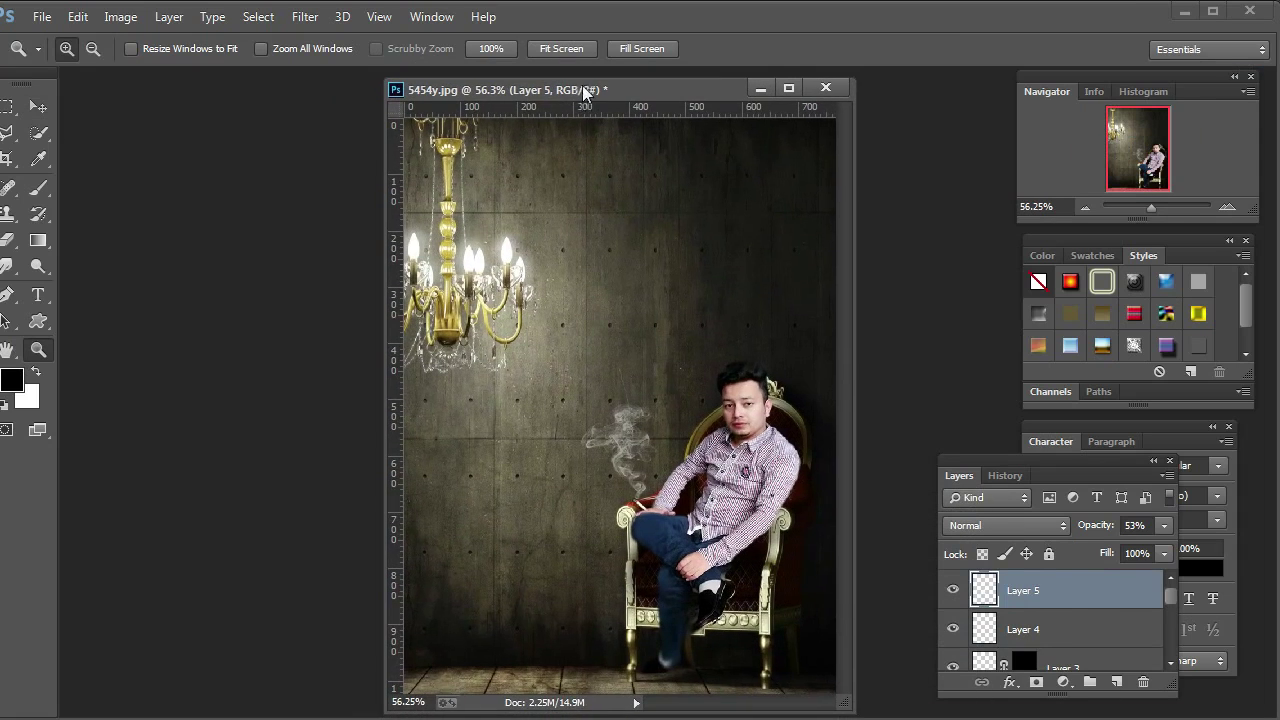
At 200% zoom, nudge smoke Layer 5 slightly left and down
{"action": "left_click", "coordinate": [640, 472]}
{"action": "left_click", "coordinate": [639, 476]}
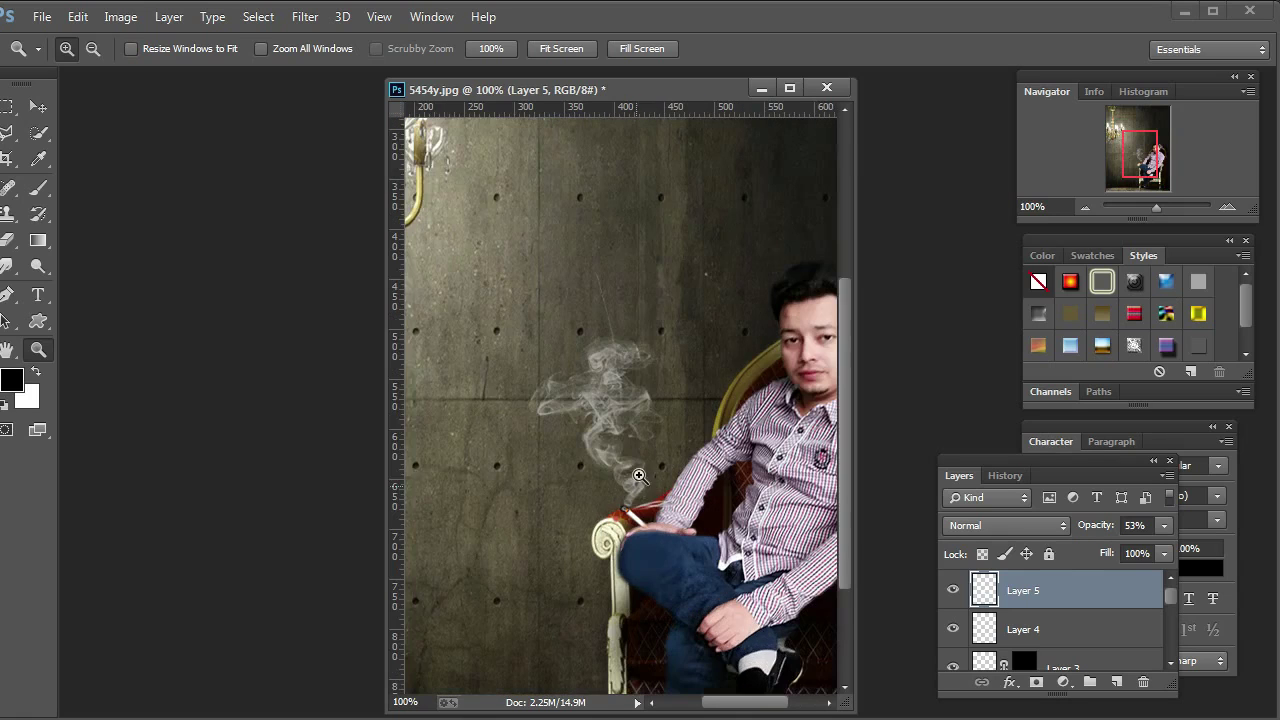
{"action": "left_click", "coordinate": [641, 470]}
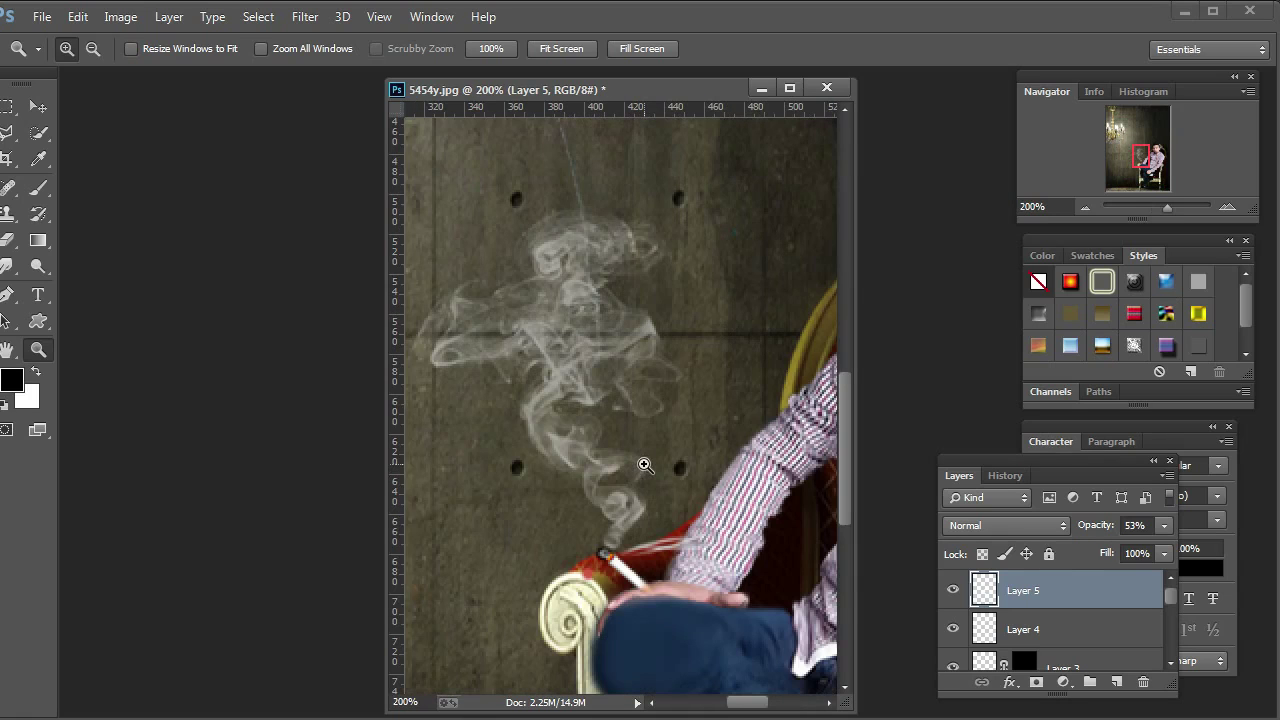
{"action": "left_click", "coordinate": [38, 106]}
{"action": "right_click", "coordinate": [601, 327]}
{"action": "left_click", "coordinate": [615, 343]}
{"action": "left_click_drag", "start_coordinate": [603, 322], "coordinate": [595, 330]}
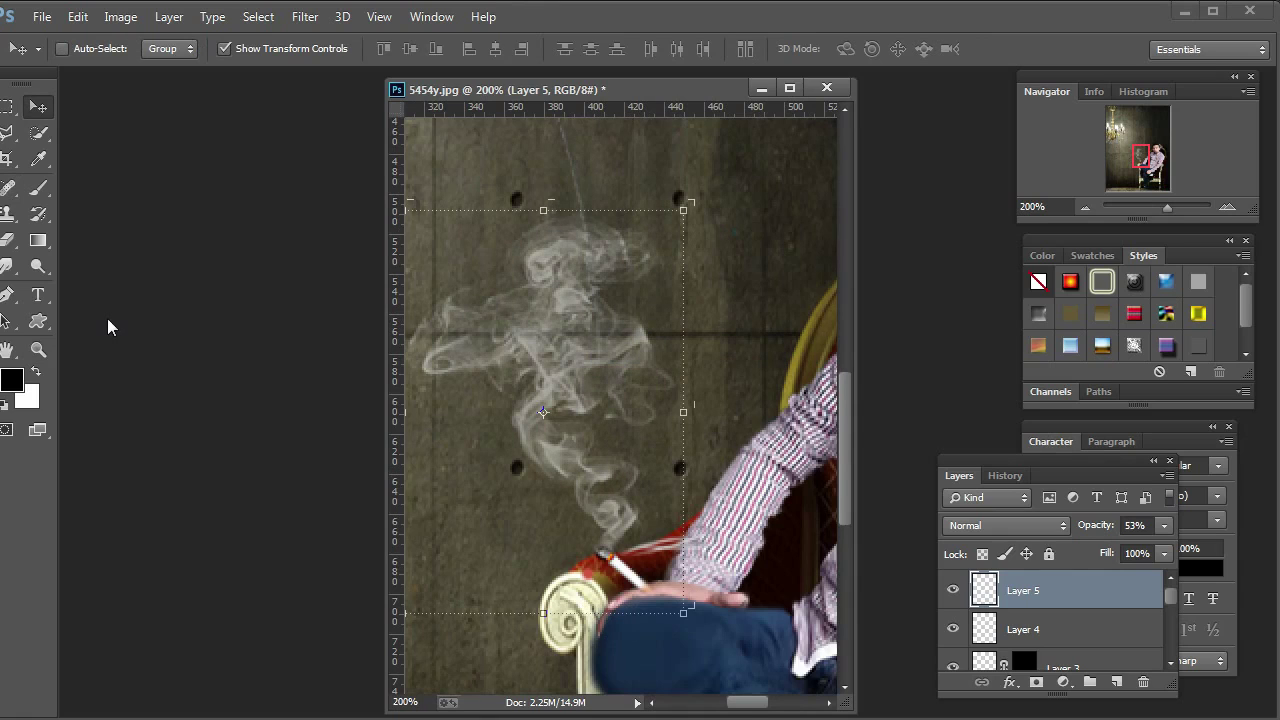
Fit the image on screen, rotate the smoke another 5 degrees and hide the transform controls
{"action": "left_click", "coordinate": [38, 349]}
{"action": "right_click", "coordinate": [510, 350]}
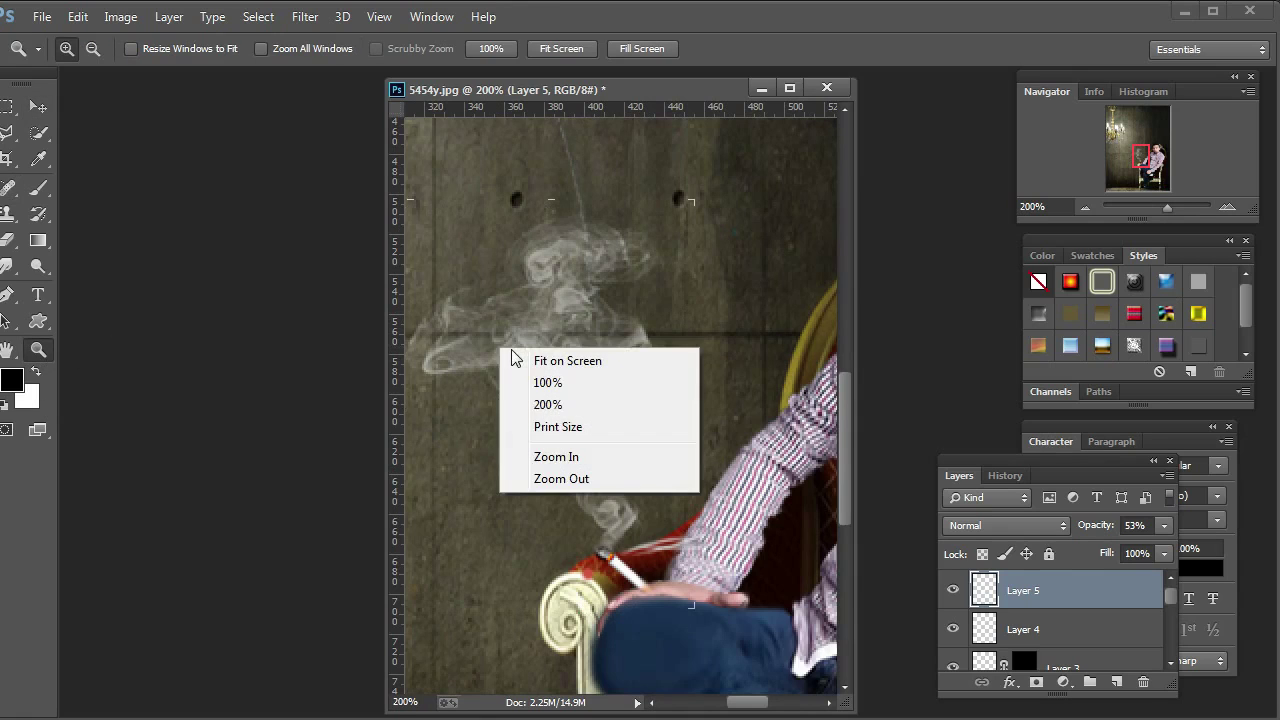
{"action": "left_click", "coordinate": [540, 360]}
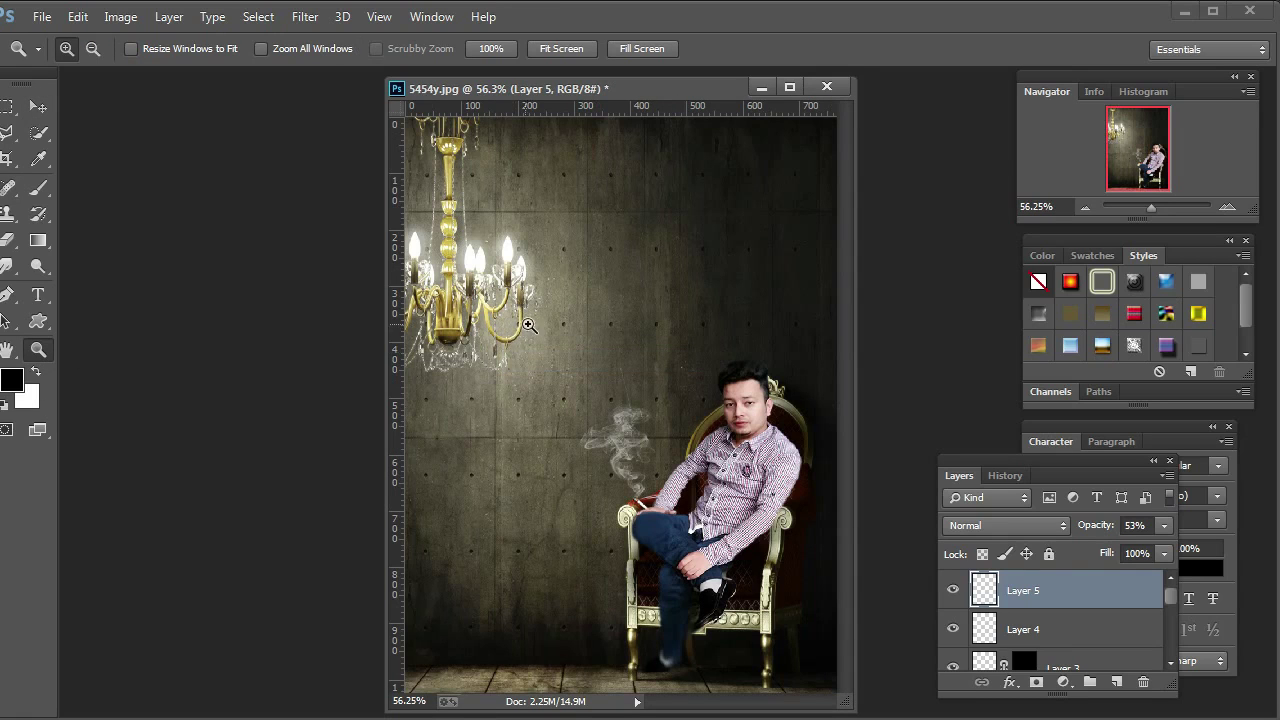
{"action": "left_click", "coordinate": [38, 106]}
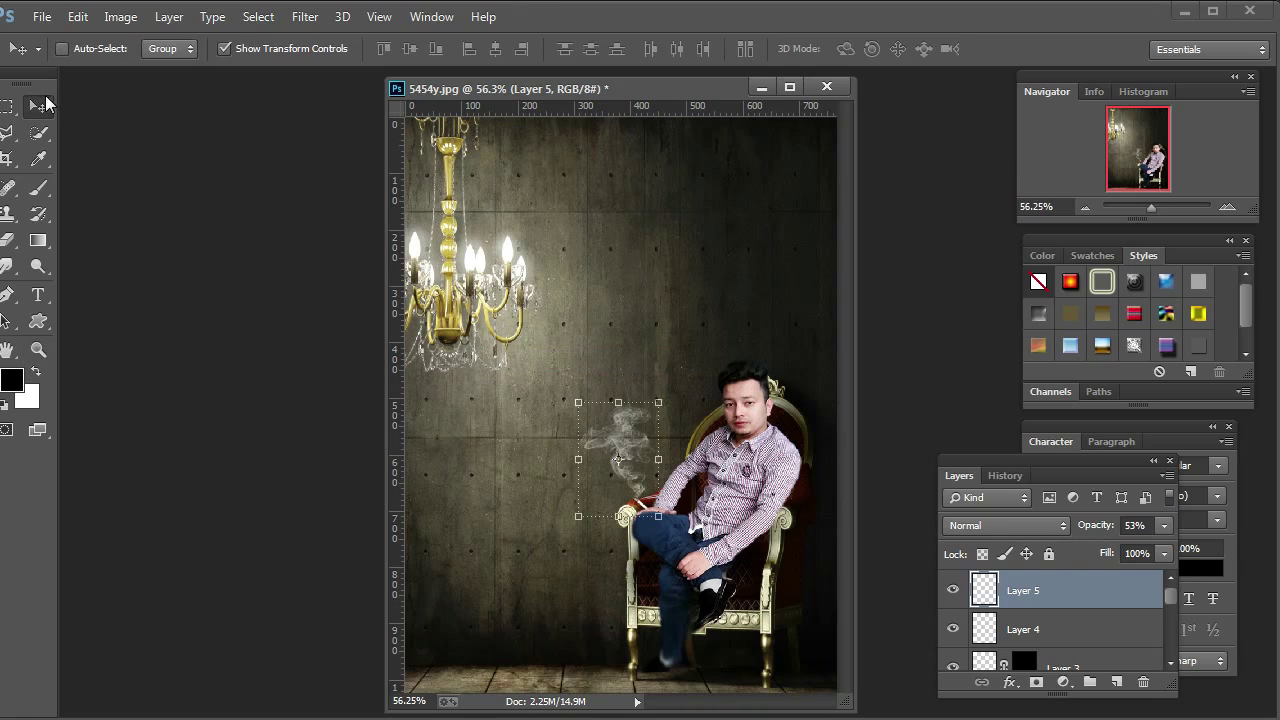
{"action": "left_click_drag", "start_coordinate": [605, 382], "coordinate": [613, 380]}
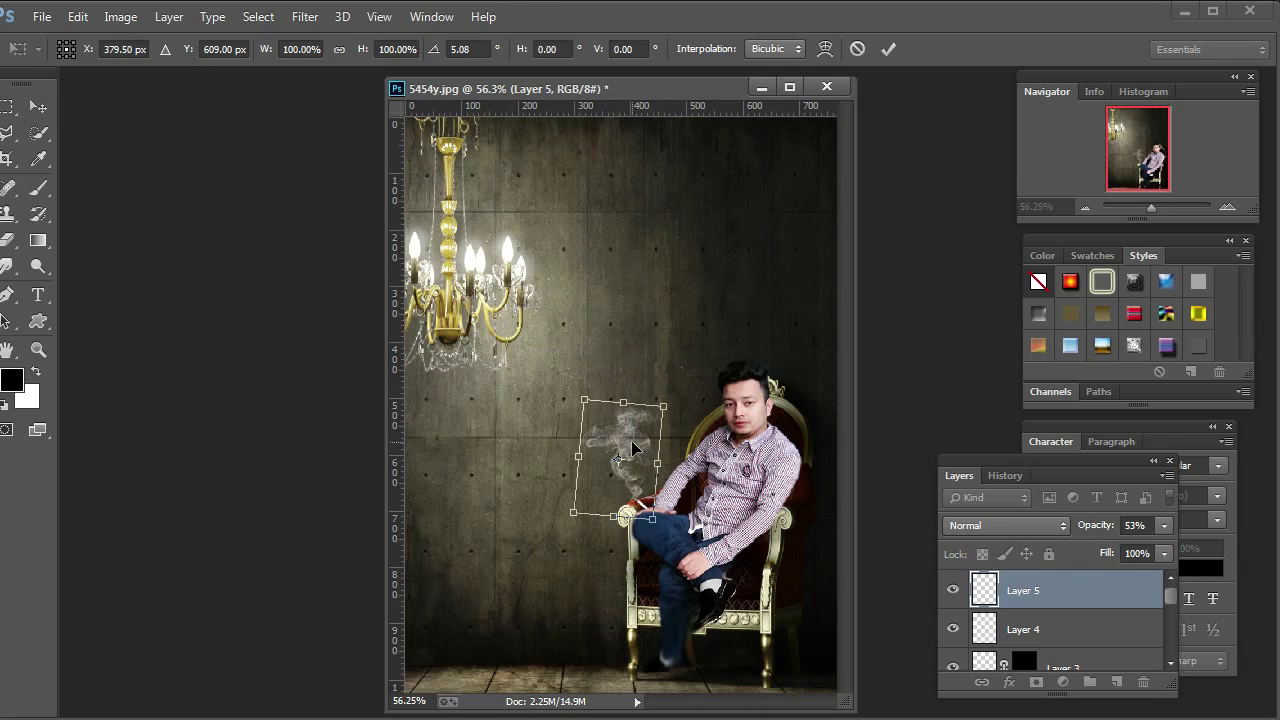
{"action": "key", "text": "Return"}
{"action": "left_click", "coordinate": [224, 48]}
{"action": "left_click", "coordinate": [1060, 684]}
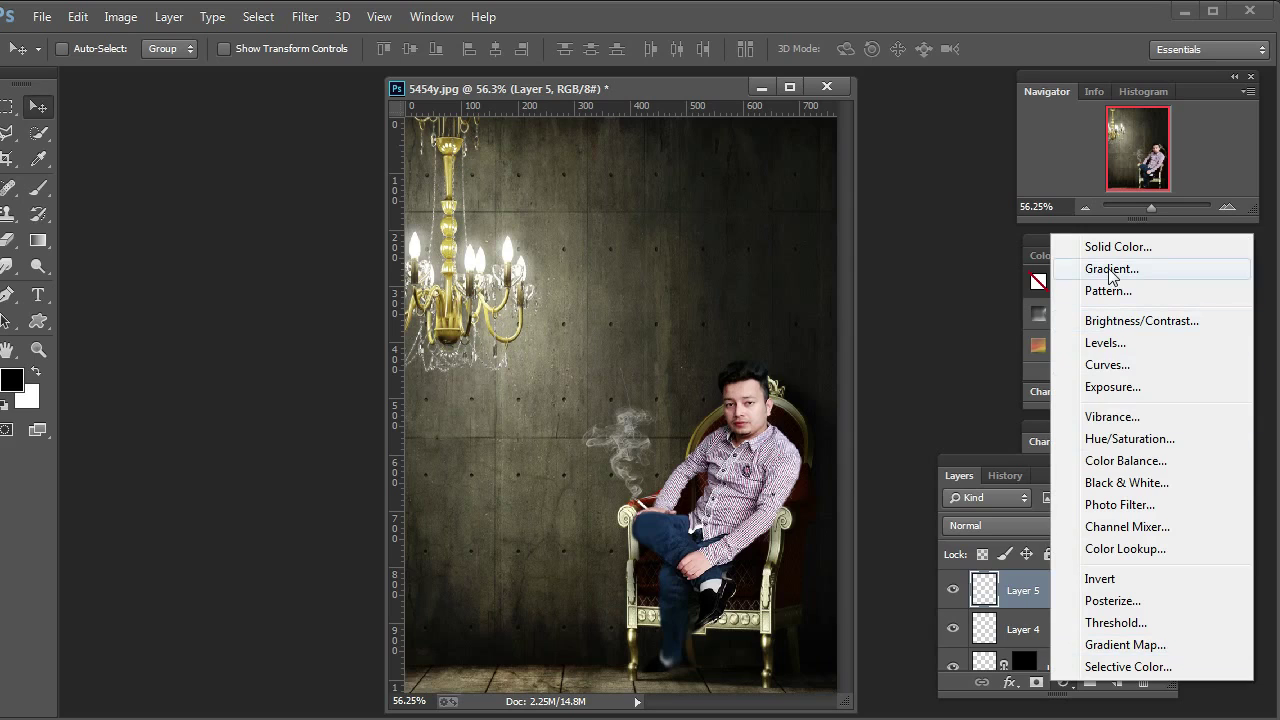
Add a reflected 90° black-to-transparent gradient fill, positioned to keep the man and chandelier lit
{"action": "left_click", "coordinate": [1110, 269]}
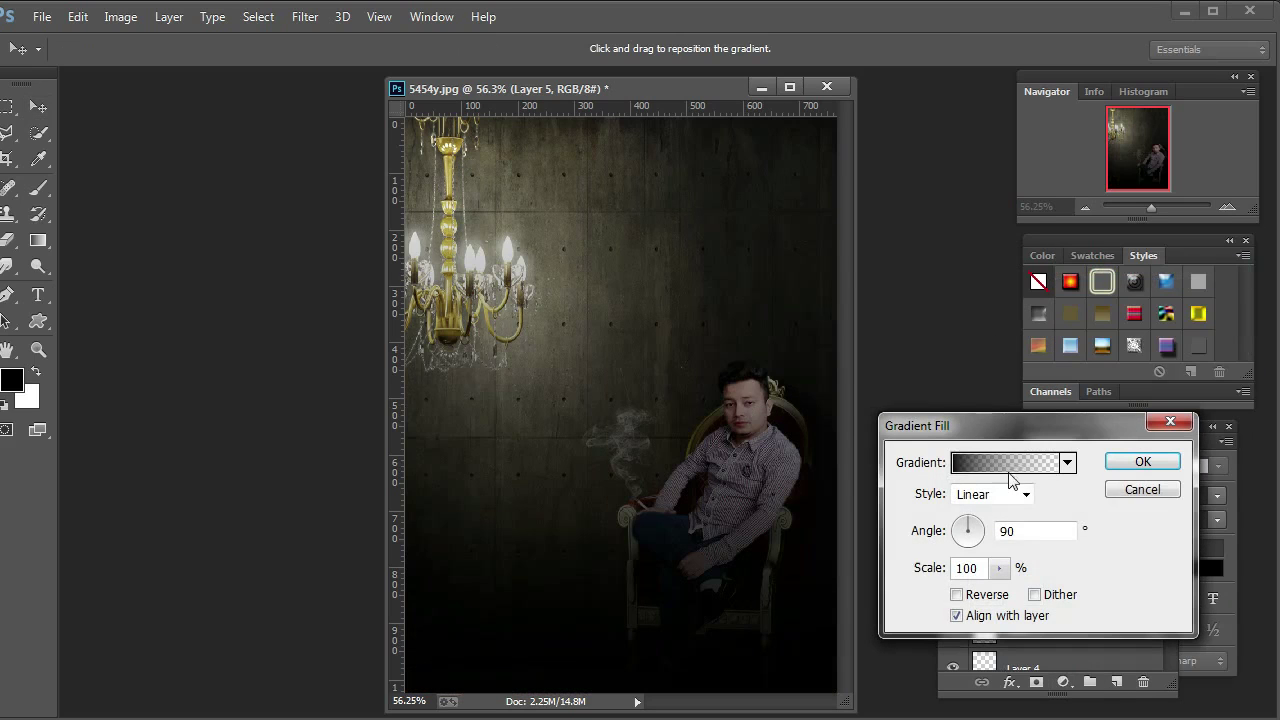
{"action": "left_click", "coordinate": [998, 495]}
{"action": "left_click", "coordinate": [985, 562]}
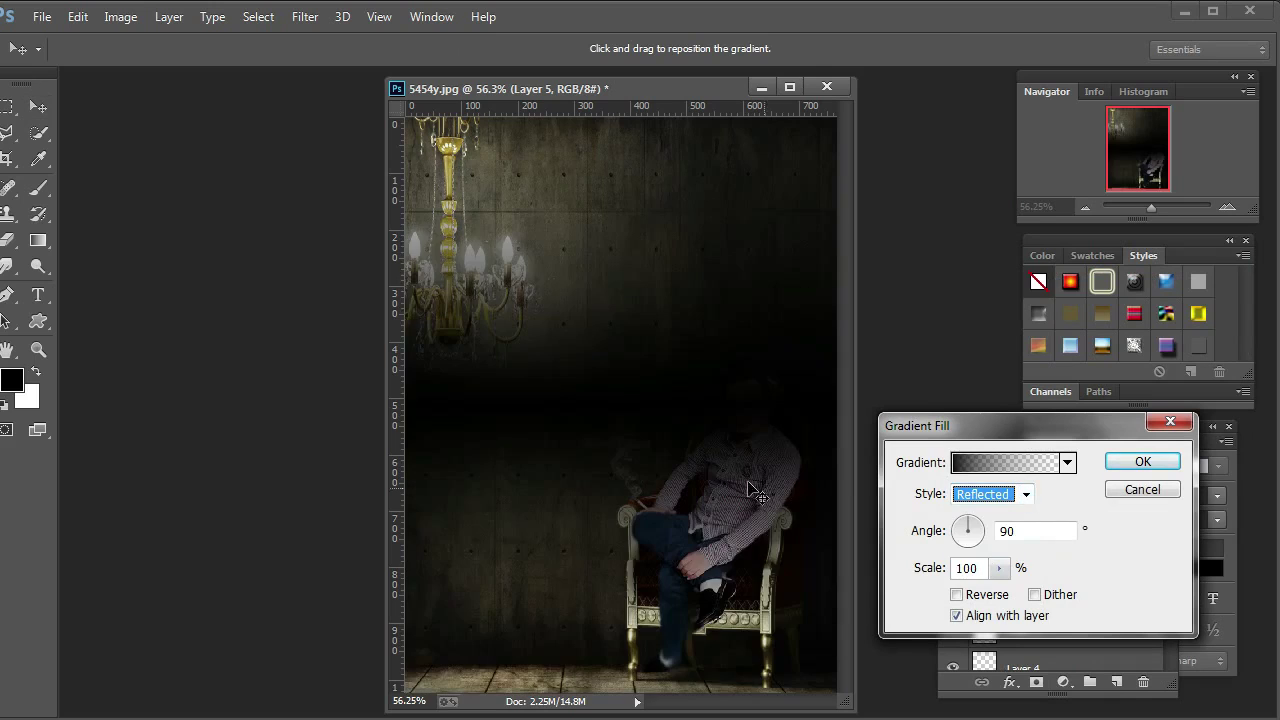
{"action": "mouse_move", "coordinate": [598, 268]}
{"action": "left_mouse_down"}
{"action": "mouse_move", "coordinate": [610, 612]}
{"action": "mouse_move", "coordinate": [630, 585]}
{"action": "mouse_move", "coordinate": [619, 552]}
{"action": "left_mouse_up"}
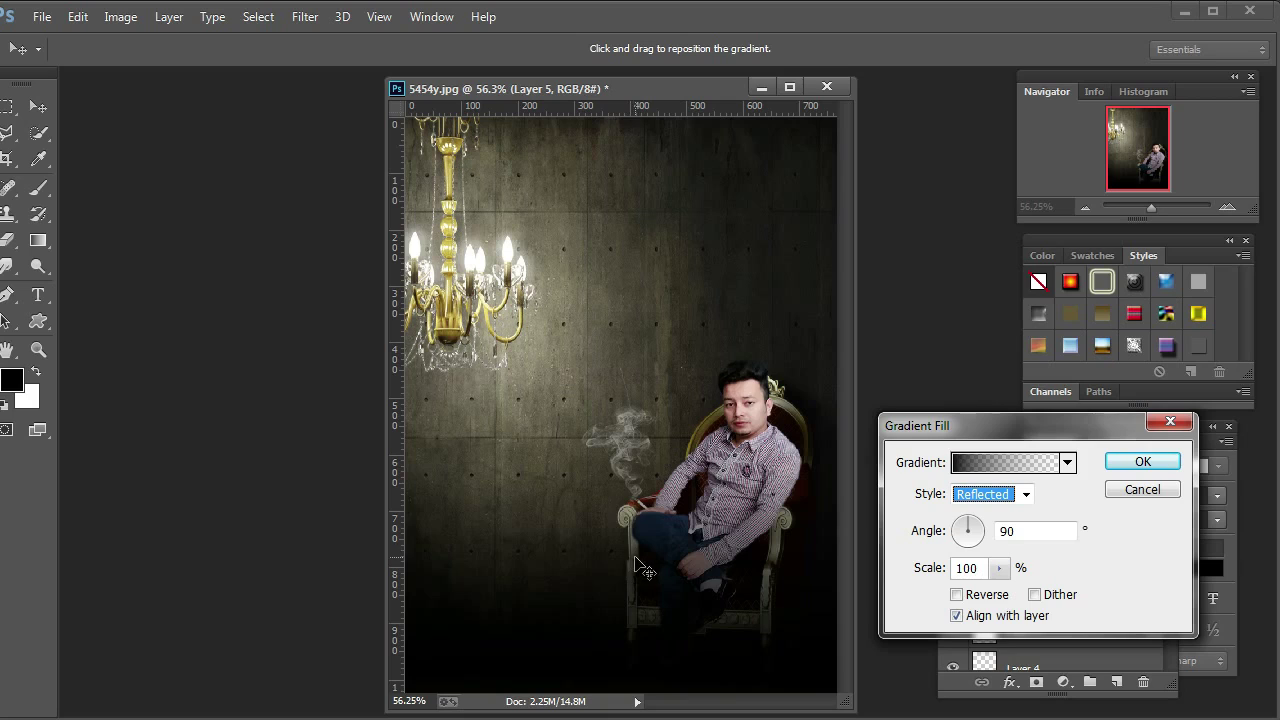
{"action": "left_click_drag", "start_coordinate": [648, 530], "coordinate": [646, 507]}
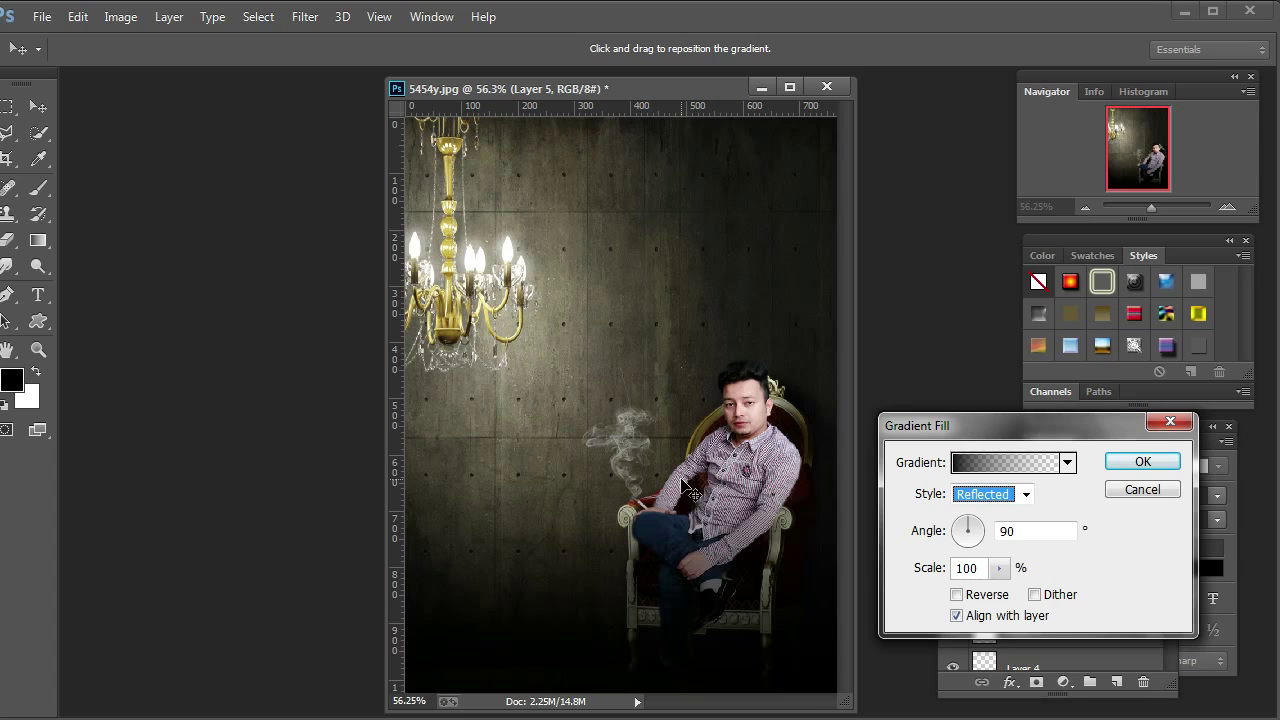
{"action": "left_click", "coordinate": [1112, 462]}
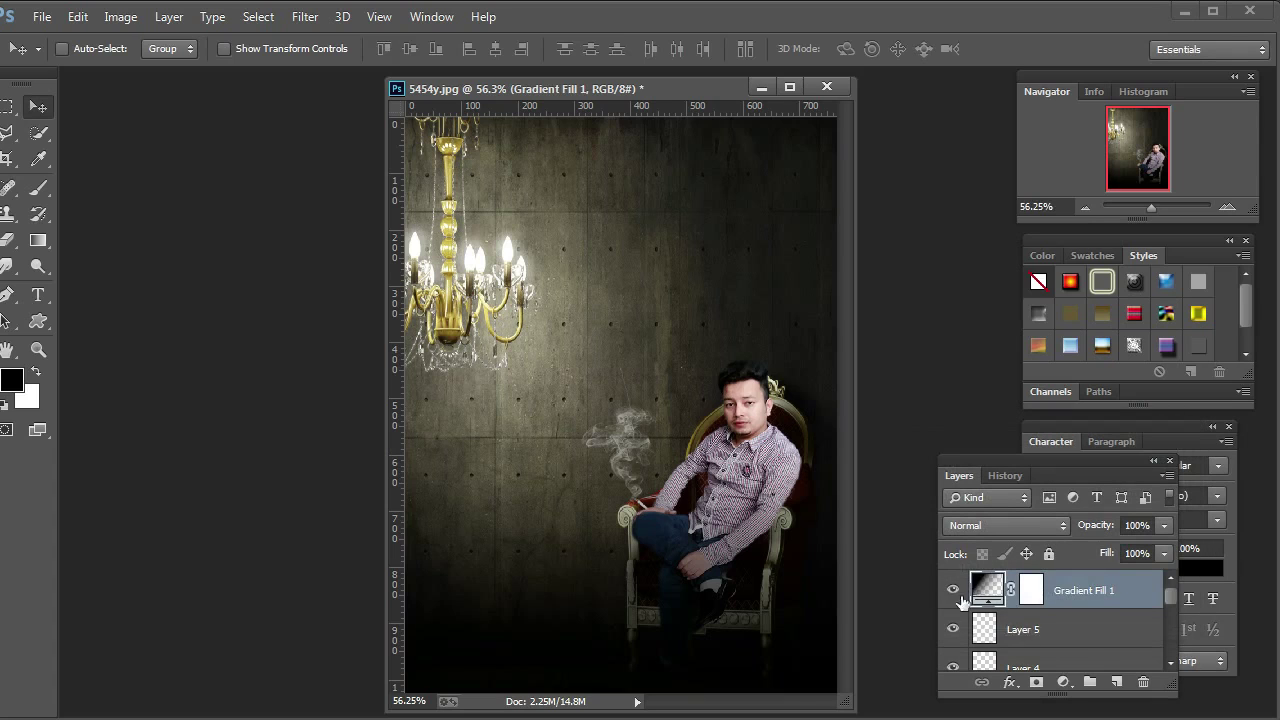
Select smoke Layer 5, compare it hidden and shown, and cancel a trial rotation
{"action": "left_click", "coordinate": [1068, 630]}
{"action": "left_click", "coordinate": [952, 629]}
{"action": "left_click", "coordinate": [952, 629]}
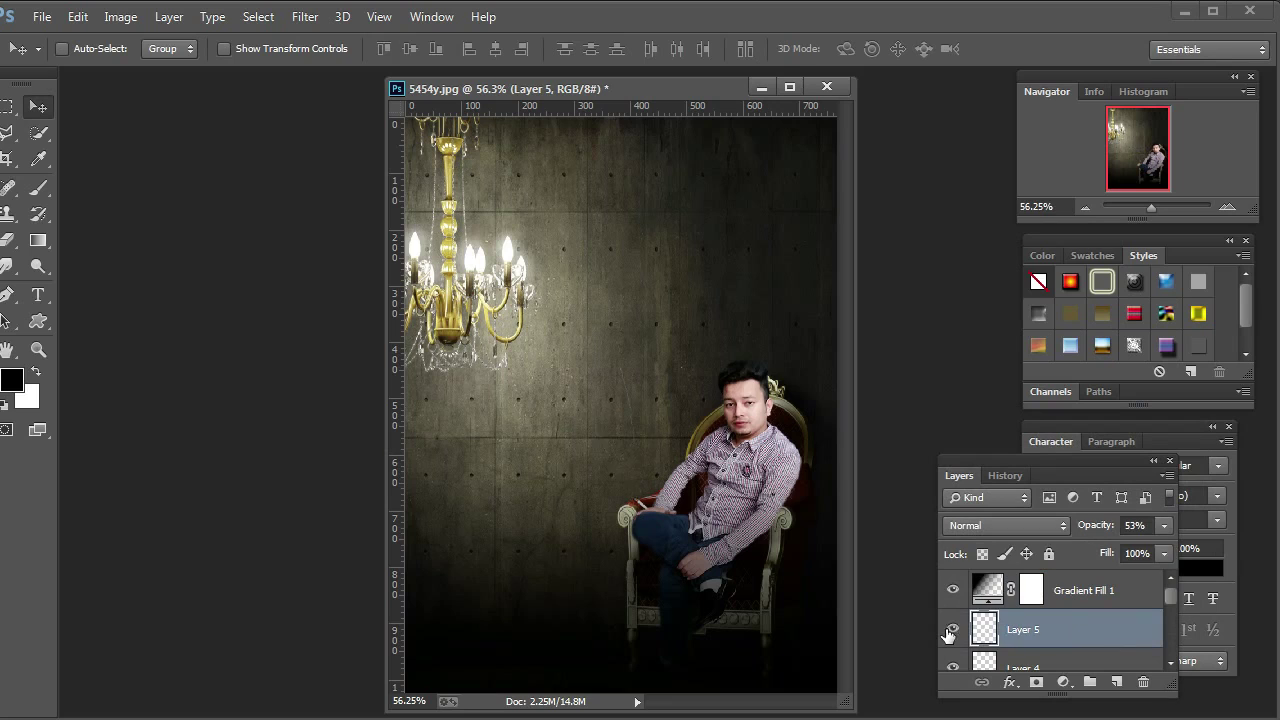
{"action": "left_click", "coordinate": [267, 47]}
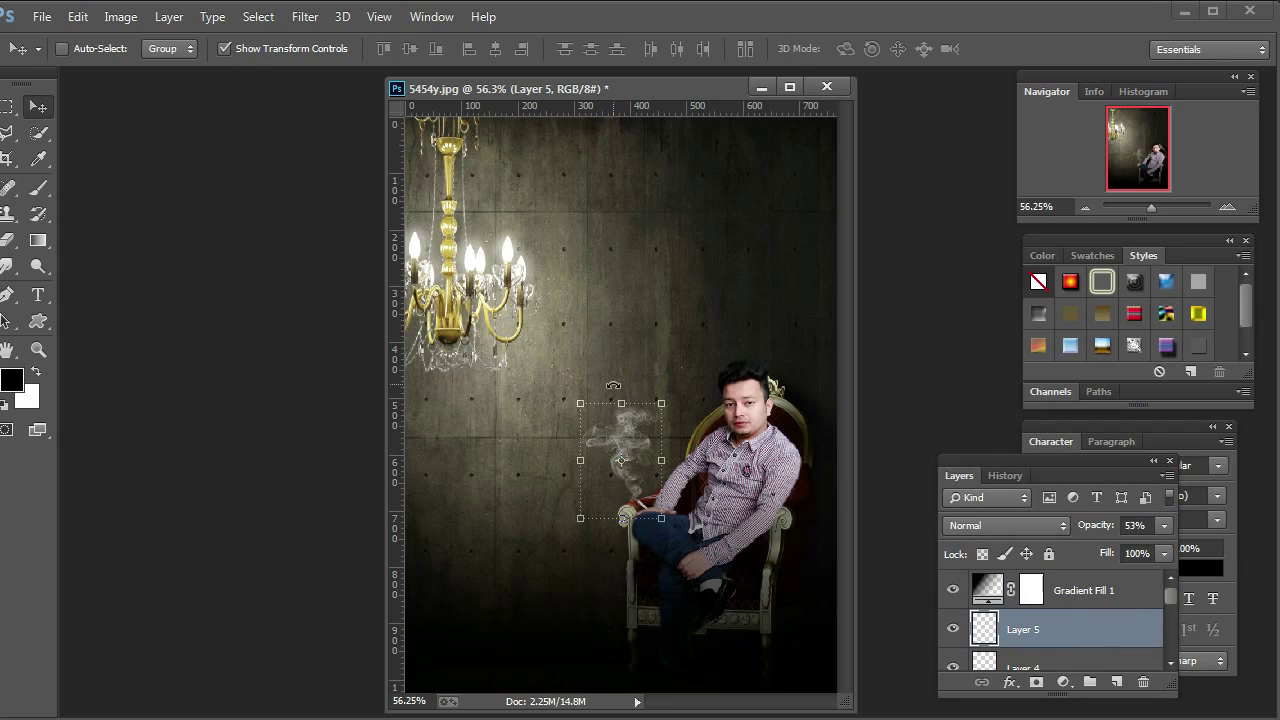
{"action": "left_click_drag", "start_coordinate": [613, 385], "coordinate": [624, 375]}
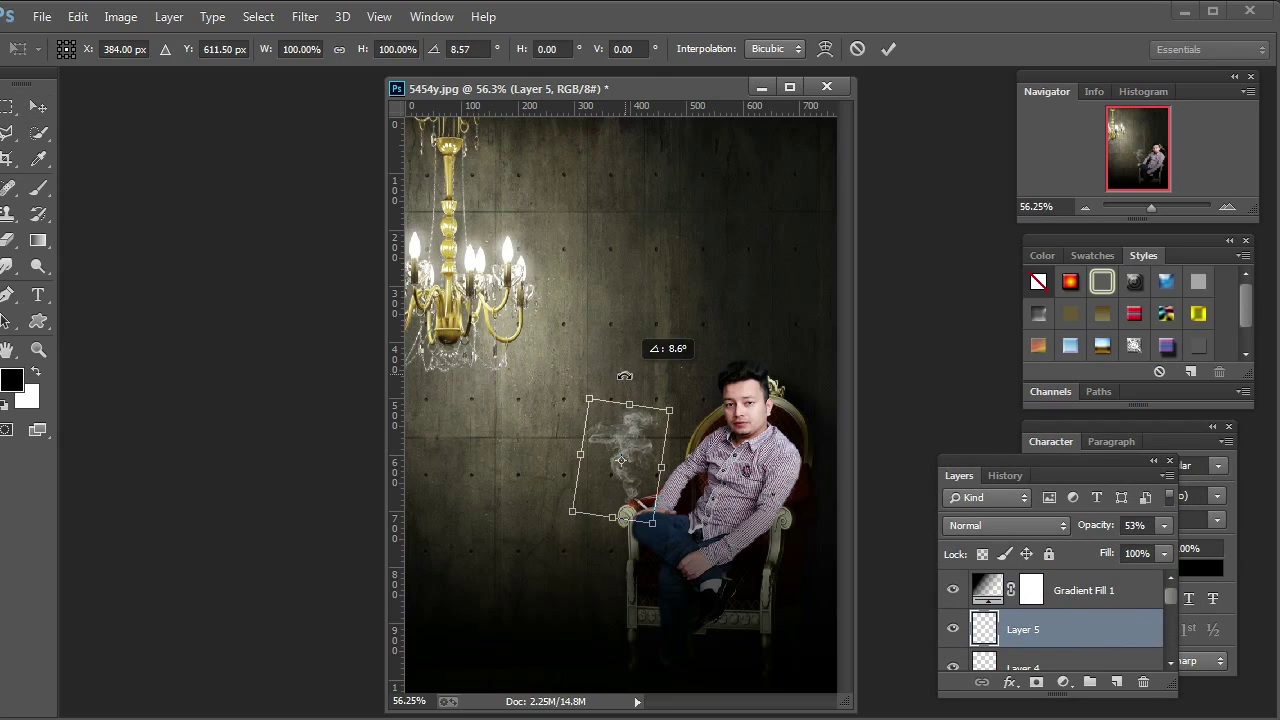
{"action": "key", "text": "Escape"}
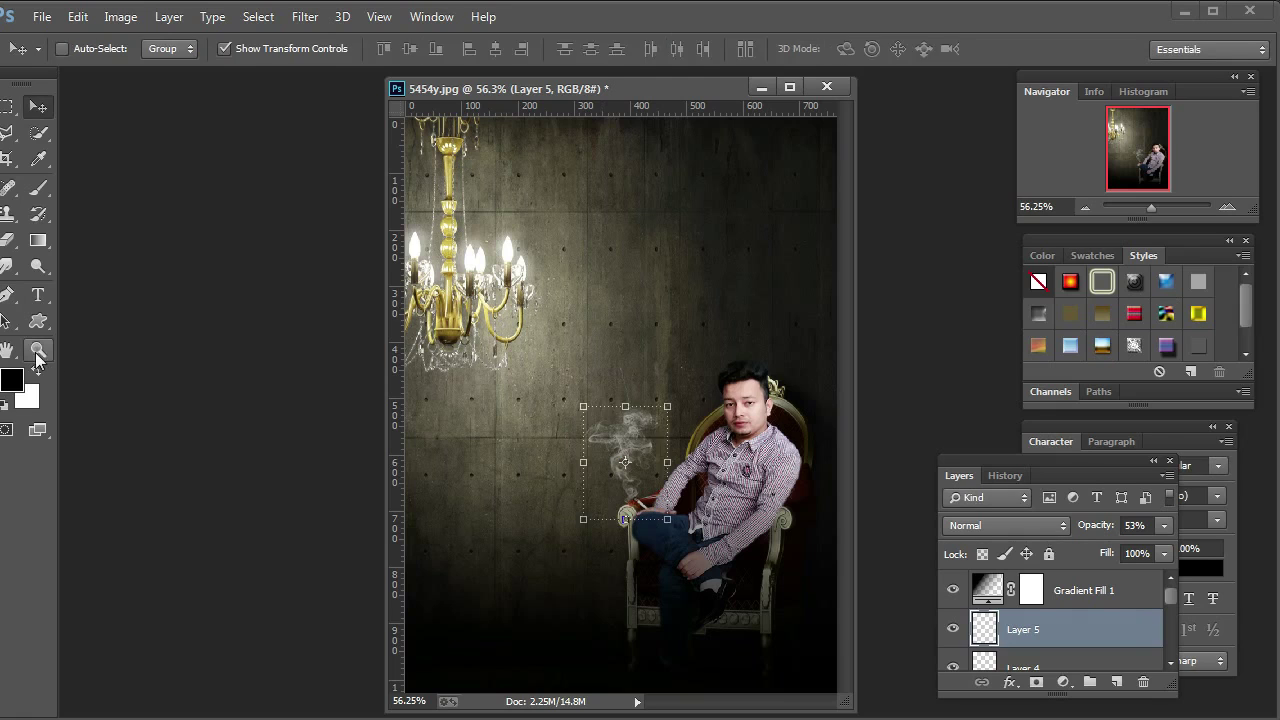
At 200% zoom, nudge the smoke about 16 px right toward the cigarette tip, then fit on screen
{"action": "key", "text": "z"}
{"action": "left_click", "coordinate": [650, 485]}
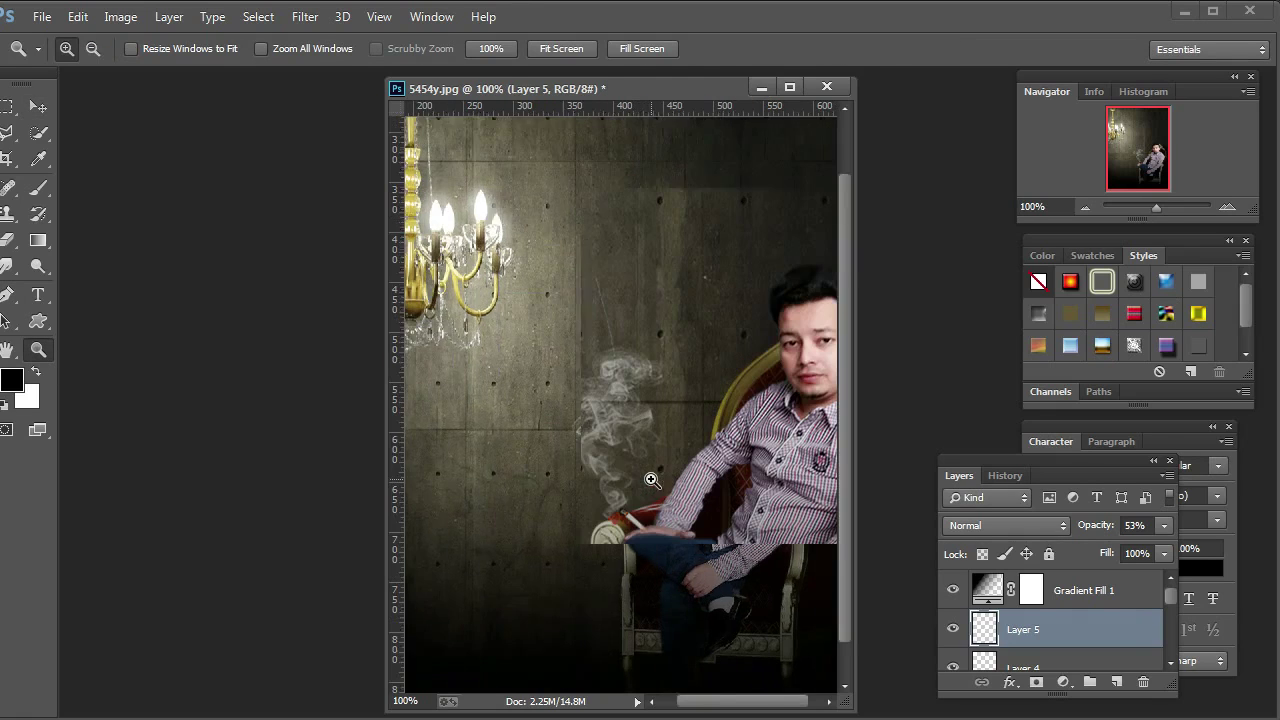
{"action": "left_click", "coordinate": [642, 466]}
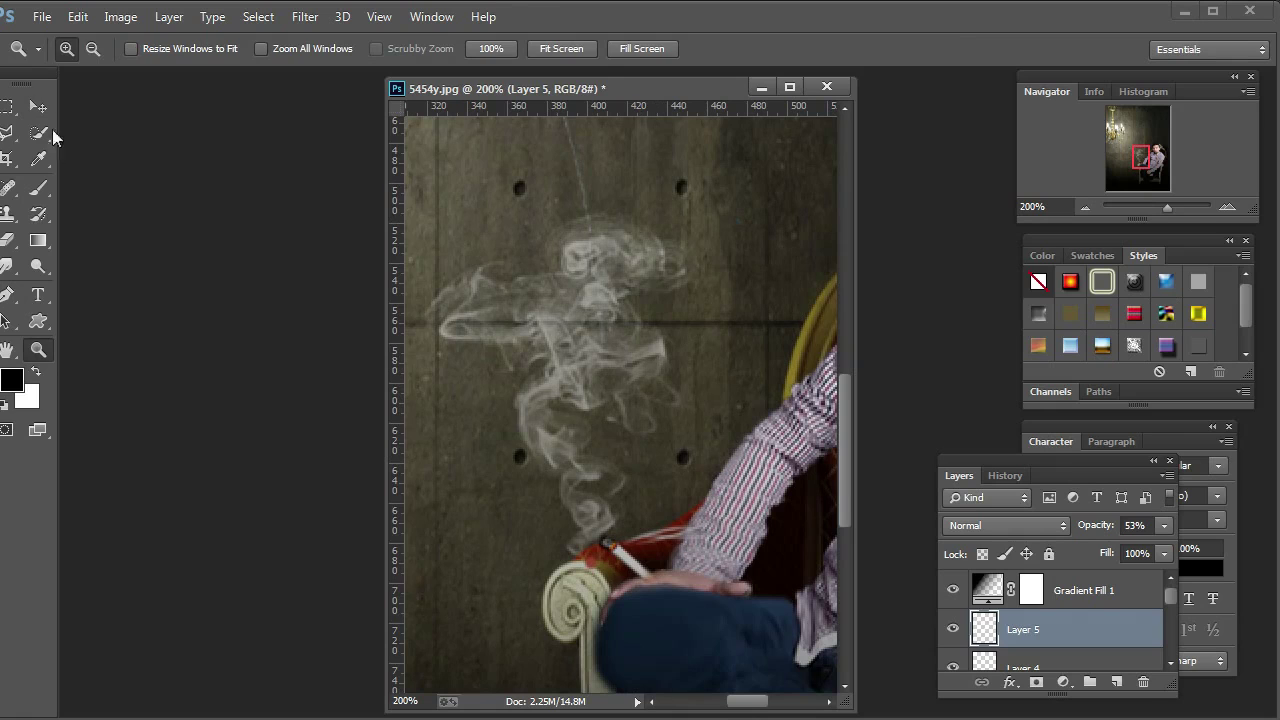
{"action": "left_click", "coordinate": [38, 106]}
{"action": "left_click_drag", "start_coordinate": [540, 435], "coordinate": [569, 427]}
{"action": "left_click", "coordinate": [38, 350]}
{"action": "right_click", "coordinate": [490, 356]}
{"action": "left_click", "coordinate": [508, 372]}
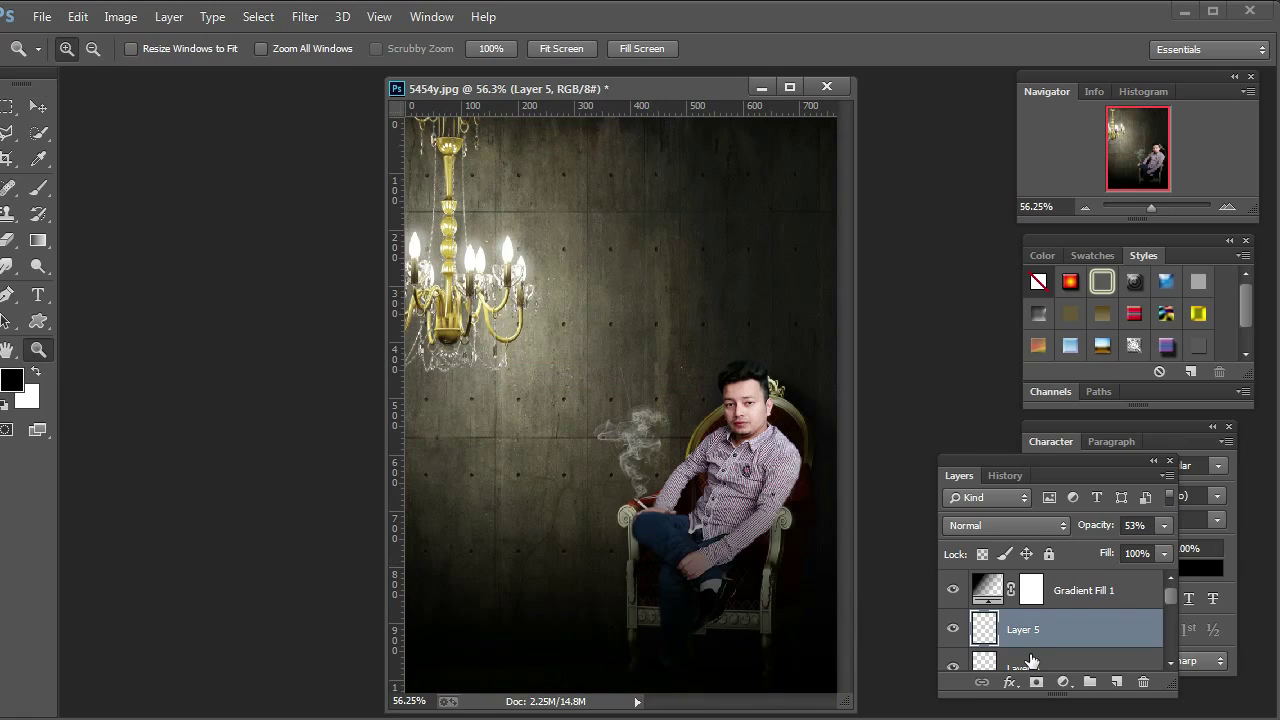
Toggle Layer 4 and Layer 4 copy 6 visibility to judge their contribution
{"action": "scroll", "coordinate": [1030, 665], "scroll_direction": "down", "scroll_amount": 1}
{"action": "left_click", "coordinate": [952, 630]}
{"action": "left_click", "coordinate": [951, 630]}
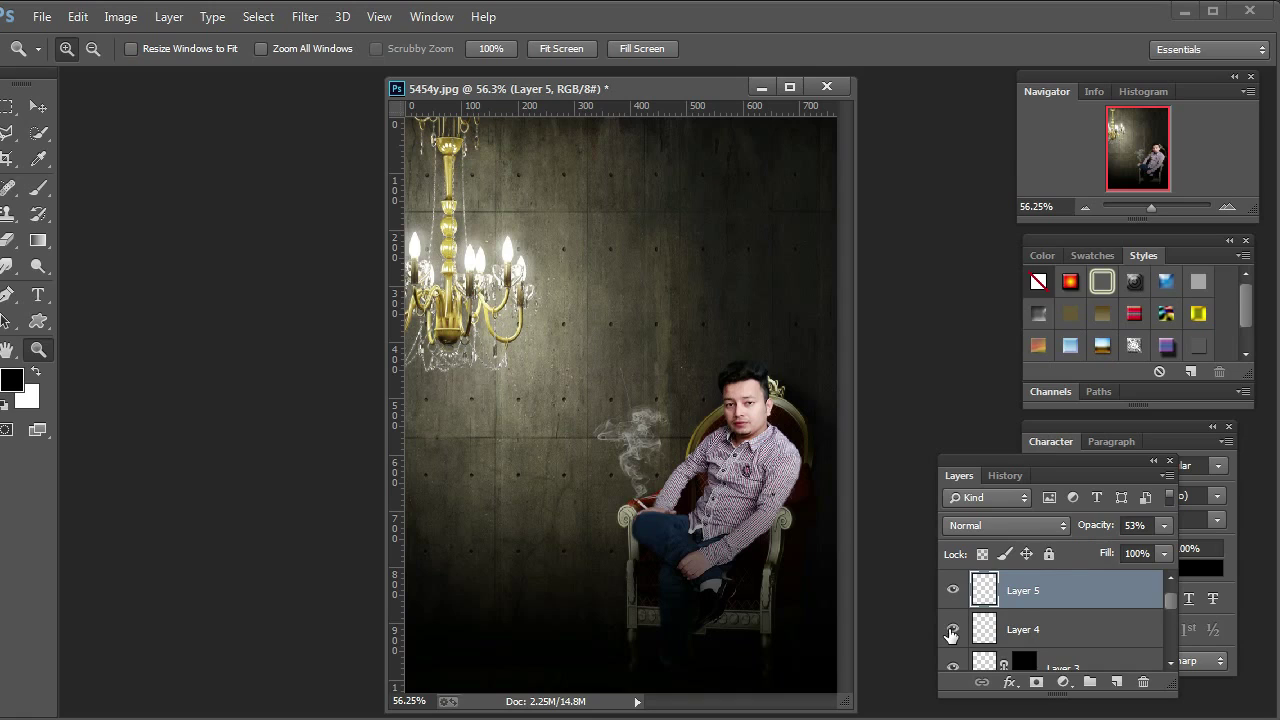
{"action": "scroll", "coordinate": [952, 634], "scroll_direction": "down", "scroll_amount": 1}
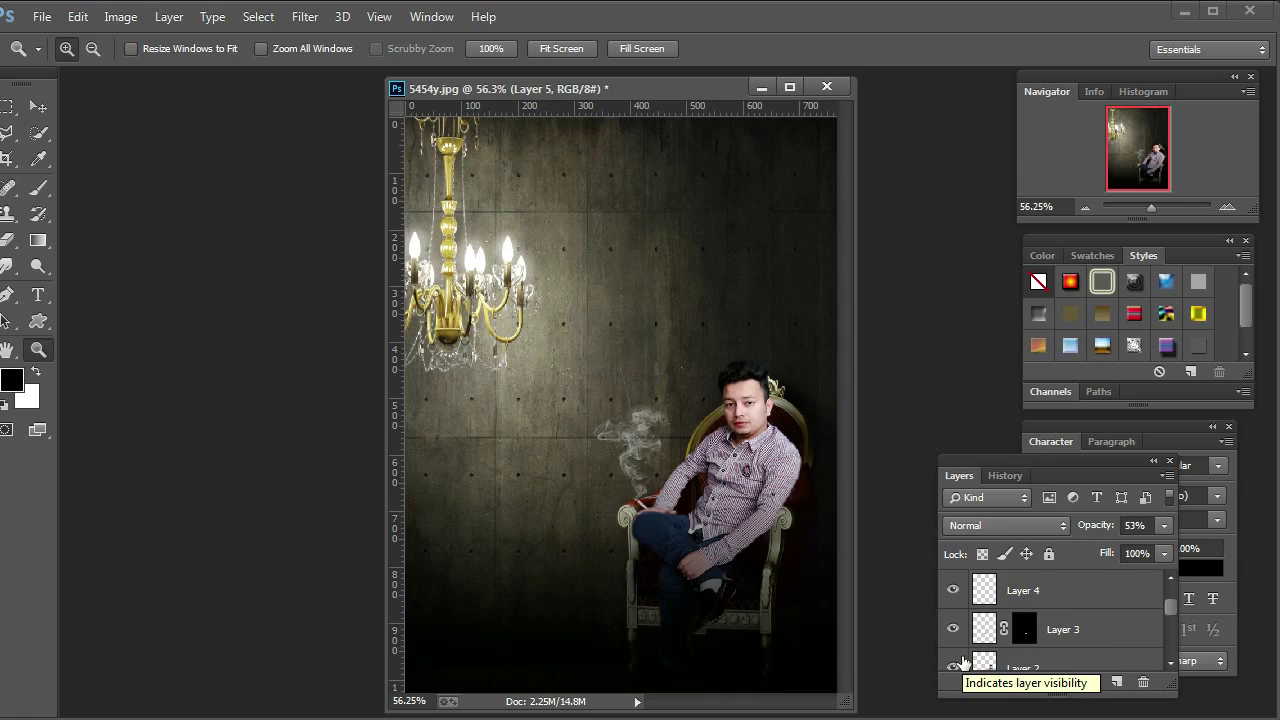
{"action": "scroll", "coordinate": [963, 662], "scroll_direction": "down", "scroll_amount": 1}
{"action": "scroll", "coordinate": [961, 665], "scroll_direction": "down", "scroll_amount": 1}
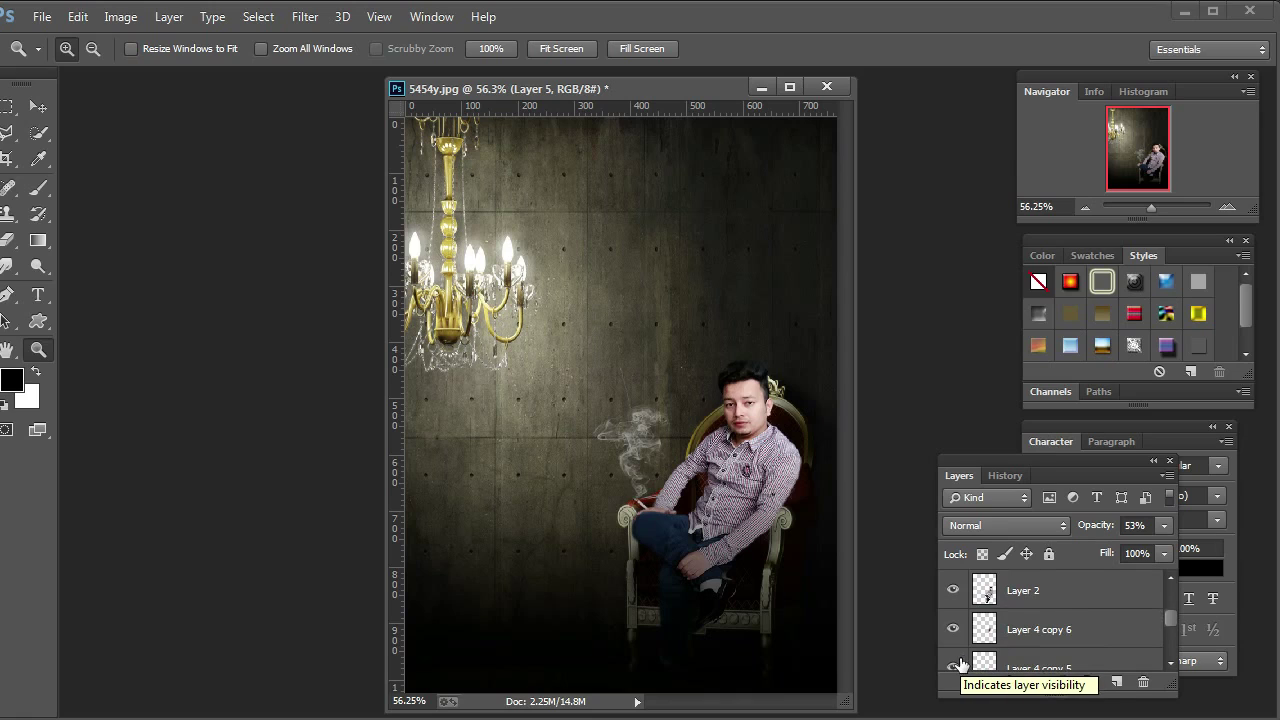
{"action": "left_click", "coordinate": [953, 629]}
{"action": "left_click", "coordinate": [953, 629]}
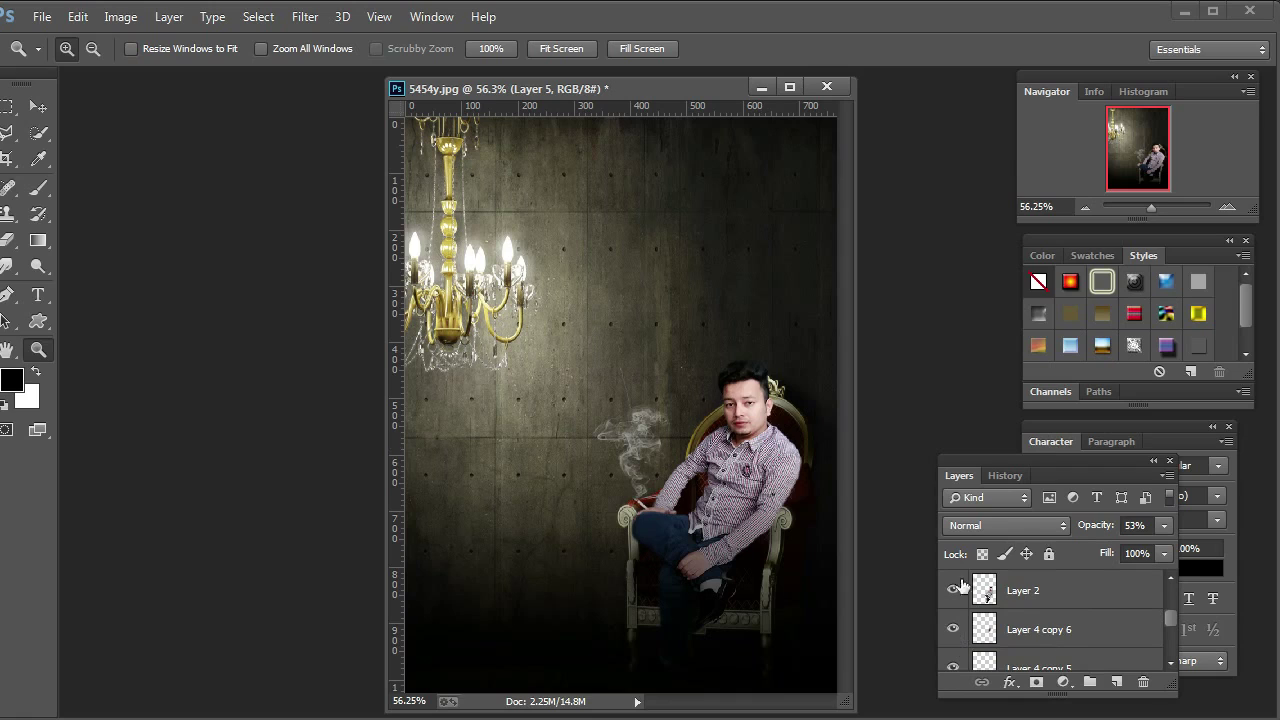
Duplicate Layer 4 copy 6 as Layer 4 copy 7, shift it down-left, and set 56% opacity
{"action": "left_click", "coordinate": [1060, 632]}
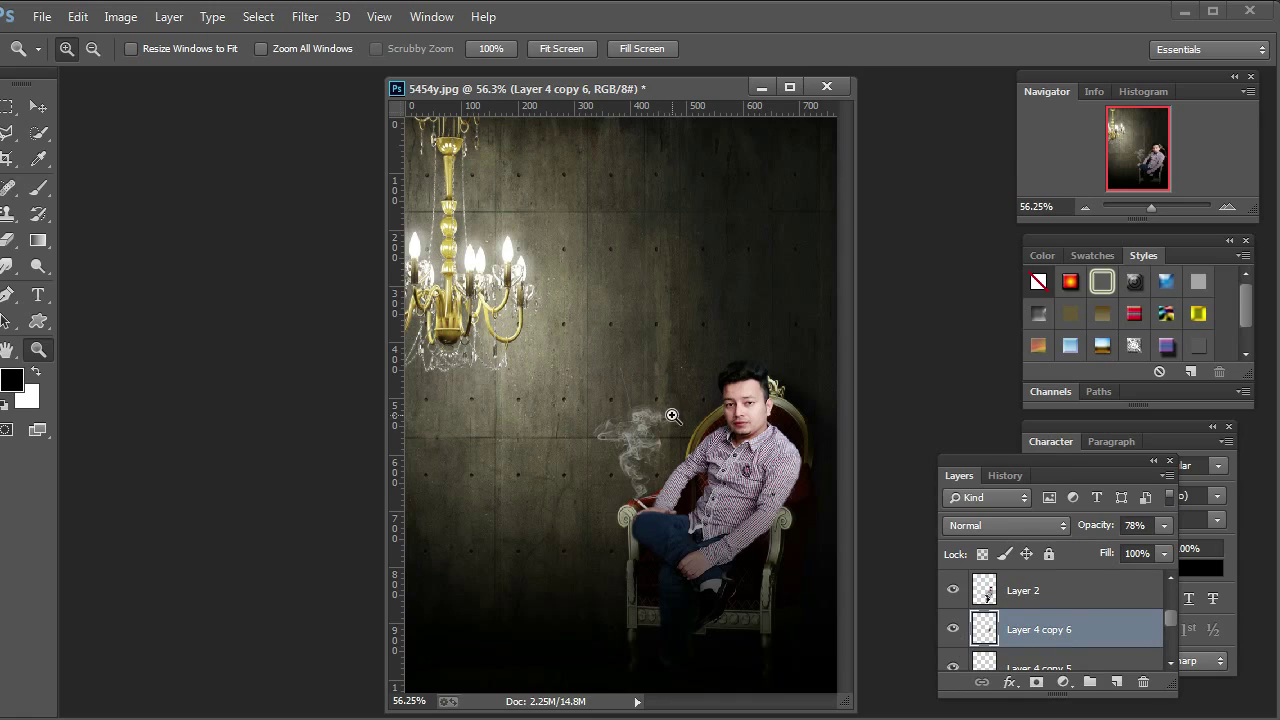
{"action": "left_click", "coordinate": [38, 106]}
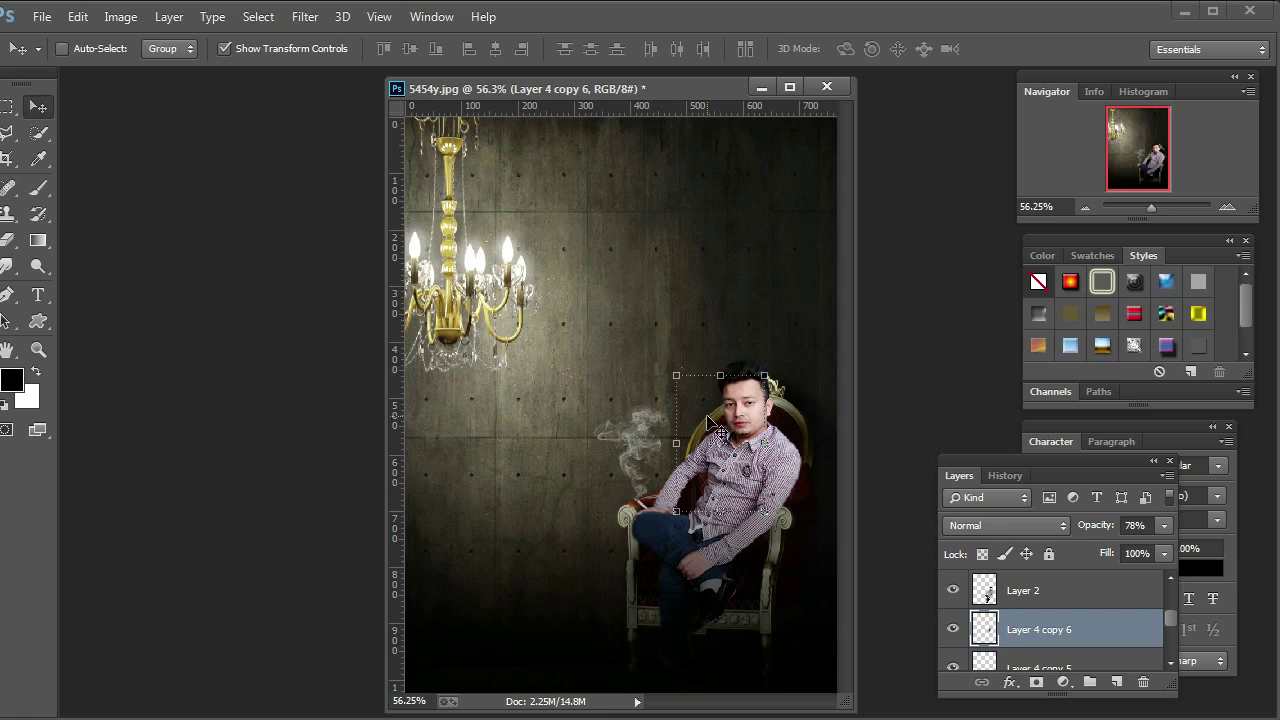
{"action": "left_click", "coordinate": [271, 52]}
{"action": "right_click", "coordinate": [712, 430]}
{"action": "left_click", "coordinate": [731, 456]}
{"action": "mouse_move", "coordinate": [712, 430]}
{"action": "left_mouse_down"}
{"action": "mouse_move", "coordinate": [627, 523]}
{"action": "mouse_move", "coordinate": [638, 504]}
{"action": "left_mouse_up"}
{"action": "left_click", "coordinate": [1163, 526]}
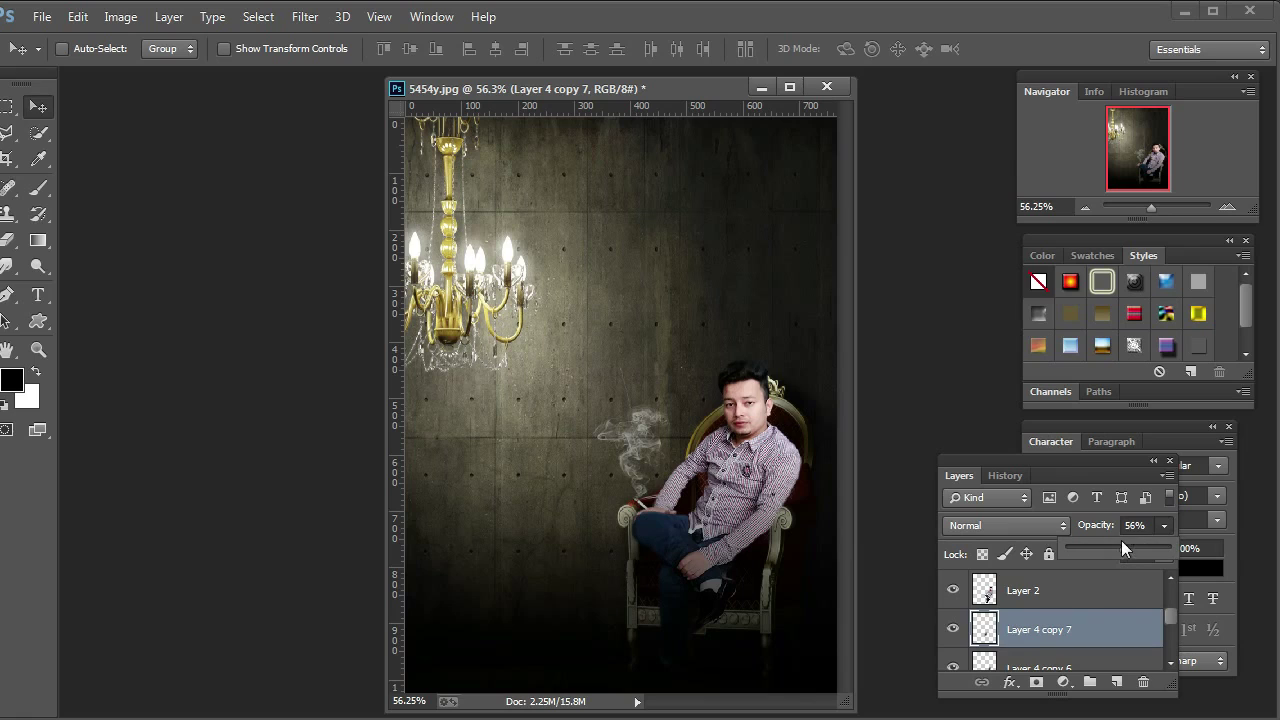
{"action": "left_click_drag", "start_coordinate": [645, 502], "coordinate": [643, 521]}
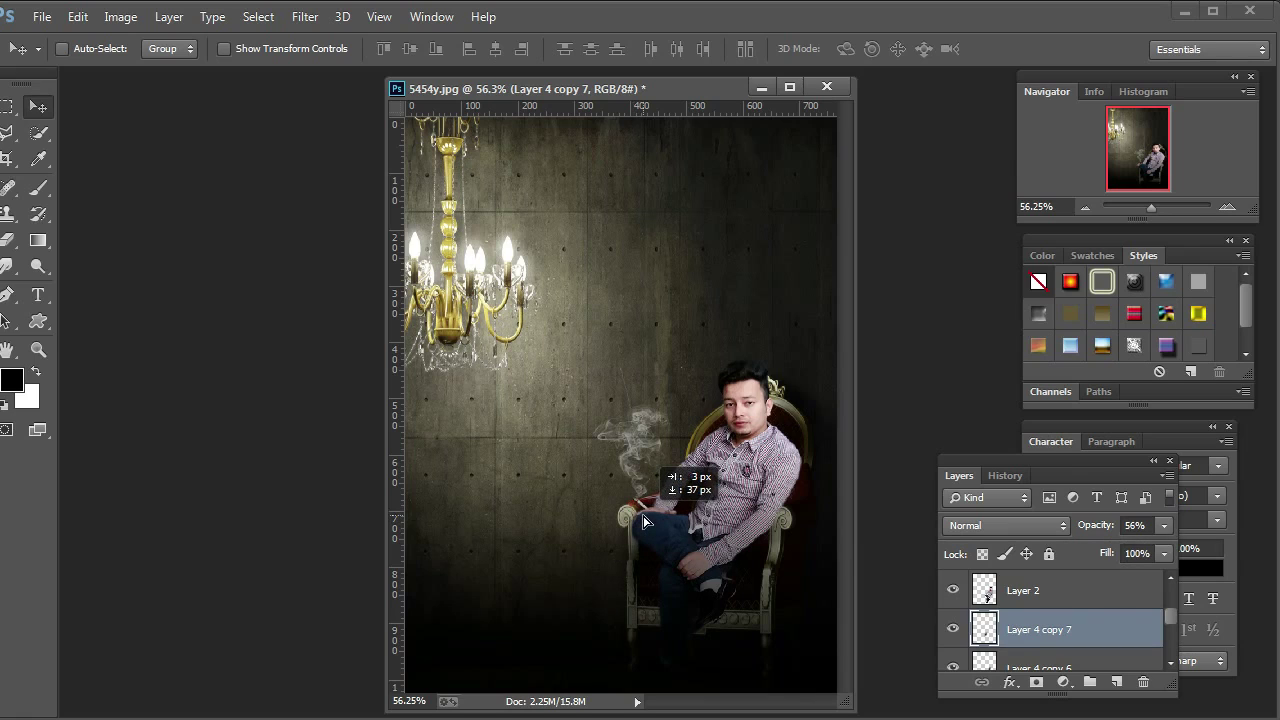
Inspect the smoke at 100% and 200%, then fit the image on screen and bring up PNG.png
{"action": "left_click", "coordinate": [38, 349]}
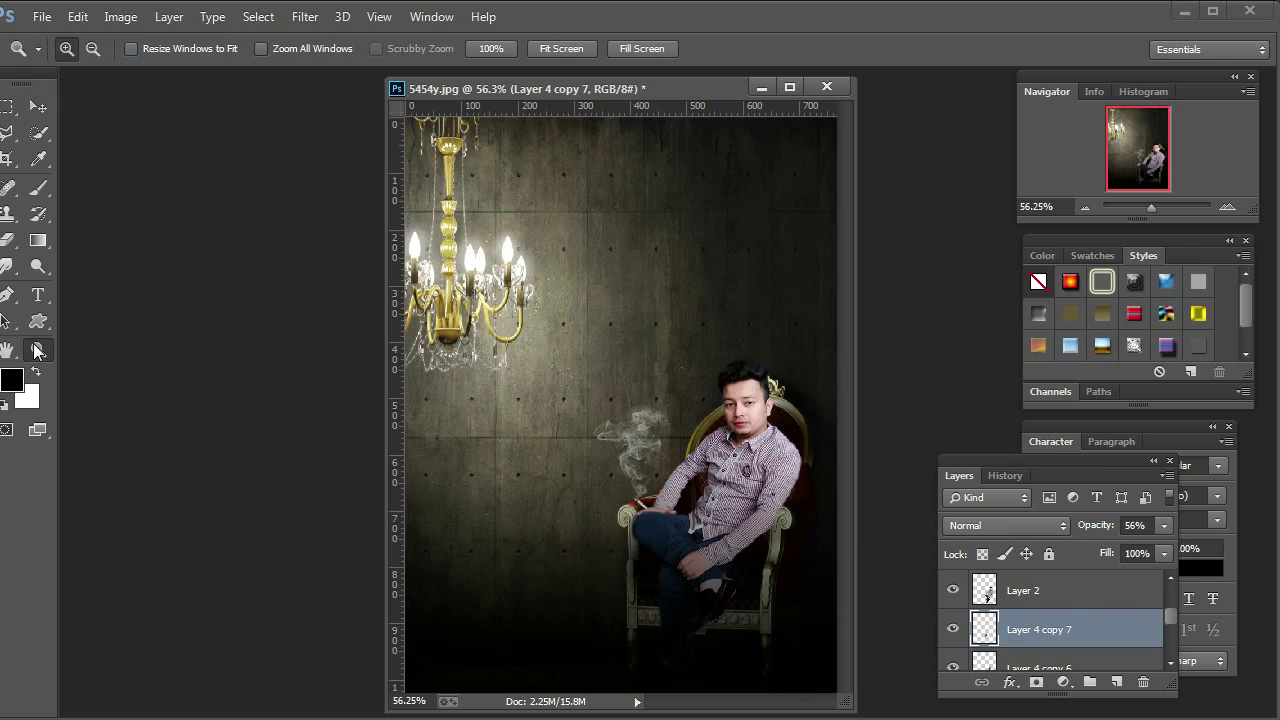
{"action": "right_click", "coordinate": [708, 459]}
{"action": "left_click", "coordinate": [745, 494]}
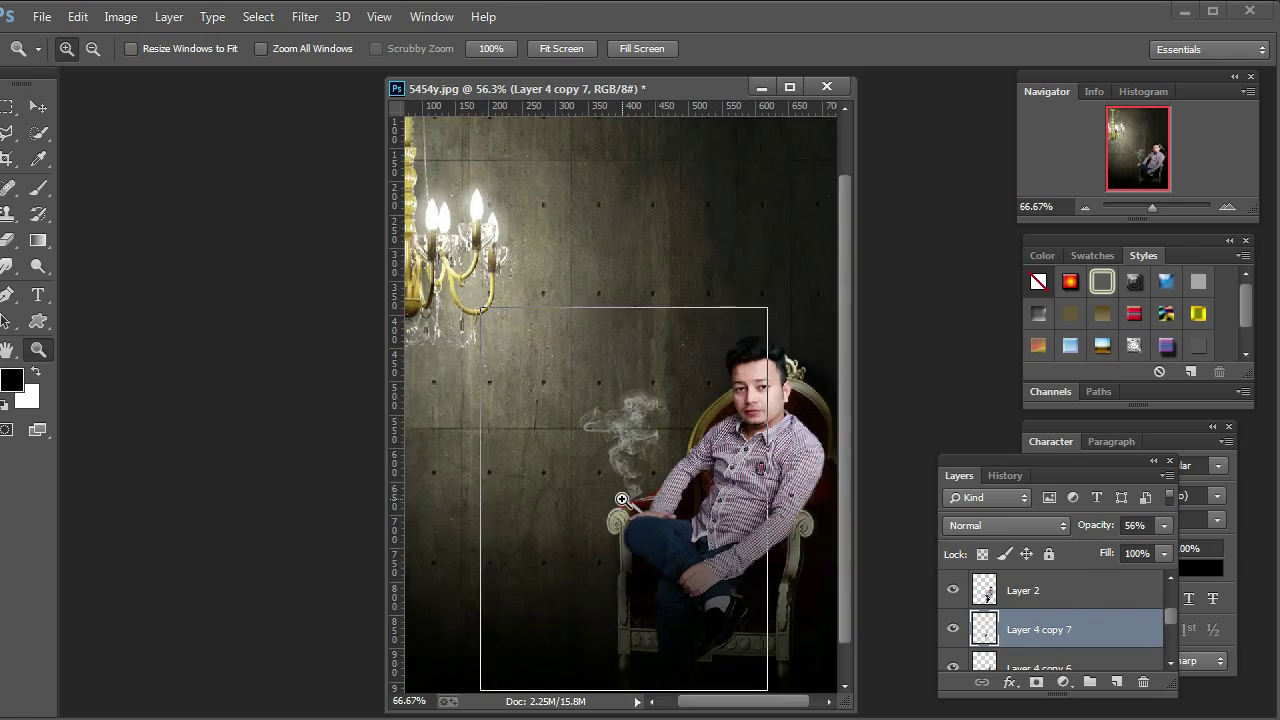
{"action": "left_click", "coordinate": [620, 479]}
{"action": "right_click", "coordinate": [625, 461]}
{"action": "left_click", "coordinate": [640, 472]}
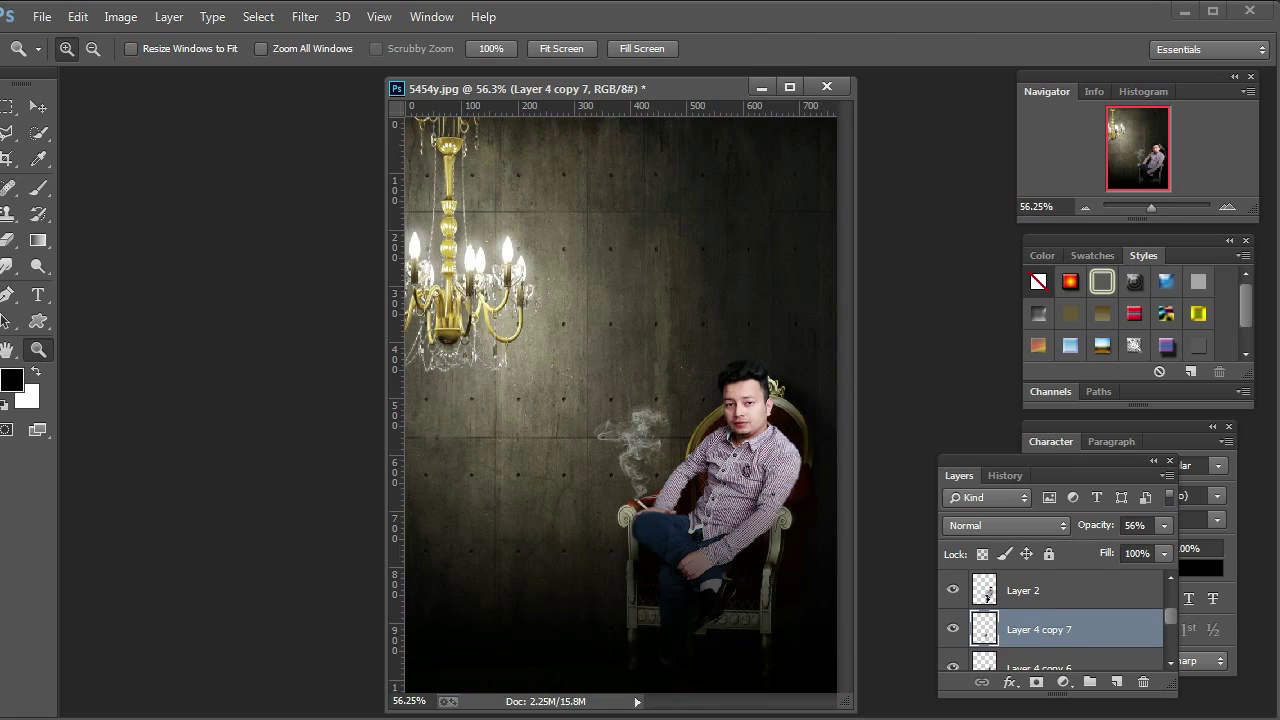
{"action": "key", "text": "v"}
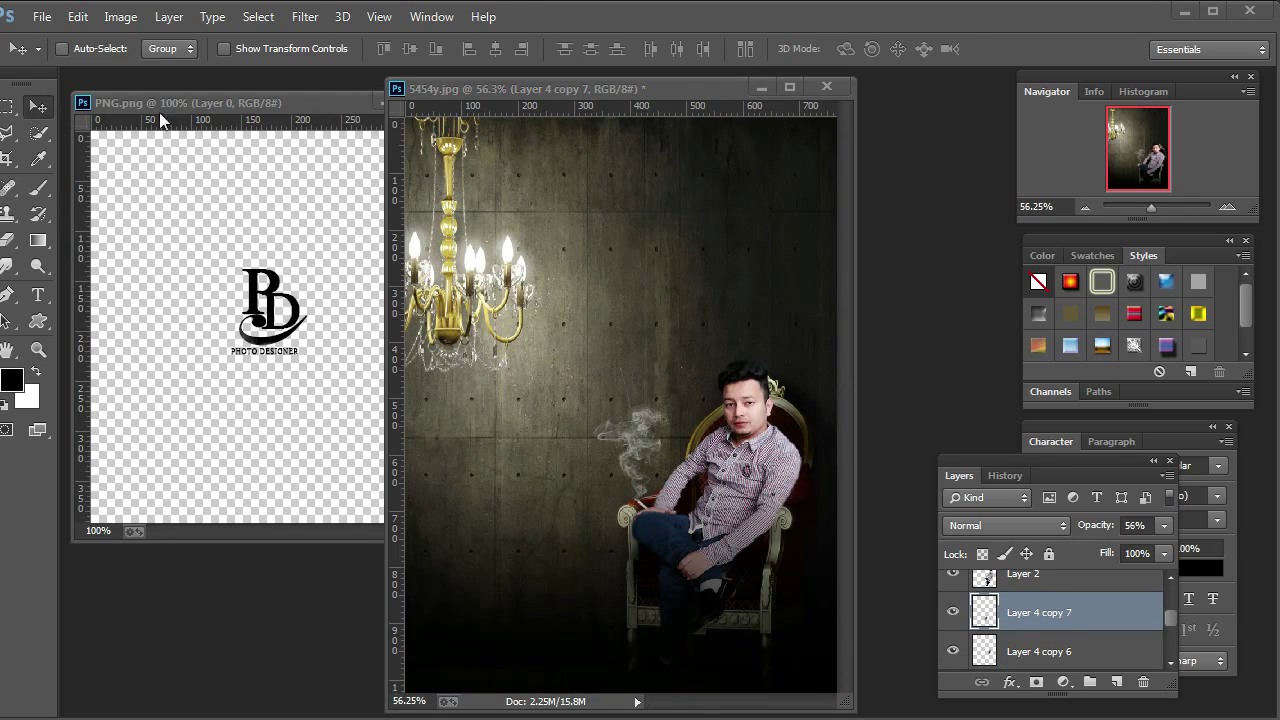
Drag the BD logo into the composition, close its file, and place it top right
{"action": "left_click", "coordinate": [251, 103]}
{"action": "left_click_drag", "start_coordinate": [253, 295], "coordinate": [586, 348]}
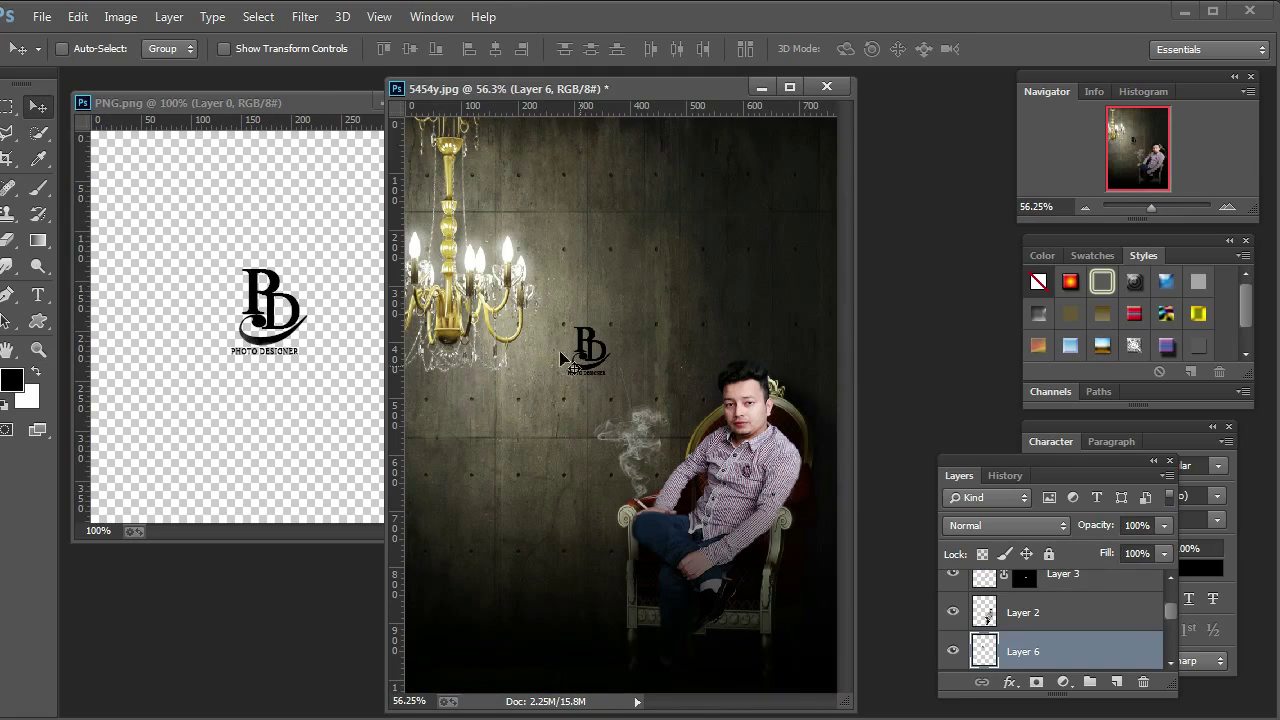
{"action": "left_click", "coordinate": [321, 101]}
{"action": "left_click", "coordinate": [410, 103]}
{"action": "mouse_move", "coordinate": [571, 342]}
{"action": "left_mouse_down"}
{"action": "mouse_move", "coordinate": [595, 355]}
{"action": "mouse_move", "coordinate": [780, 168]}
{"action": "left_mouse_up"}
Give the logo layer a muted gold Color Overlay layer style
{"action": "double_click", "coordinate": [1095, 651]}
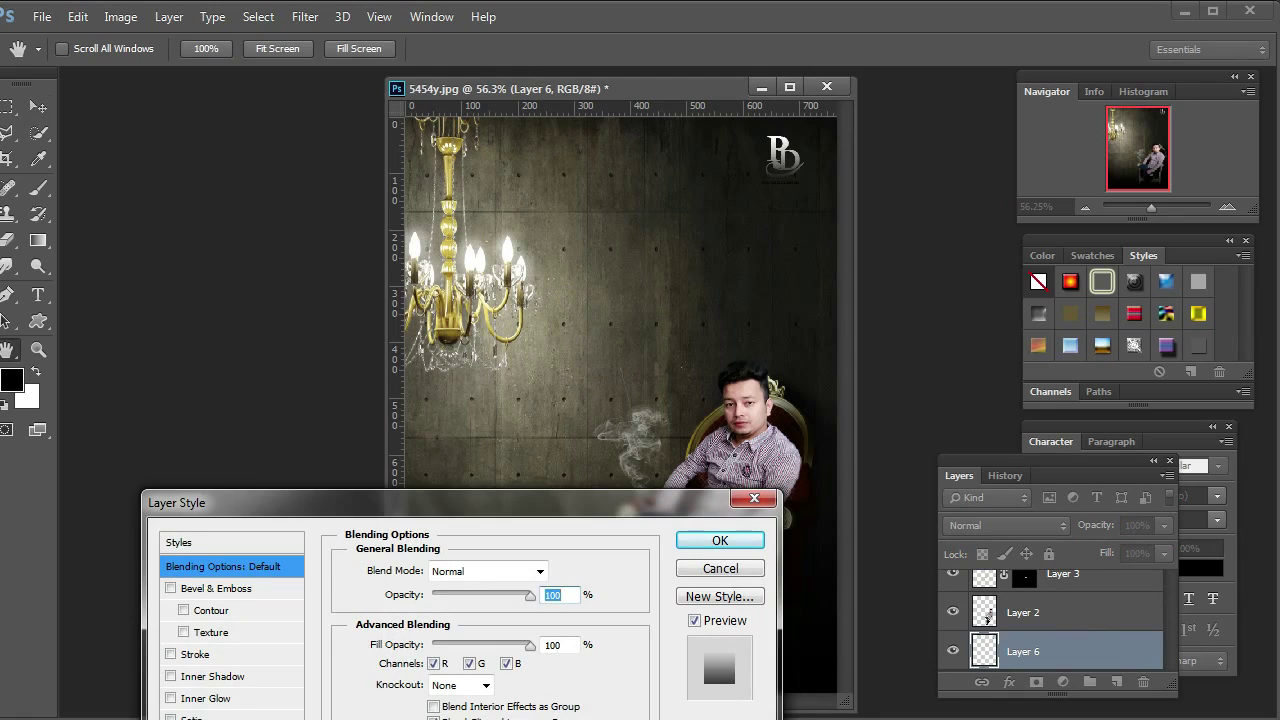
{"action": "left_click", "coordinate": [215, 719]}
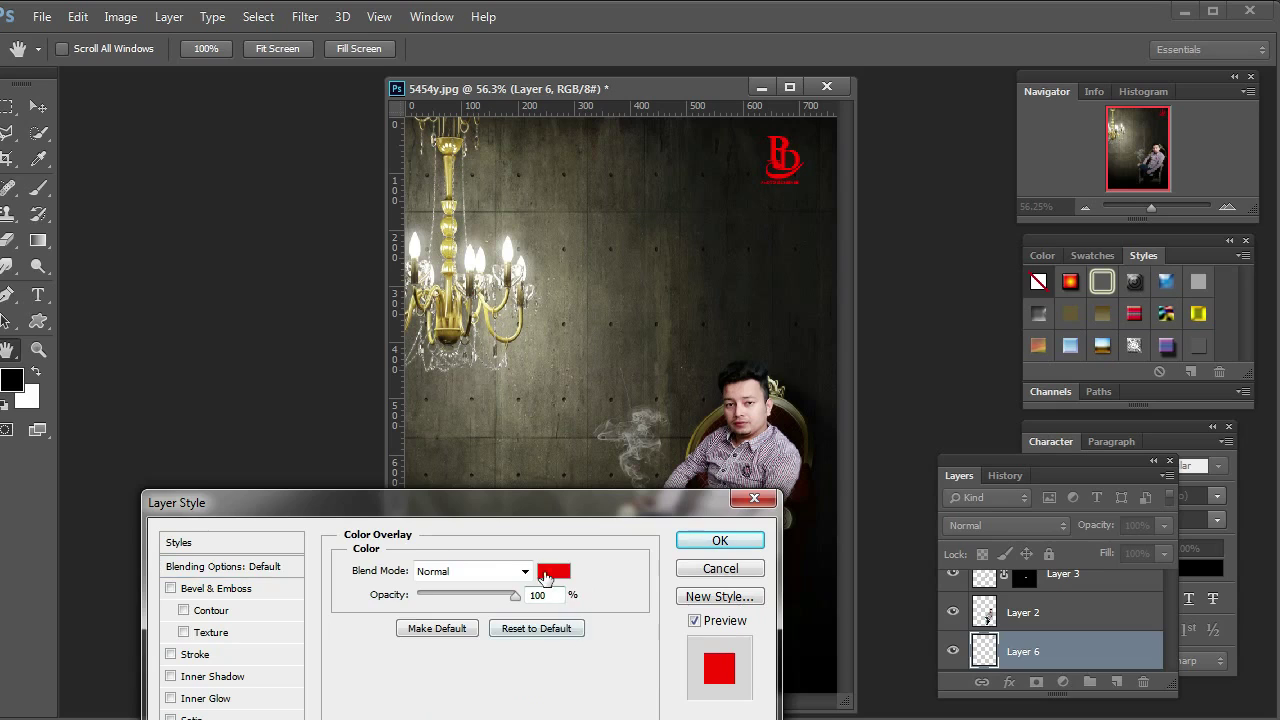
{"action": "left_click", "coordinate": [545, 578]}
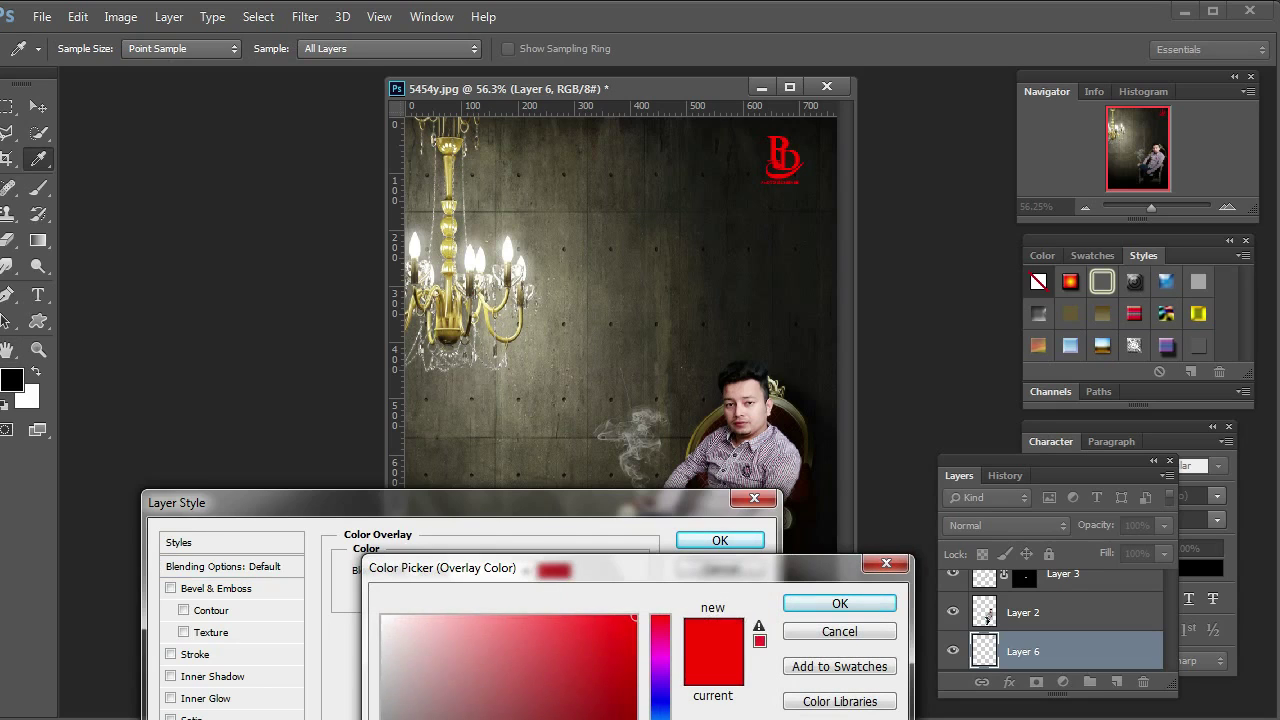
{"action": "left_click_drag", "start_coordinate": [660, 719], "coordinate": [660, 712]}
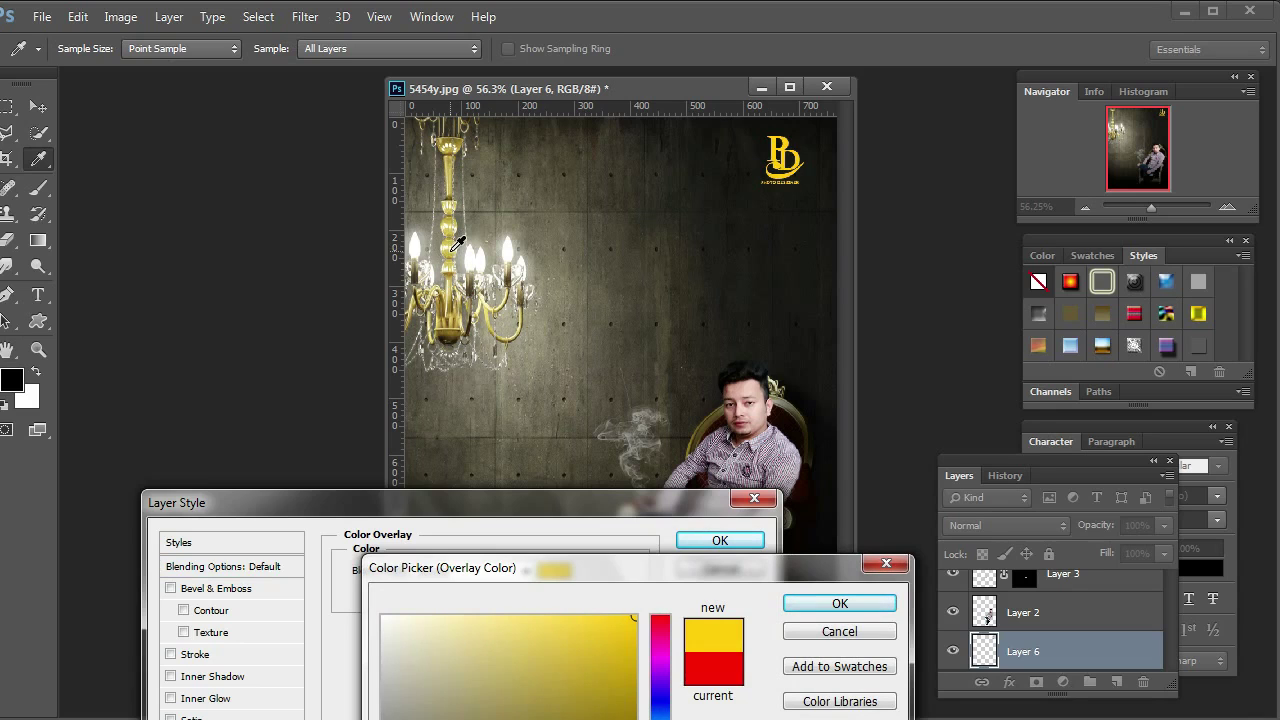
{"action": "left_click", "coordinate": [451, 251]}
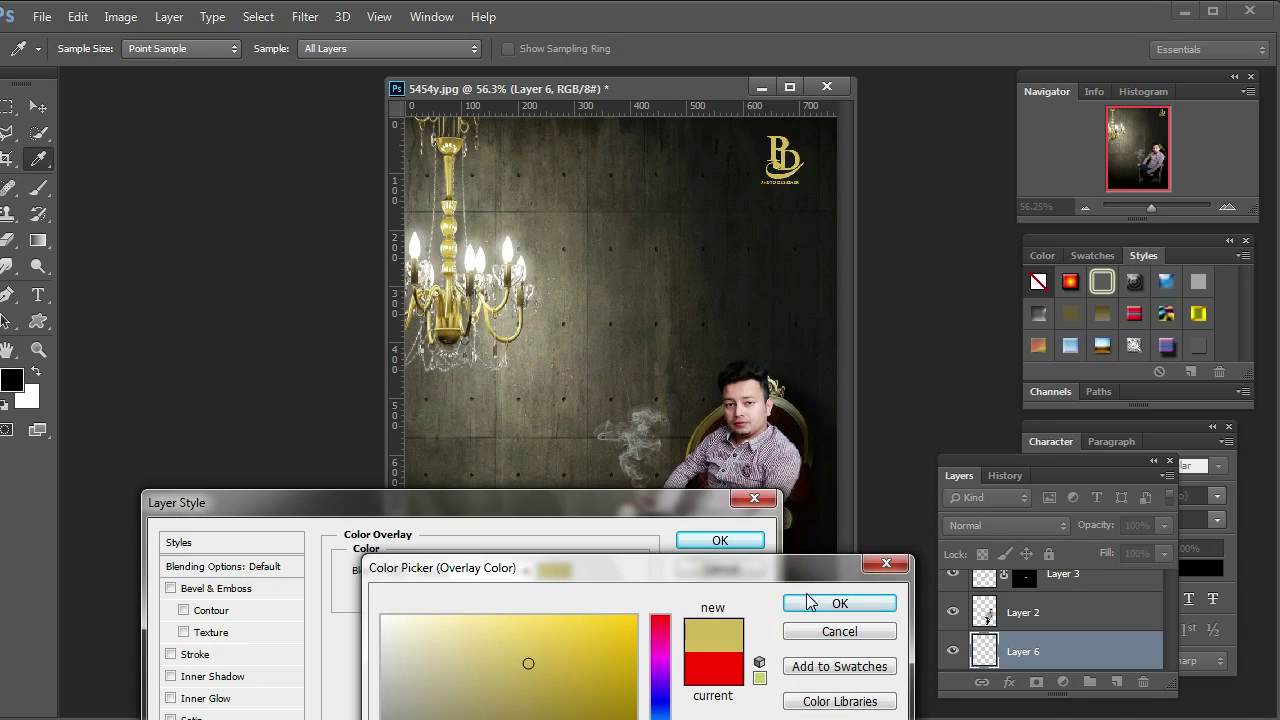
{"action": "left_click", "coordinate": [840, 603]}
{"action": "left_click", "coordinate": [720, 540]}
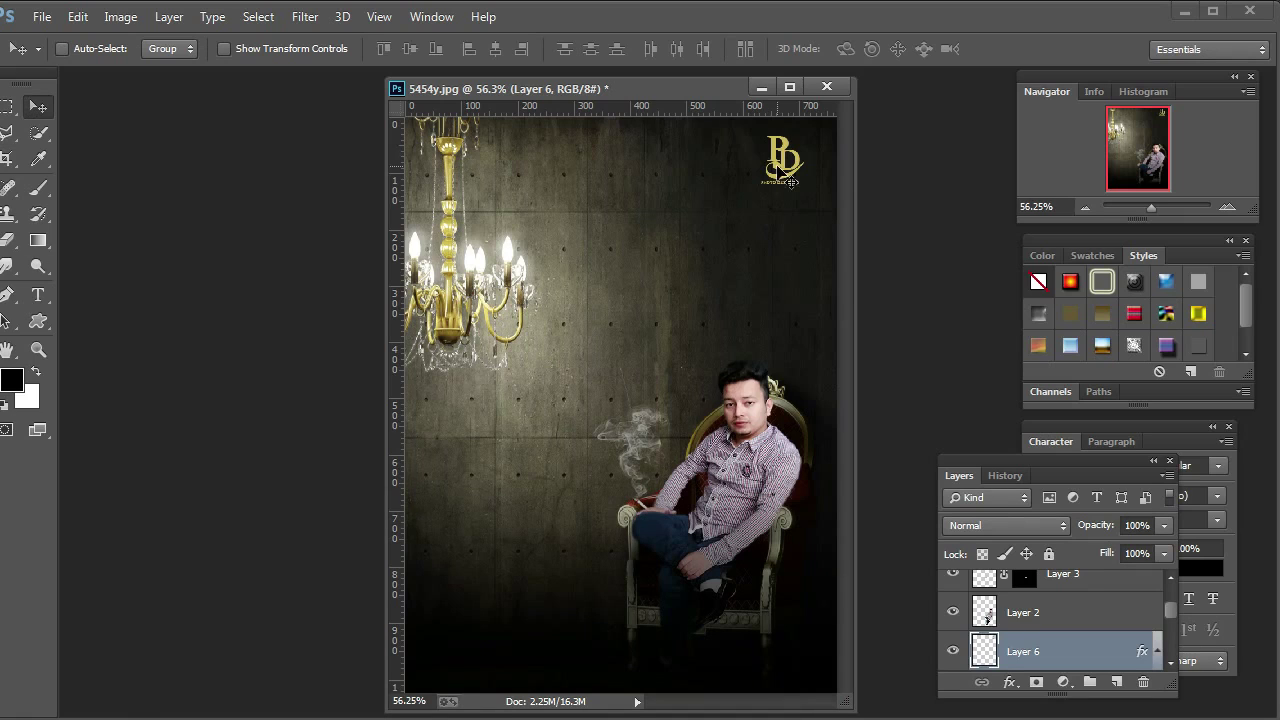
Move logo Layer 6 slightly lower and scale it down to about 92%
{"action": "right_click", "coordinate": [783, 172]}
{"action": "left_click", "coordinate": [808, 203]}
{"action": "left_click_drag", "start_coordinate": [785, 171], "coordinate": [785, 181]}
{"action": "left_click", "coordinate": [294, 49]}
{"action": "left_click_drag", "start_coordinate": [760, 195], "coordinate": [764, 189]}
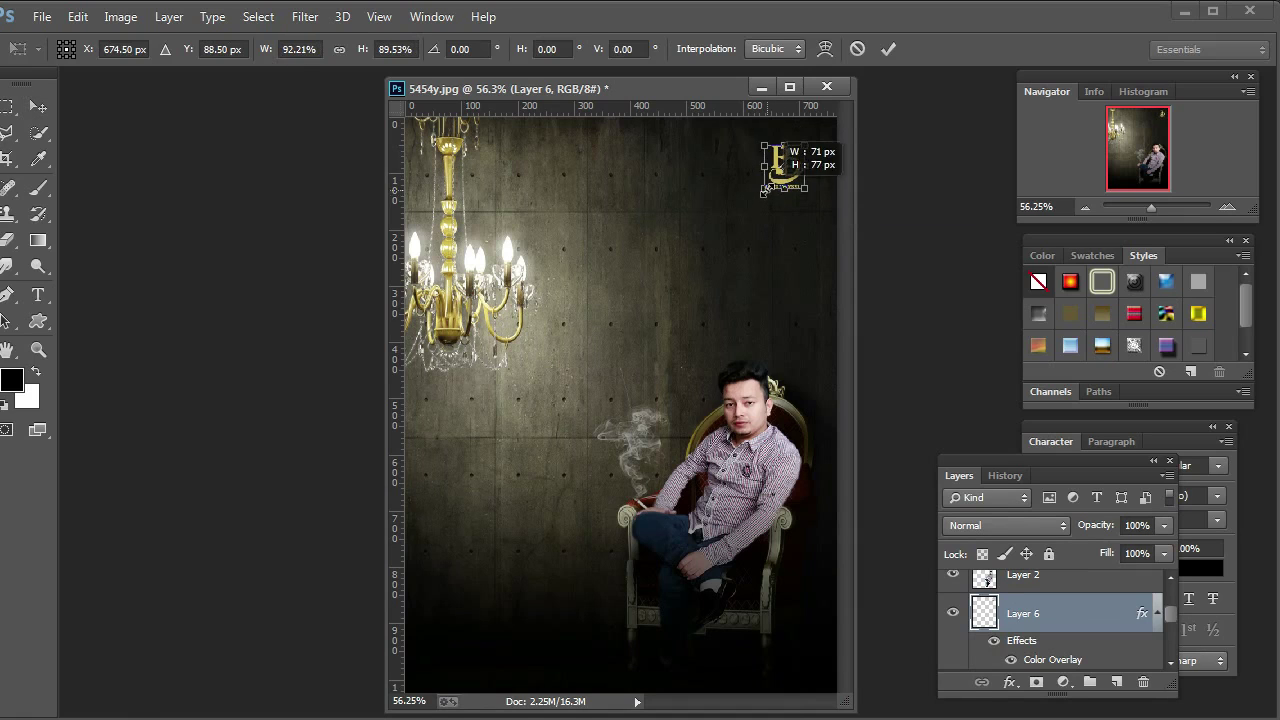
{"action": "left_click", "coordinate": [38, 106]}
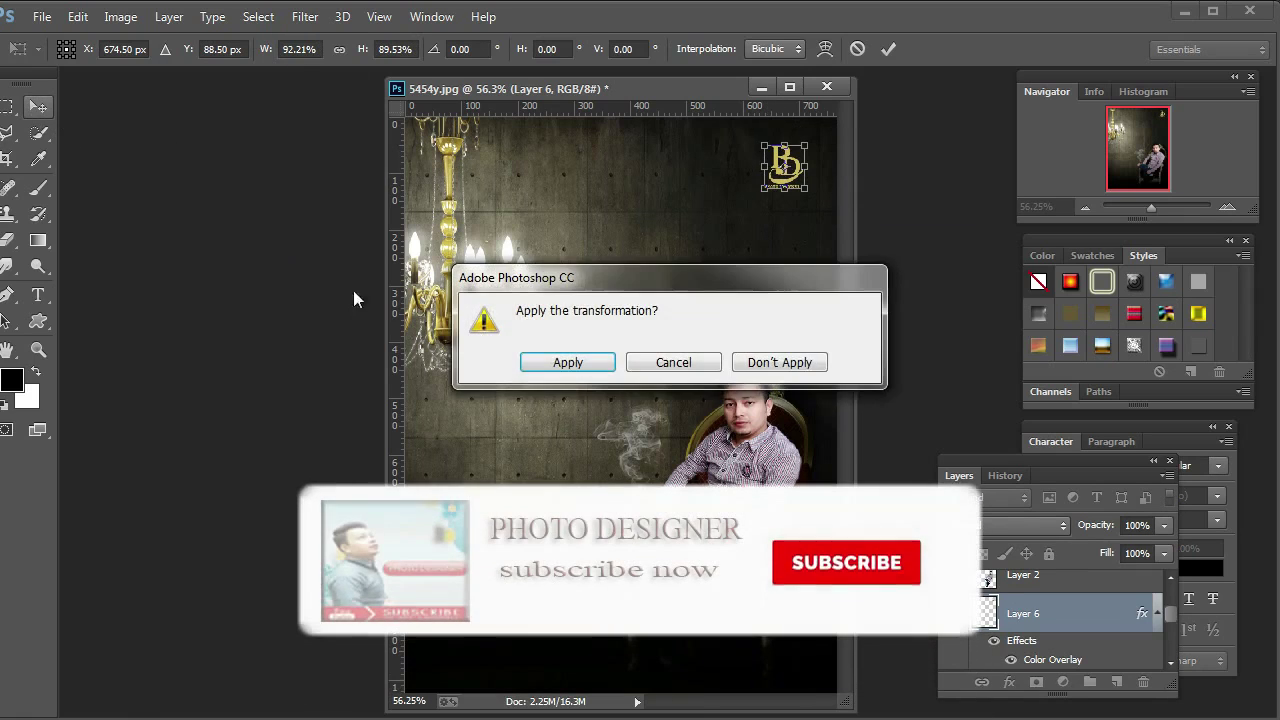
{"action": "left_click", "coordinate": [570, 361]}
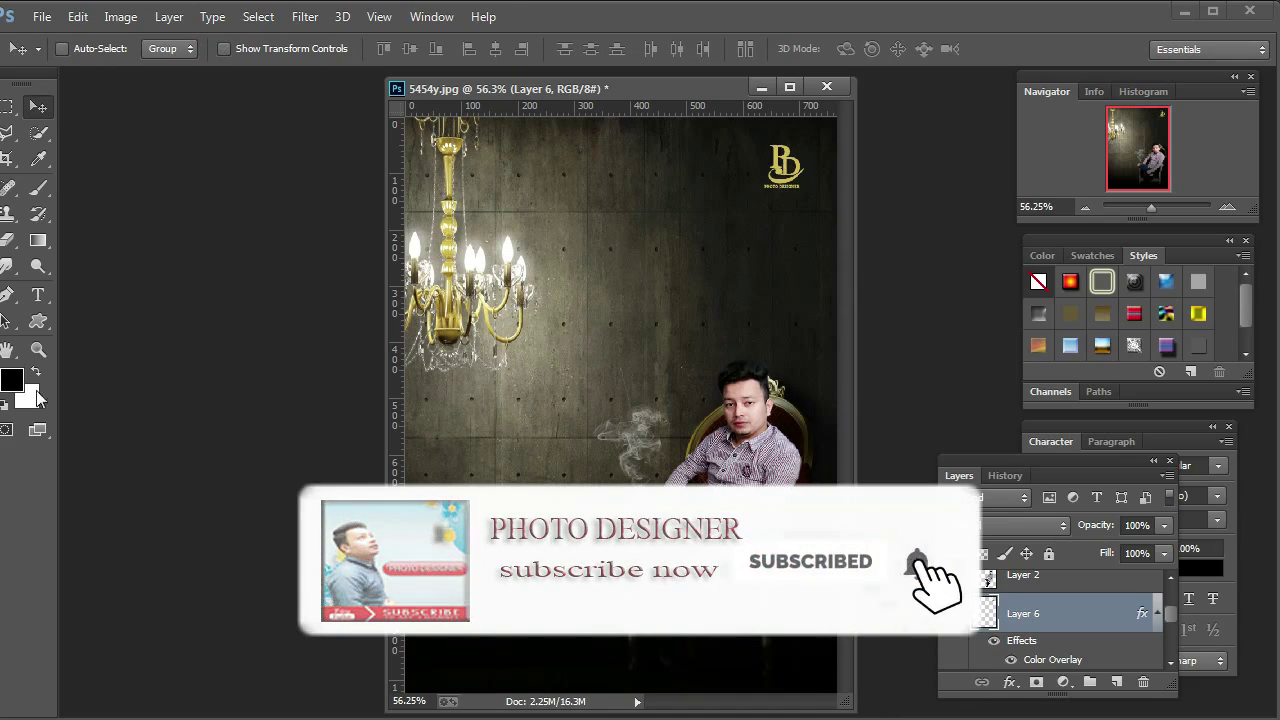
{"action": "left_click", "coordinate": [37, 349]}
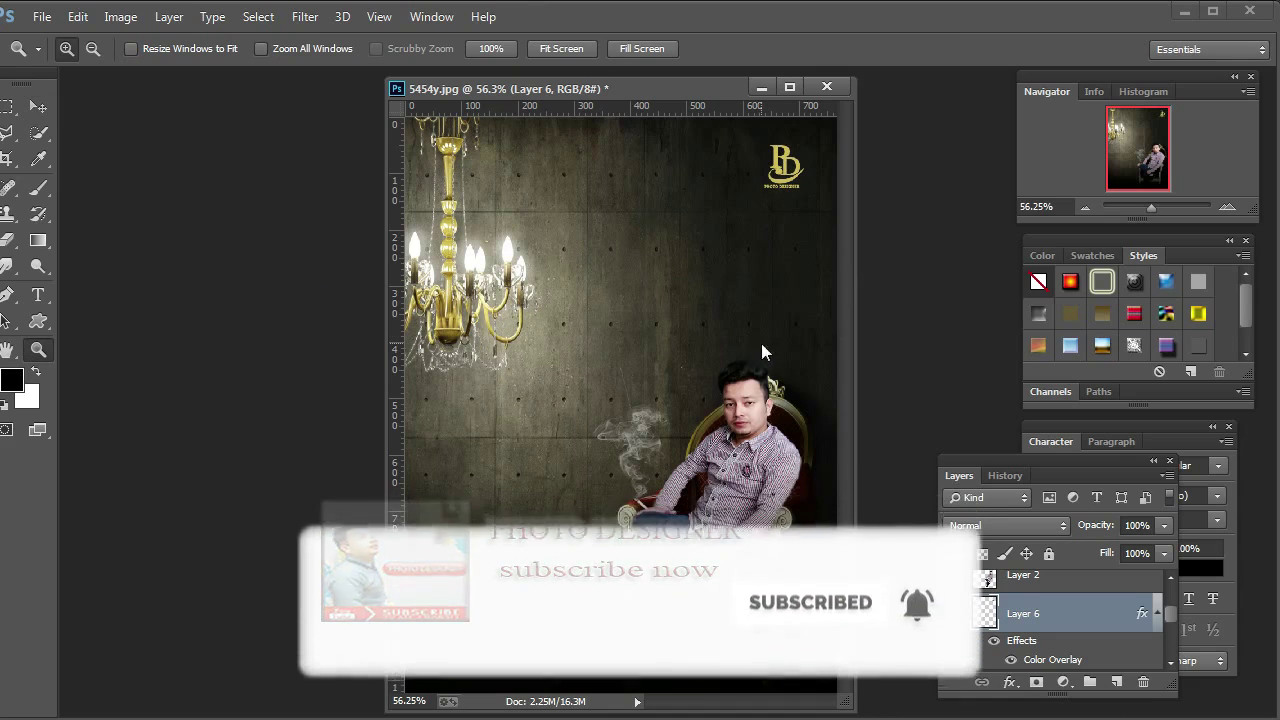
Zoom in on the man's head and switch to the Smudge tool
{"action": "right_click", "coordinate": [761, 343]}
{"action": "left_click", "coordinate": [768, 357]}
{"action": "left_click", "coordinate": [761, 383]}
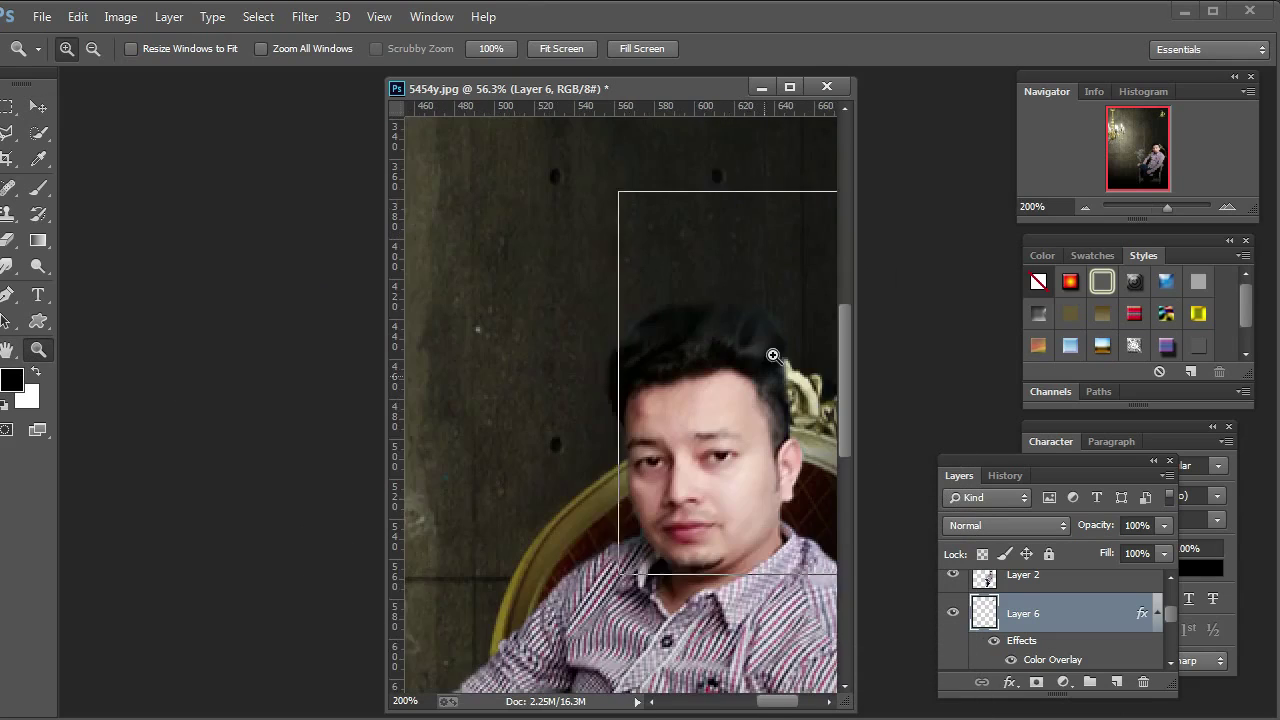
{"action": "left_click", "coordinate": [770, 350]}
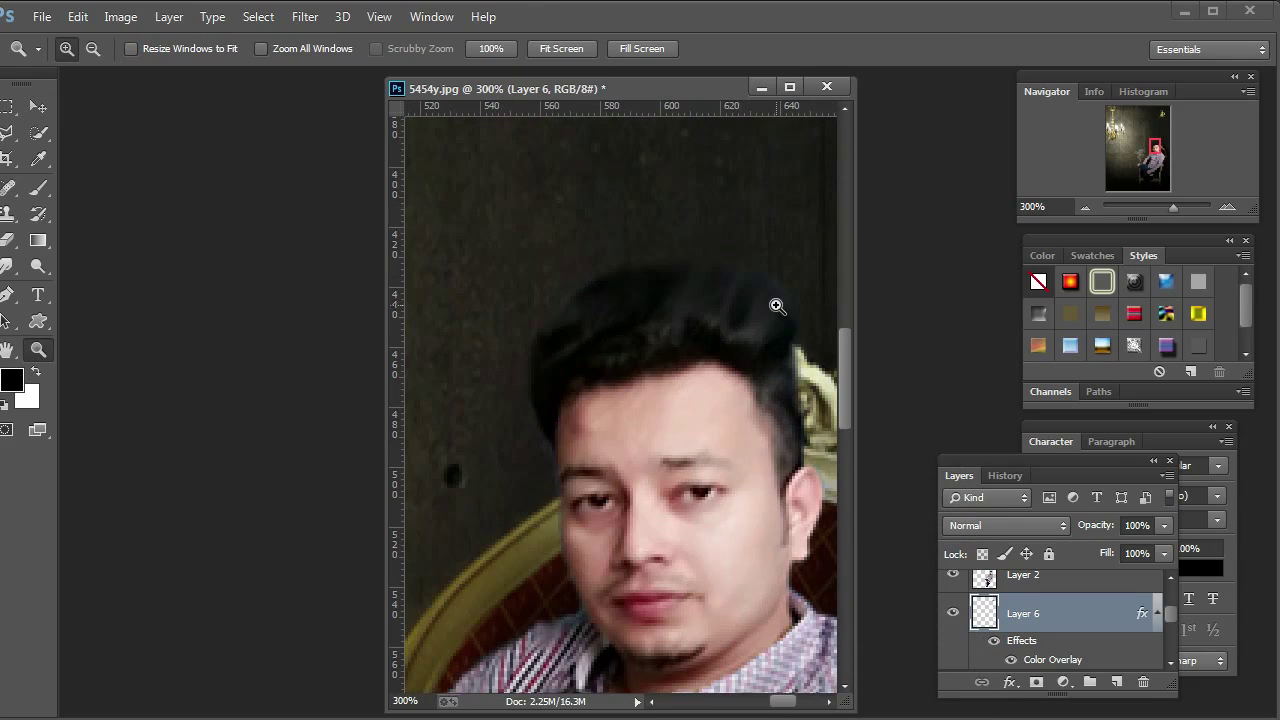
{"action": "left_click", "coordinate": [7, 266]}
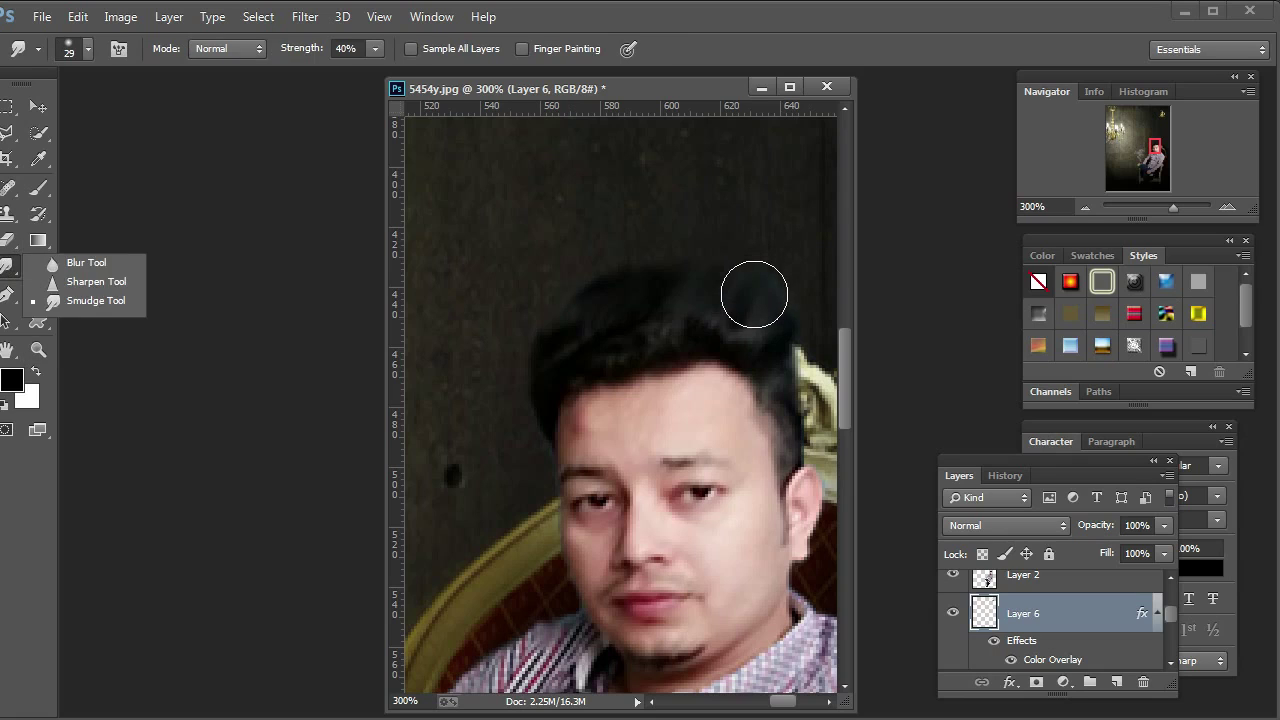
{"action": "left_click", "coordinate": [751, 289]}
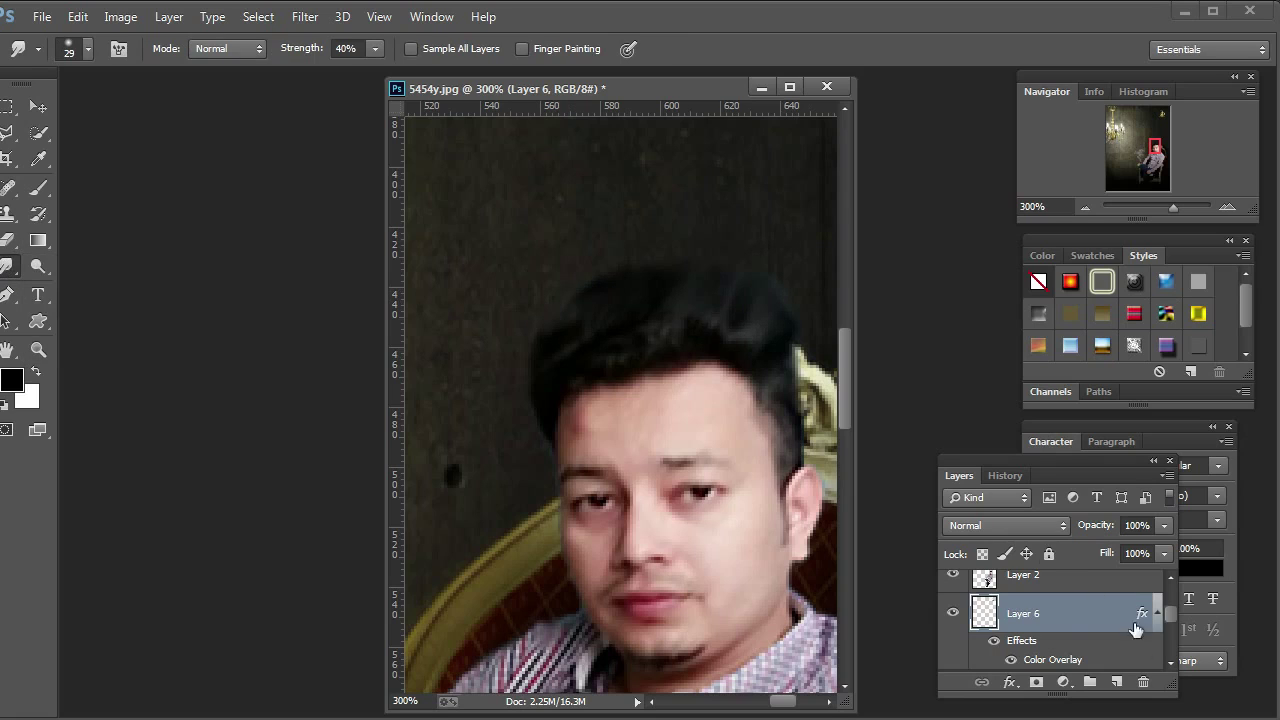
Smudge the top of Layer 2's hair into a fuller quiff with a 19 px brush at 40% strength
{"action": "scroll", "coordinate": [1065, 618], "scroll_direction": "up", "scroll_amount": 2}
{"action": "scroll", "coordinate": [1065, 618], "scroll_direction": "down", "scroll_amount": 1}
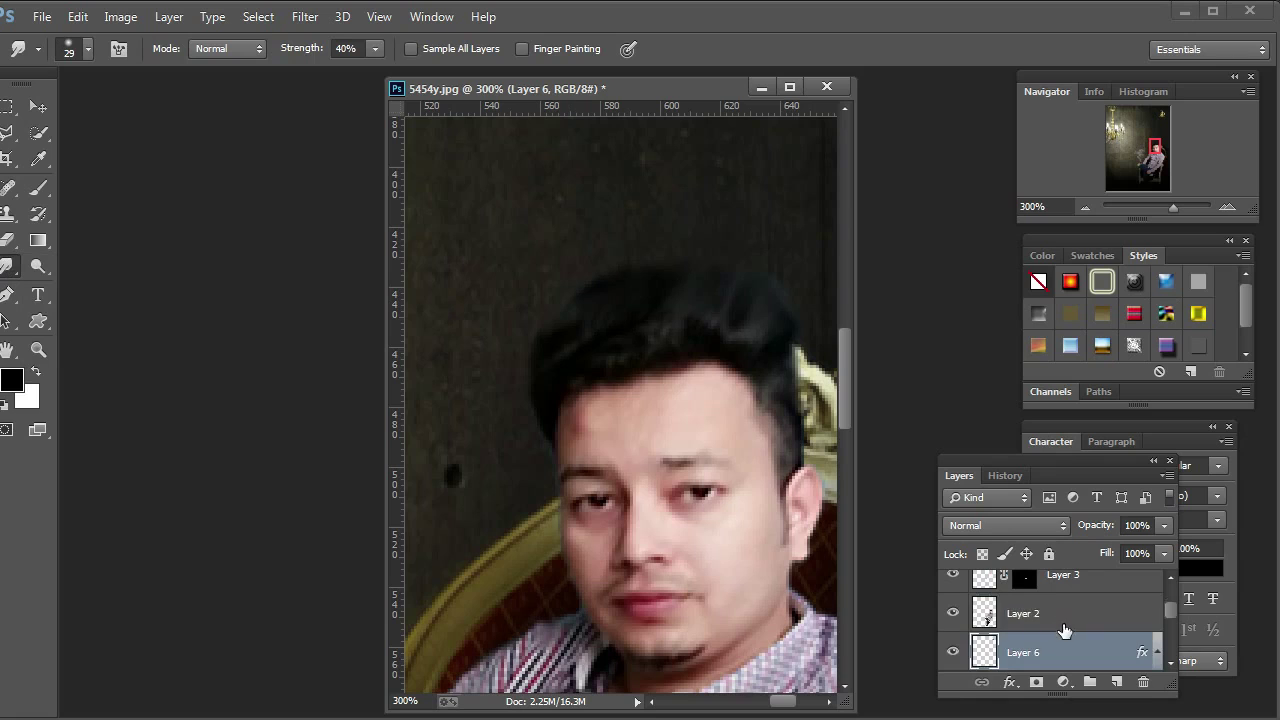
{"action": "left_click", "coordinate": [1062, 620]}
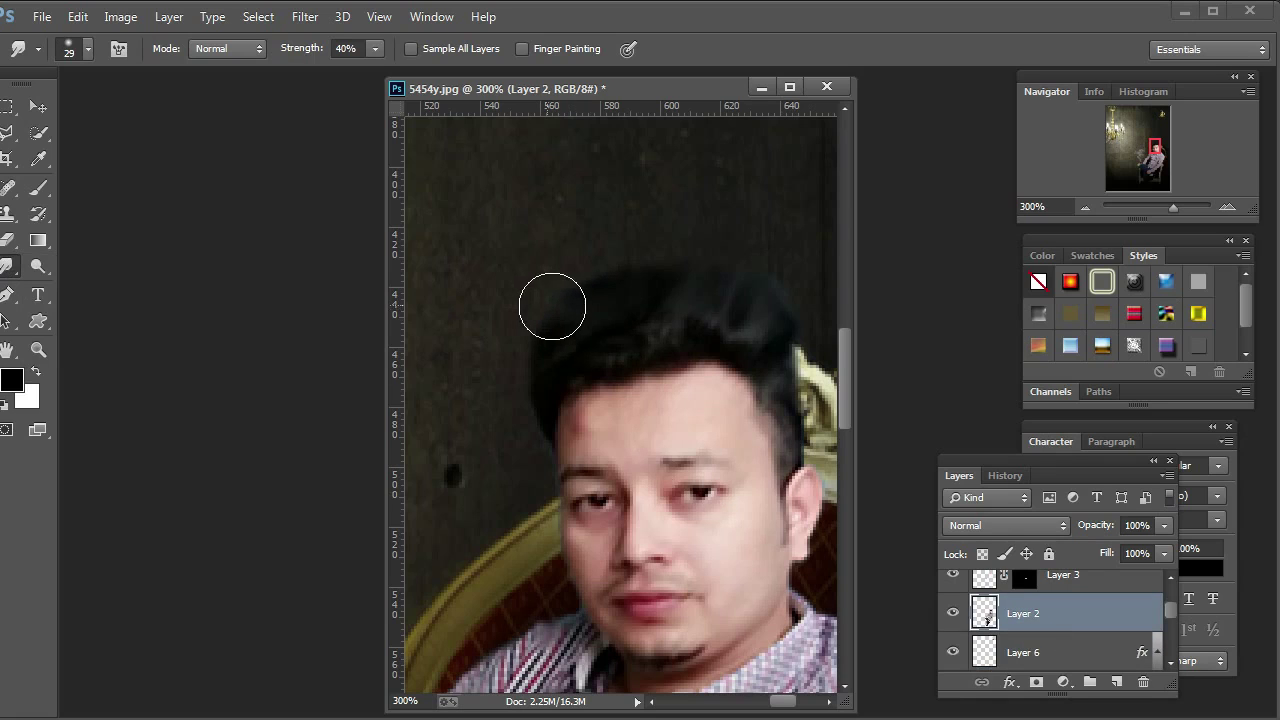
{"action": "right_click", "coordinate": [624, 296]}
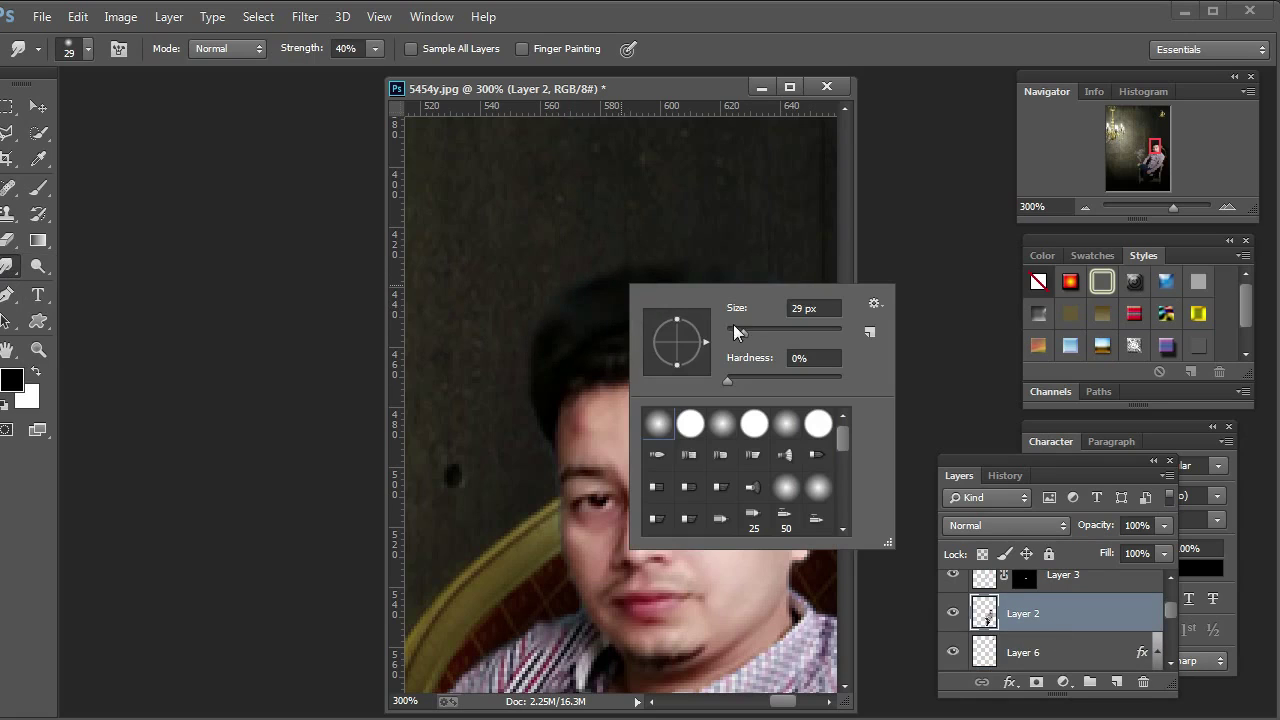
{"action": "left_click_drag", "start_coordinate": [735, 330], "coordinate": [731, 330]}
{"action": "left_click", "coordinate": [980, 273]}
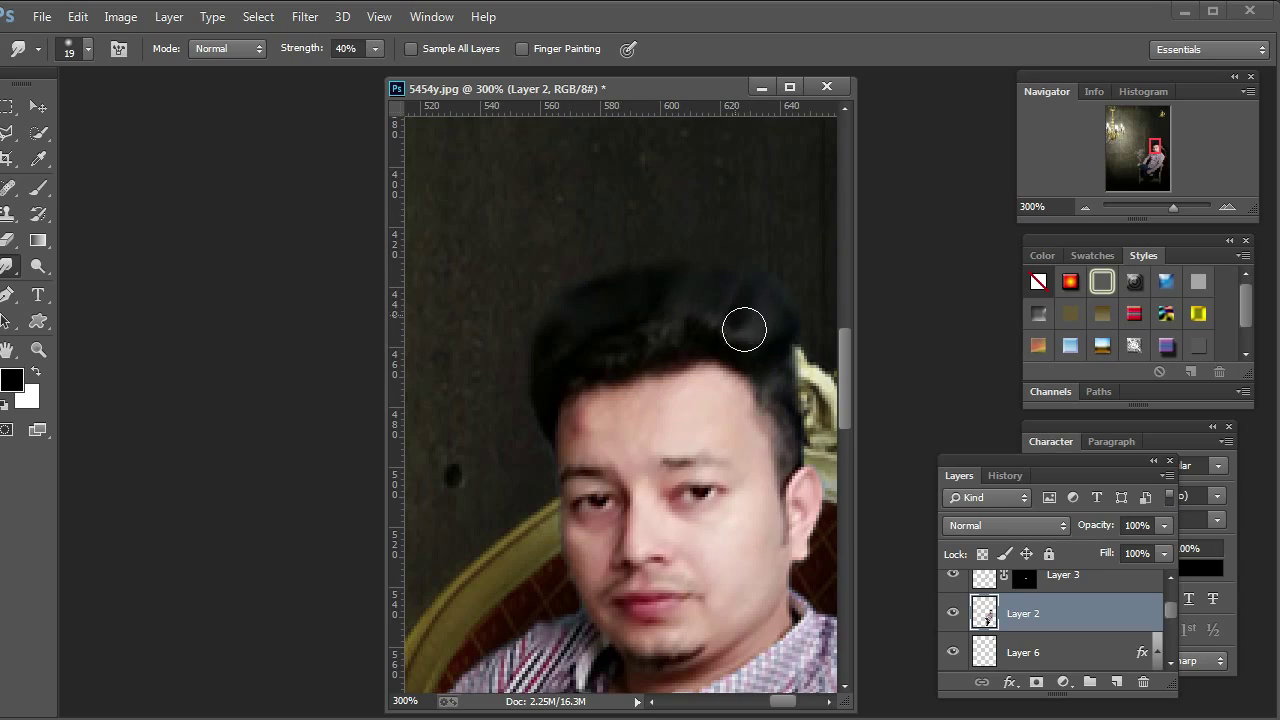
{"action": "left_click", "coordinate": [38, 158]}
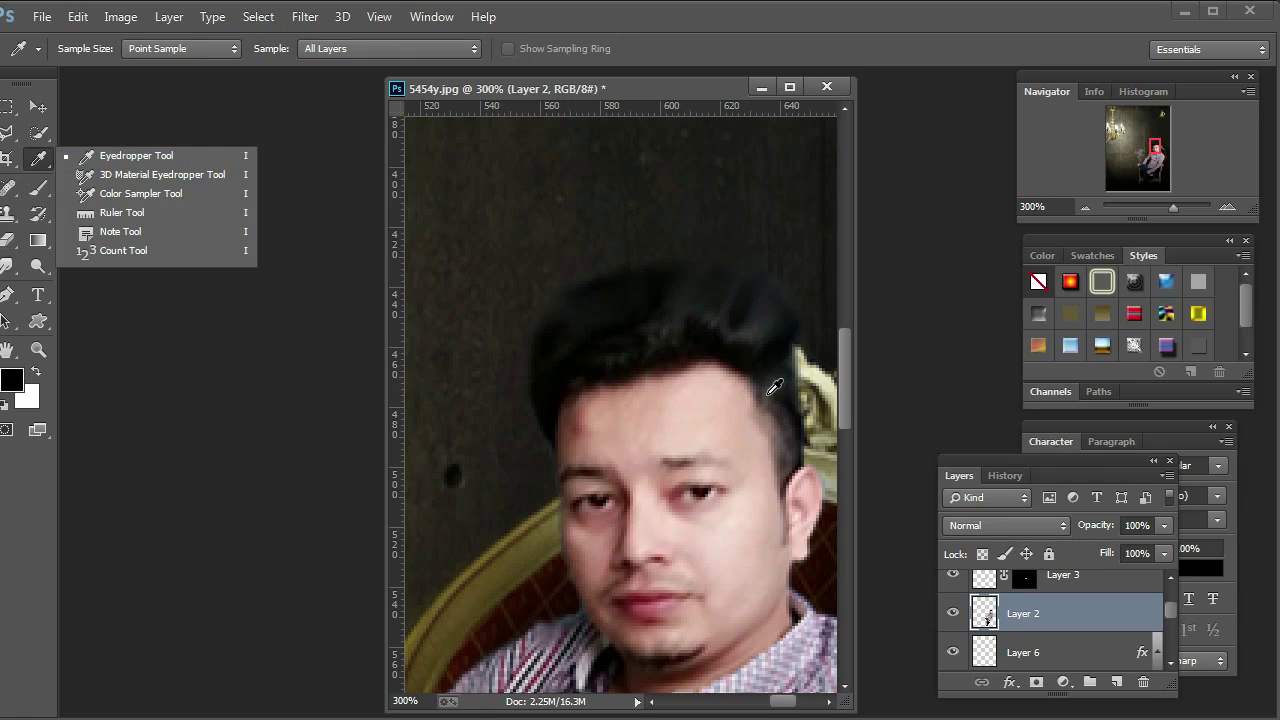
Sample the dark hair colour and set up a 15 px Brush at 15% flow
{"action": "left_click", "coordinate": [773, 387]}
{"action": "left_click", "coordinate": [38, 187]}
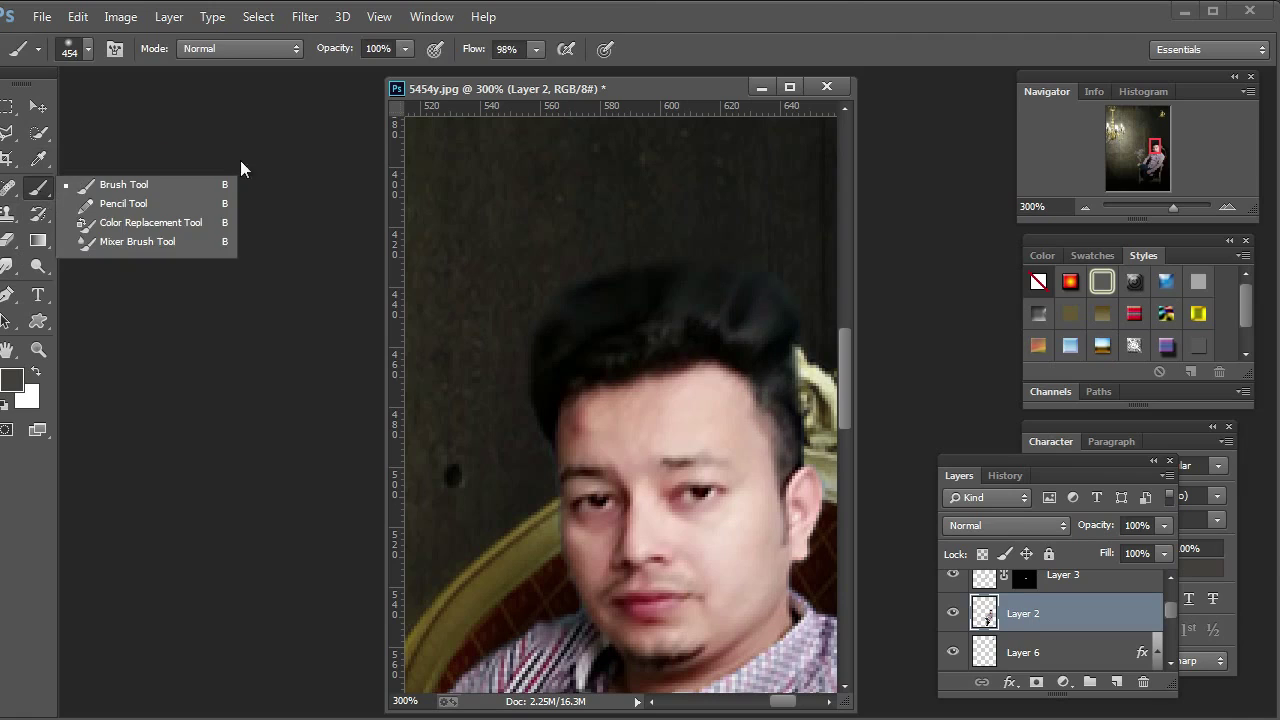
{"action": "right_click", "coordinate": [758, 394]}
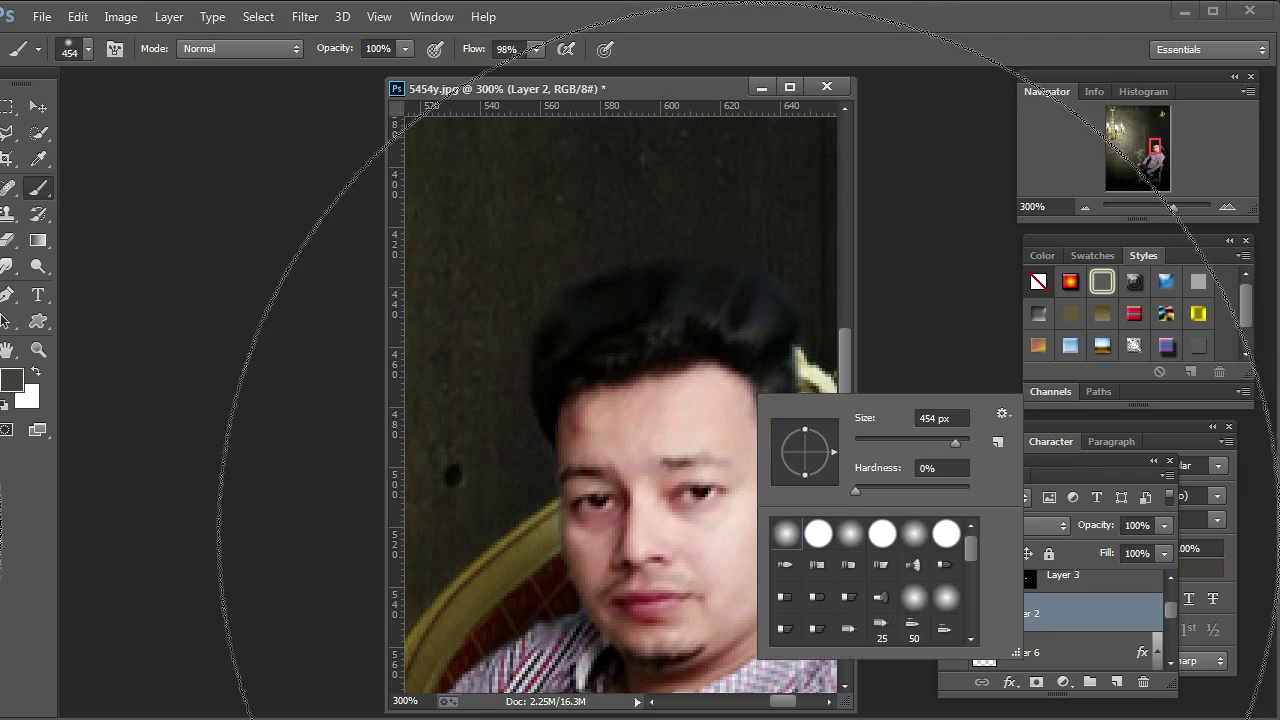
{"action": "left_click", "coordinate": [859, 442]}
{"action": "left_click", "coordinate": [536, 50]}
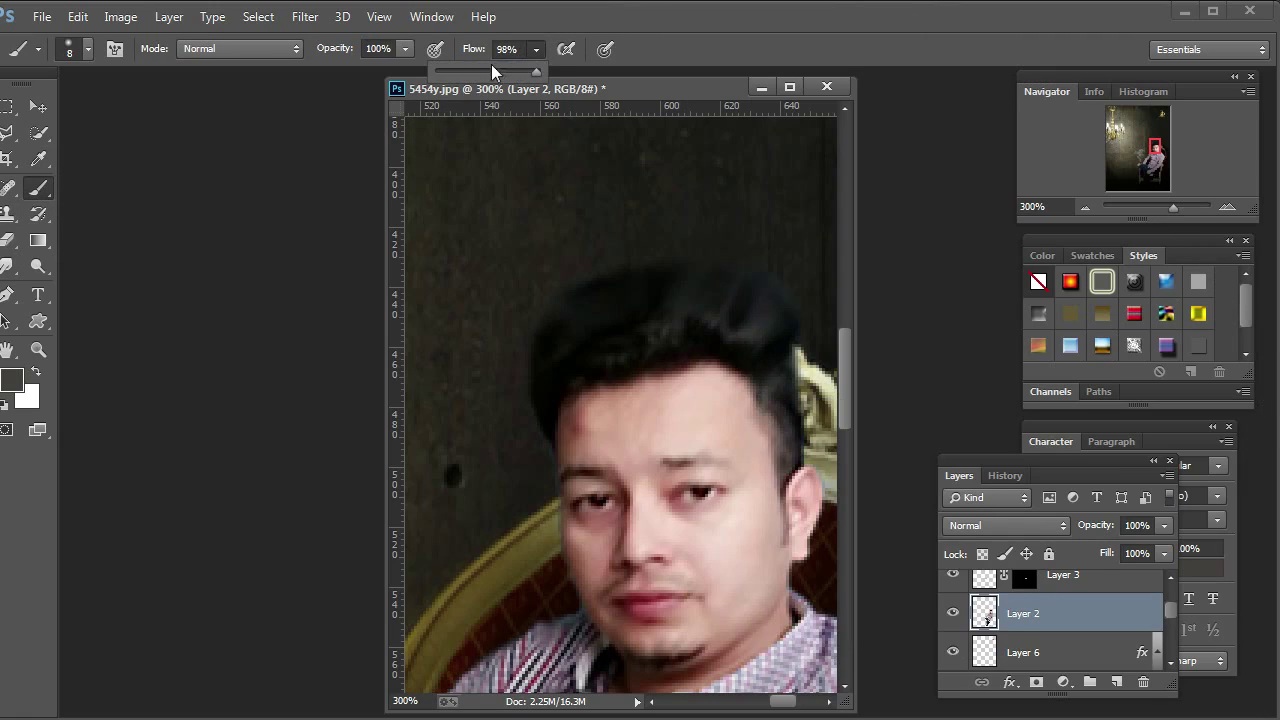
{"action": "left_click", "coordinate": [449, 74]}
{"action": "left_click_drag", "start_coordinate": [446, 80], "coordinate": [455, 77]}
{"action": "right_click", "coordinate": [762, 418]}
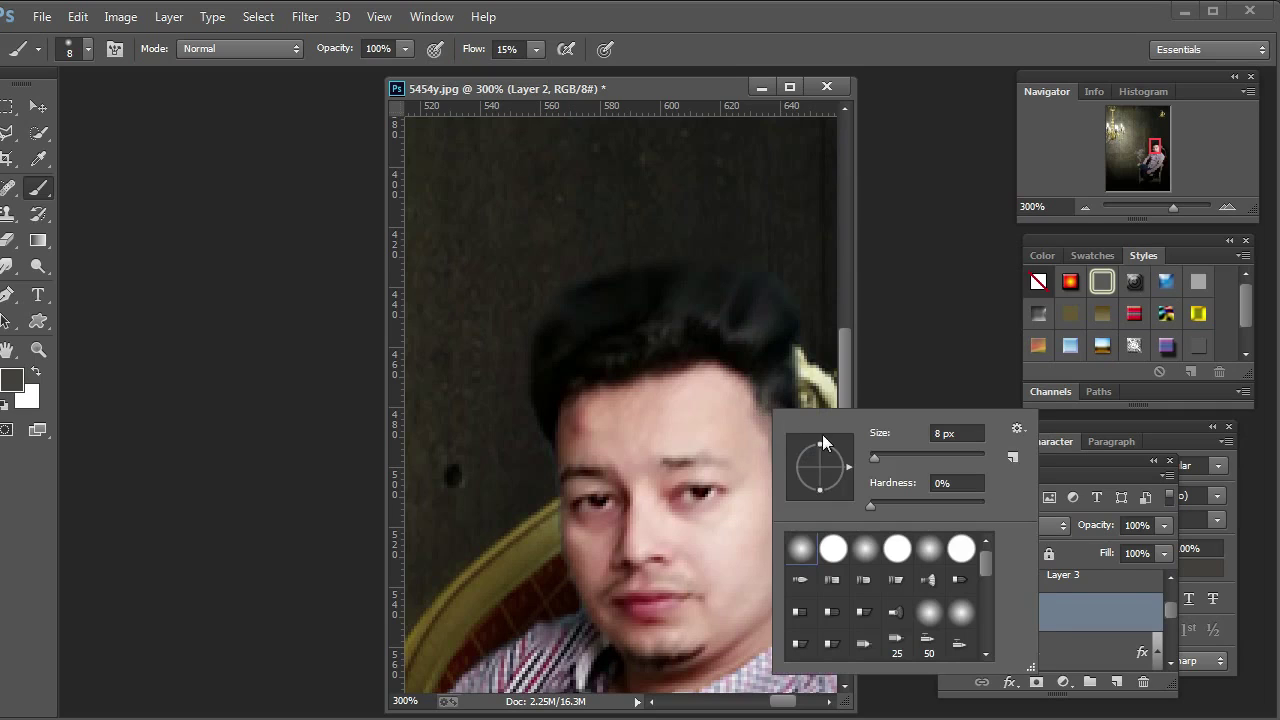
{"action": "left_click_drag", "start_coordinate": [874, 455], "coordinate": [880, 455]}
{"action": "left_click", "coordinate": [772, 404]}
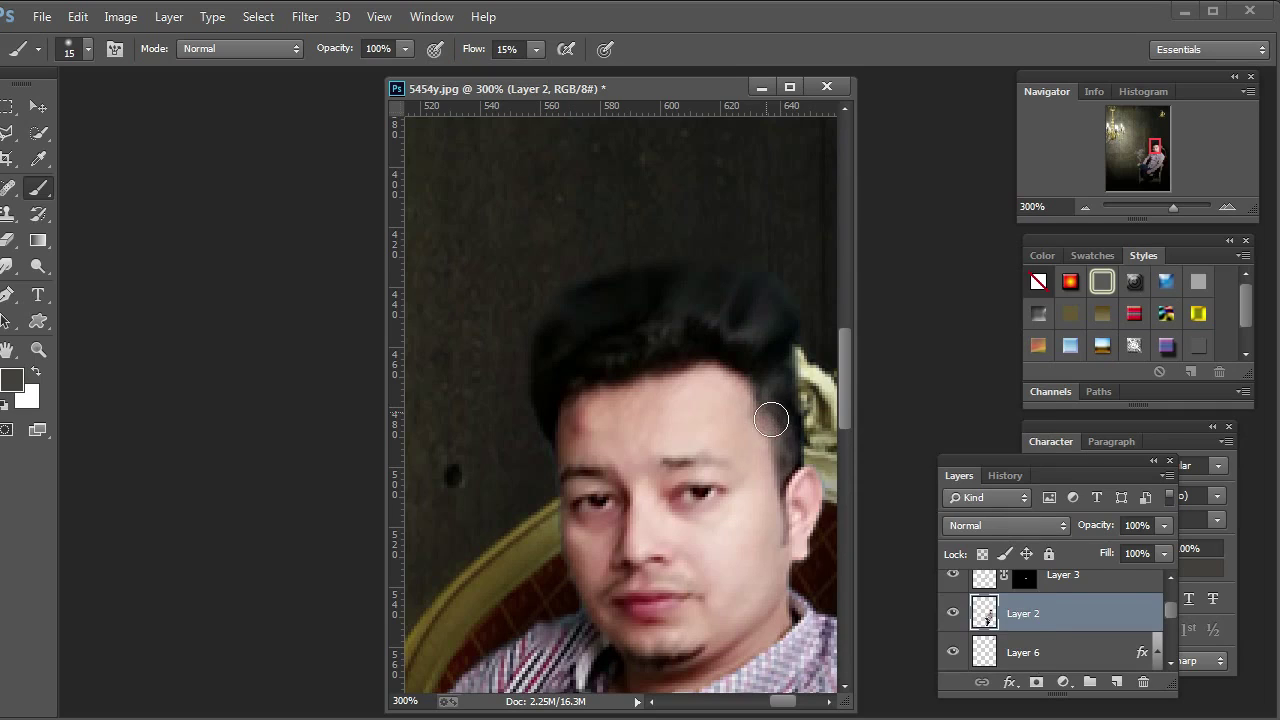
Softly paint dark hair along the edge by the ear, then fit the image on screen
{"action": "mouse_move", "coordinate": [773, 425]}
{"action": "left_mouse_down"}
{"action": "mouse_move", "coordinate": [786, 428]}
{"action": "mouse_move", "coordinate": [778, 391]}
{"action": "left_mouse_up"}
{"action": "left_click_drag", "start_coordinate": [785, 443], "coordinate": [789, 457]}
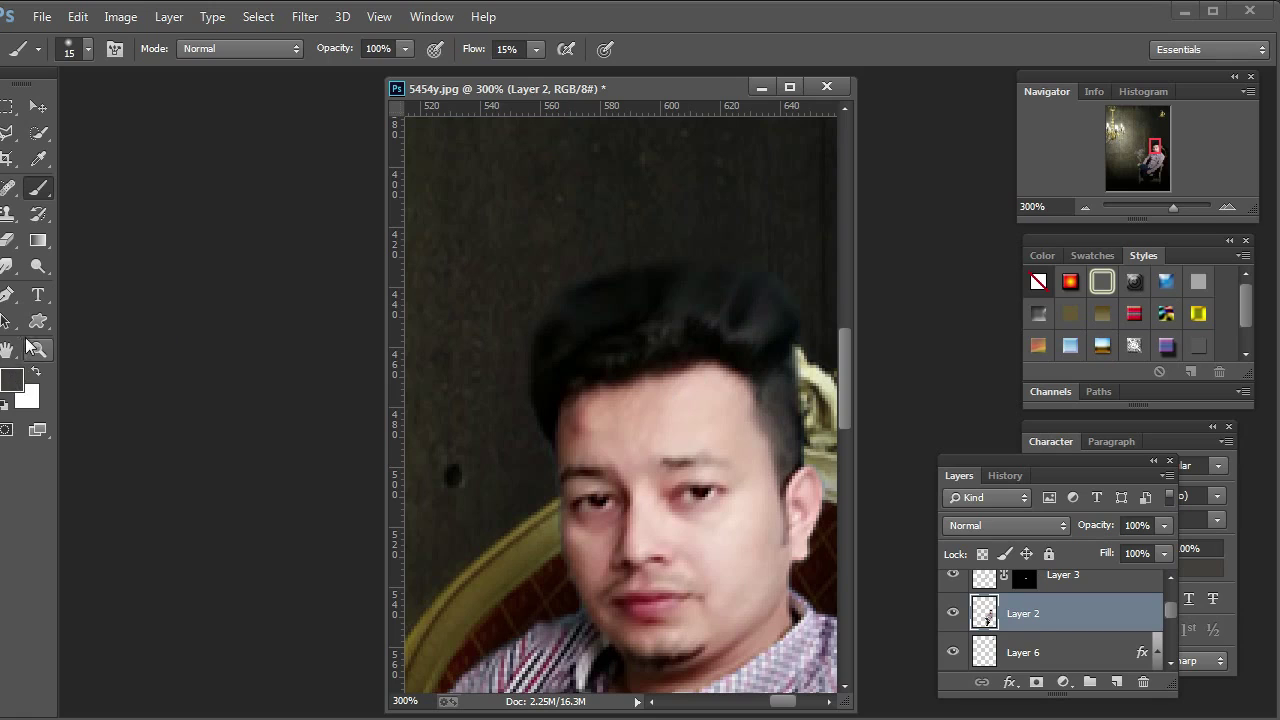
{"action": "left_click", "coordinate": [38, 349]}
{"action": "right_click", "coordinate": [670, 363]}
{"action": "left_click", "coordinate": [690, 371]}
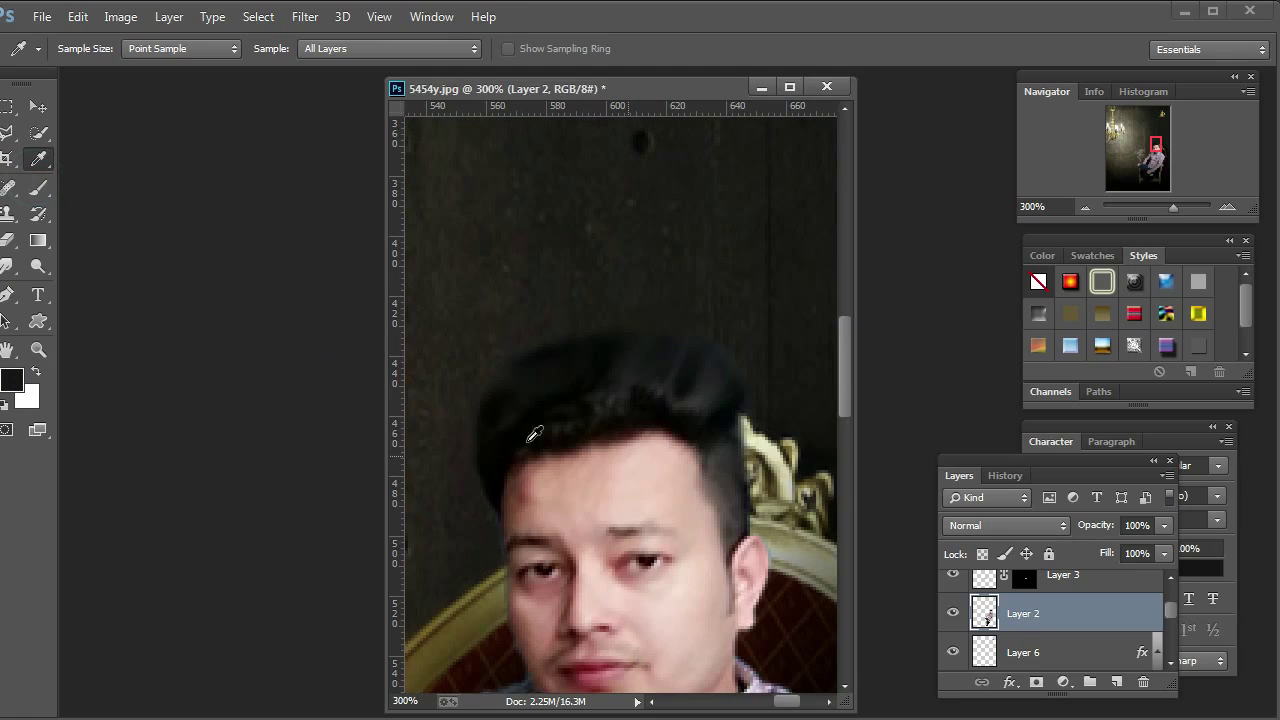
Darken the right hair edge above the ear and view the whole image again
{"action": "left_click", "coordinate": [38, 187]}
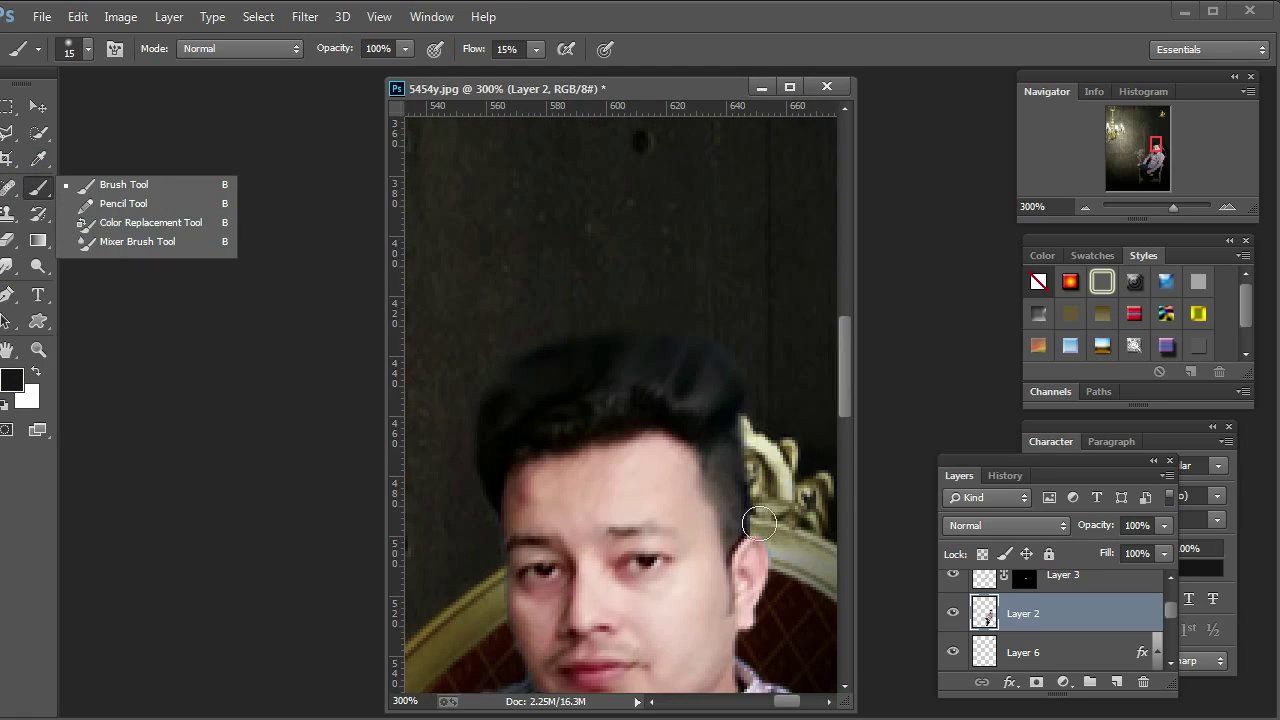
{"action": "left_click", "coordinate": [715, 457]}
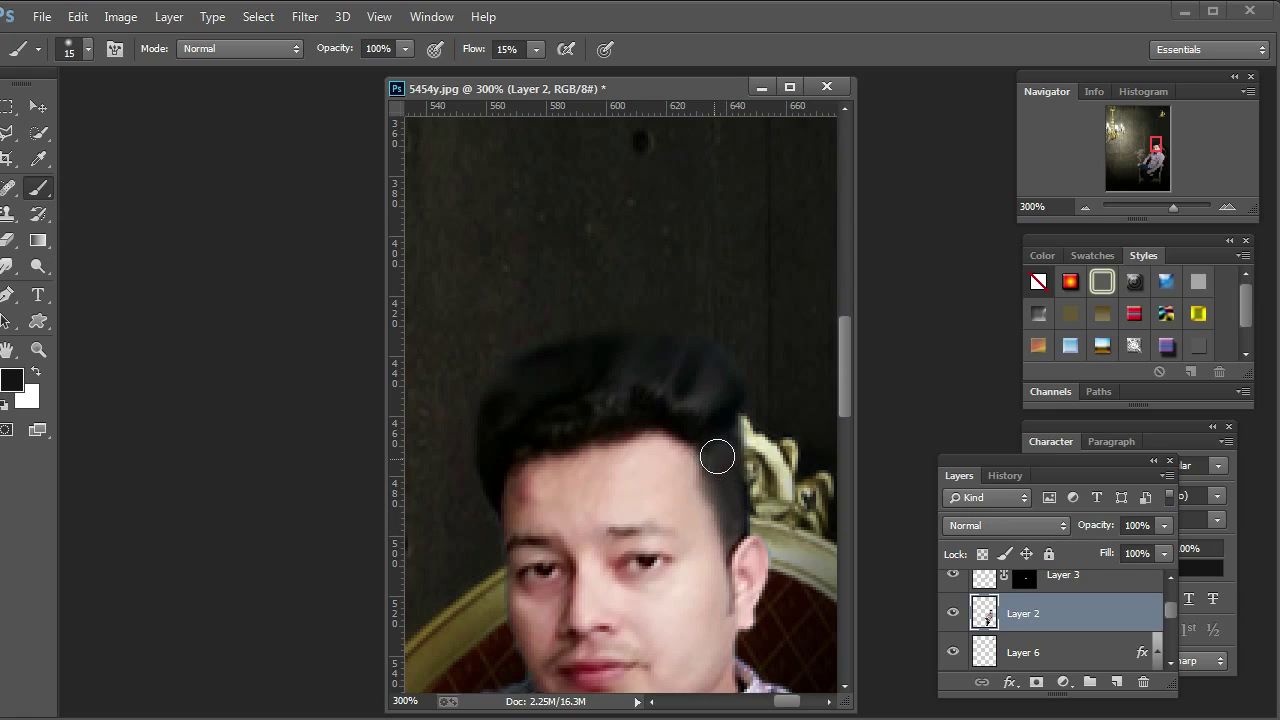
{"action": "left_click_drag", "start_coordinate": [731, 494], "coordinate": [767, 453]}
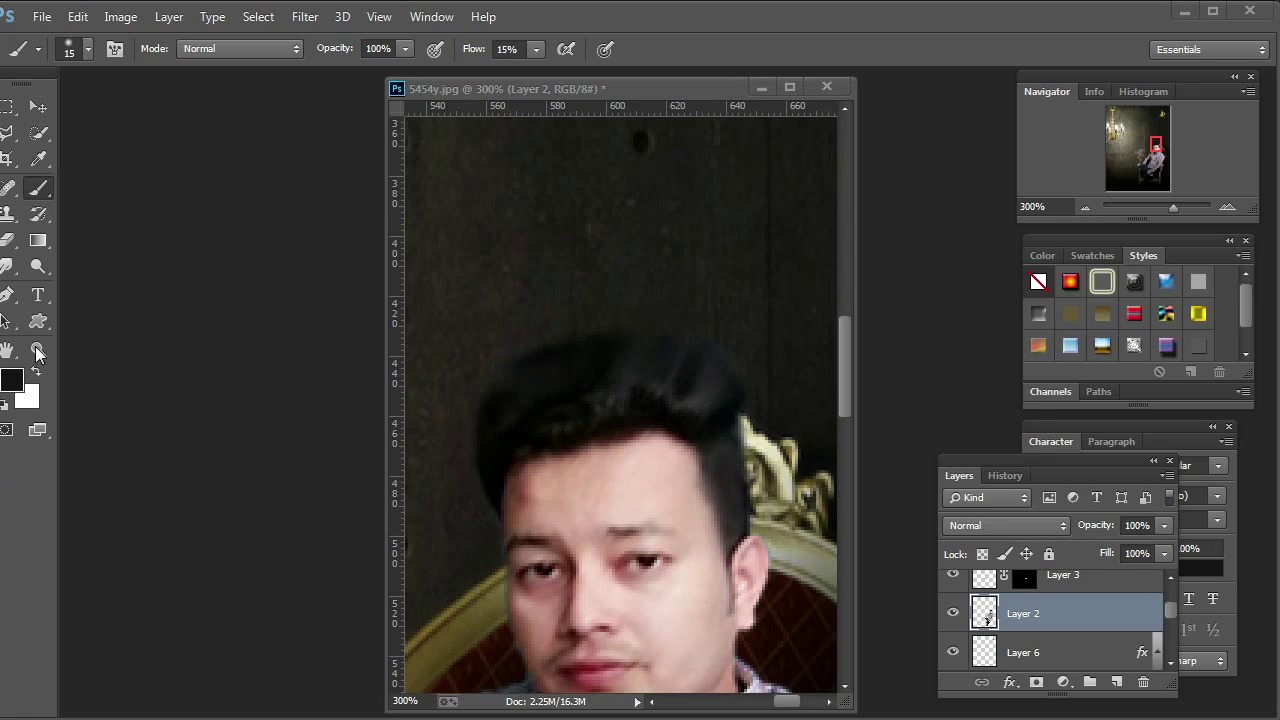
{"action": "right_click", "coordinate": [526, 366]}
{"action": "left_click", "coordinate": [38, 349]}
{"action": "right_click", "coordinate": [749, 343]}
{"action": "left_click", "coordinate": [790, 352]}
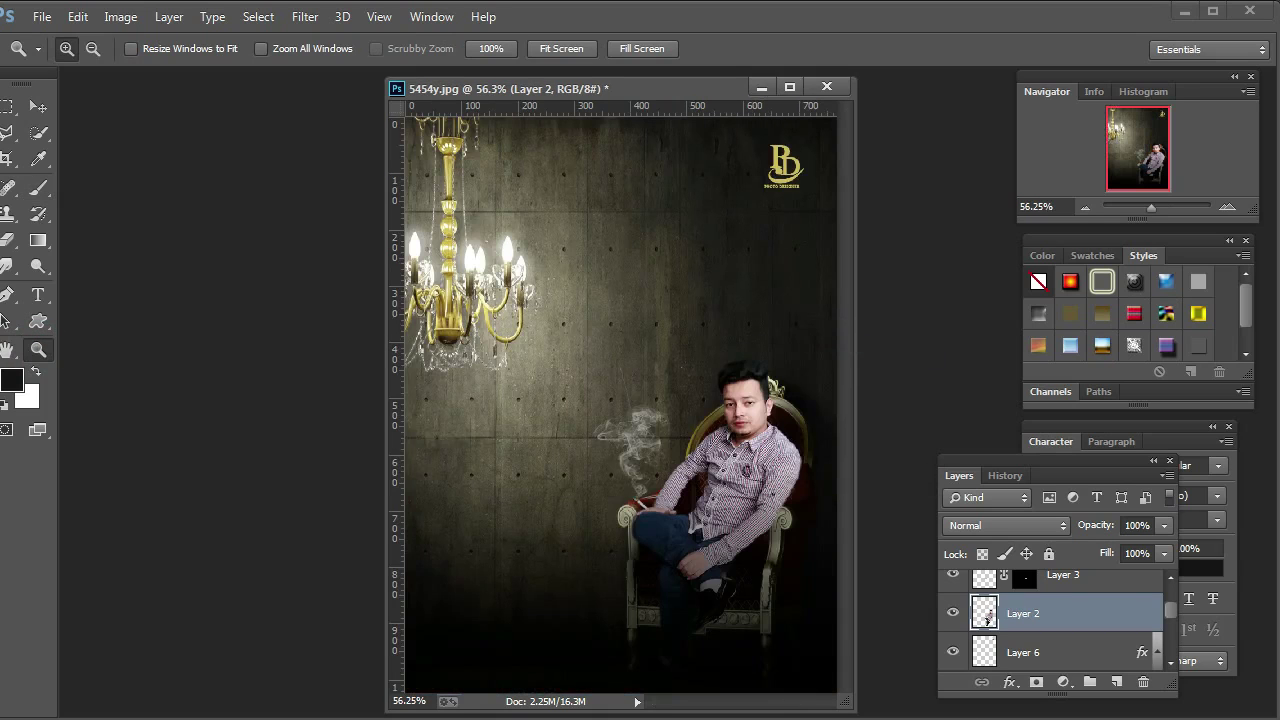